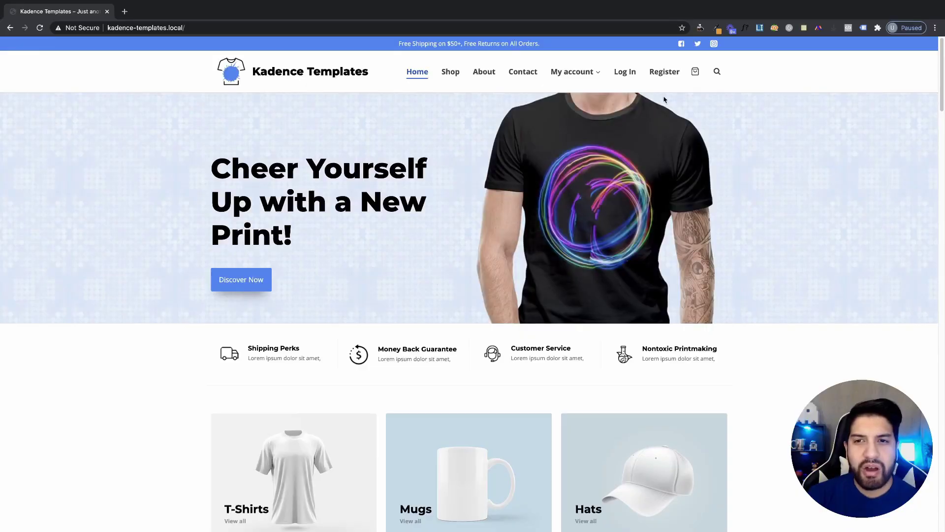
- Enter the business name, choose Between 1-10 as the business size, and fill in the phone number
{"action": "scroll", "coordinate": [401, 276], "scroll_direction": "down", "scroll_amount": 3}
{"action": "scroll", "coordinate": [393, 239], "scroll_direction": "up", "scroll_amount": 2}
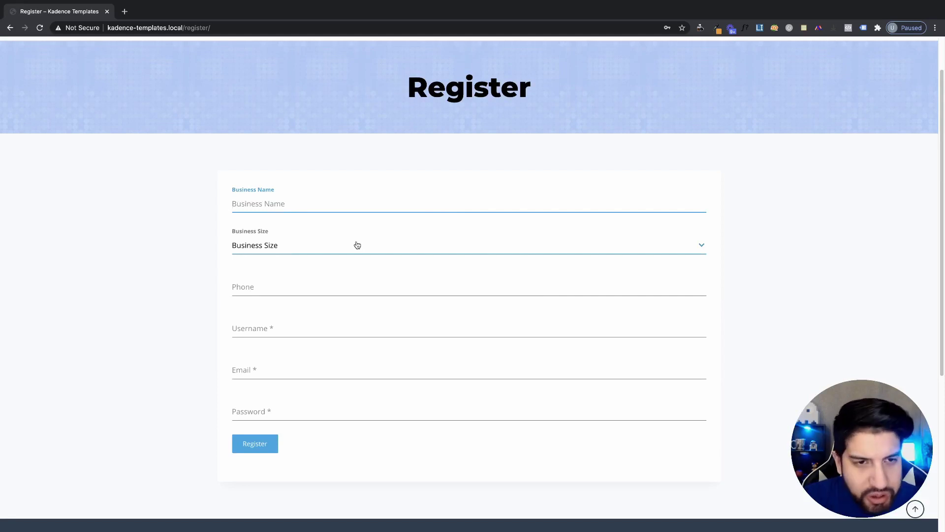
{"action": "type", "text": "John D"}
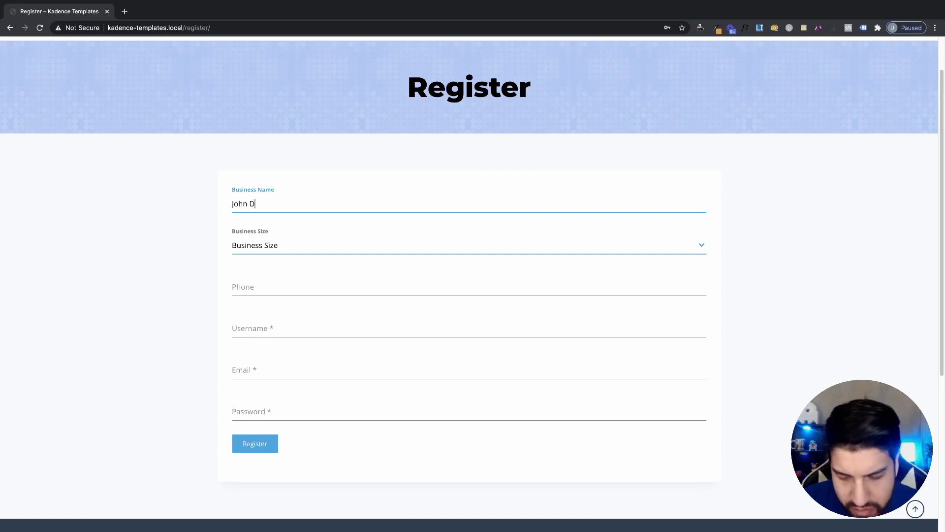
{"action": "type", "text": "oe B"}
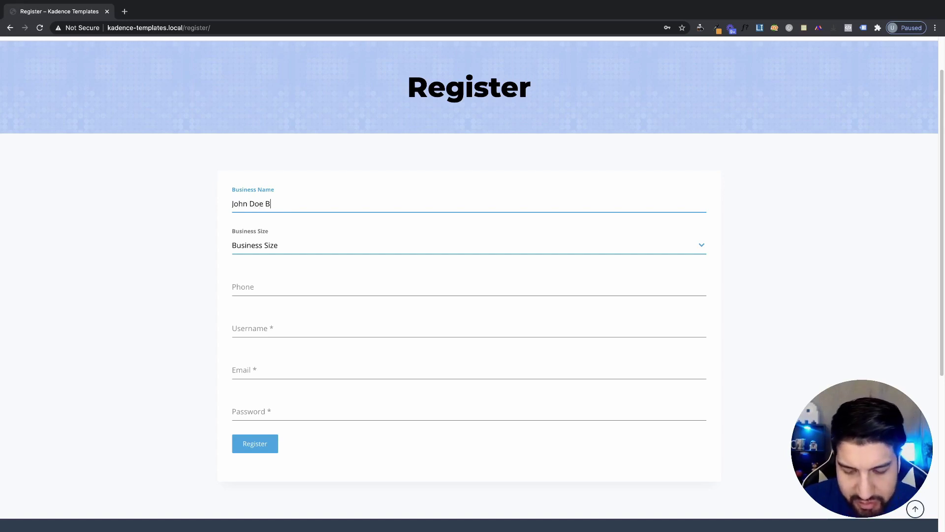
{"action": "key", "text": "BackSpace"}
{"action": "type", "text": "I"}
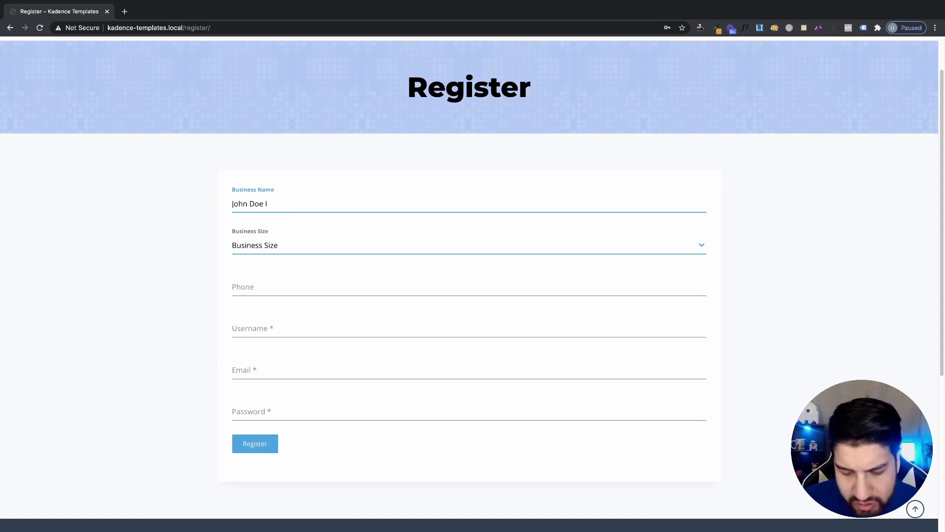
{"action": "type", "text": "nc"}
{"action": "left_click", "coordinate": [264, 246]}
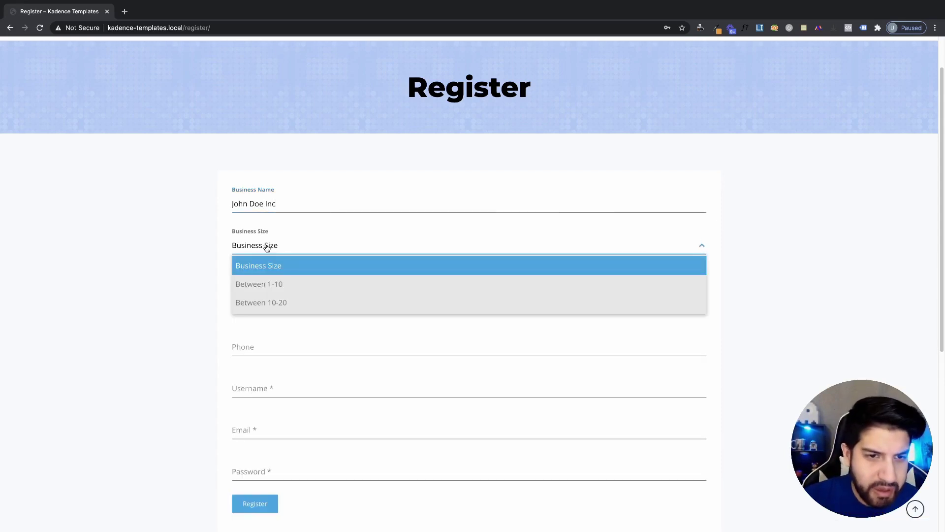
{"action": "left_click", "coordinate": [245, 285]}
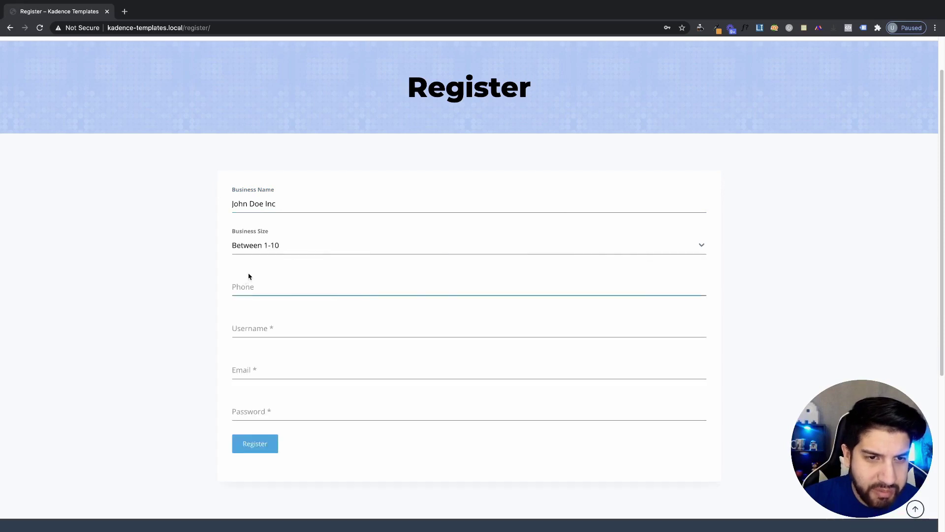
{"action": "type", "text": "999-99"}
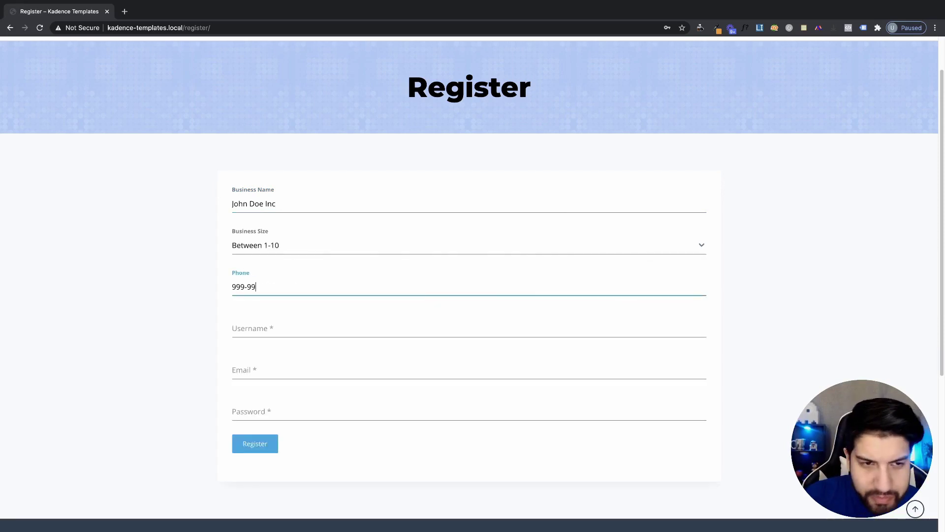
{"action": "type", "text": "9-9999"}
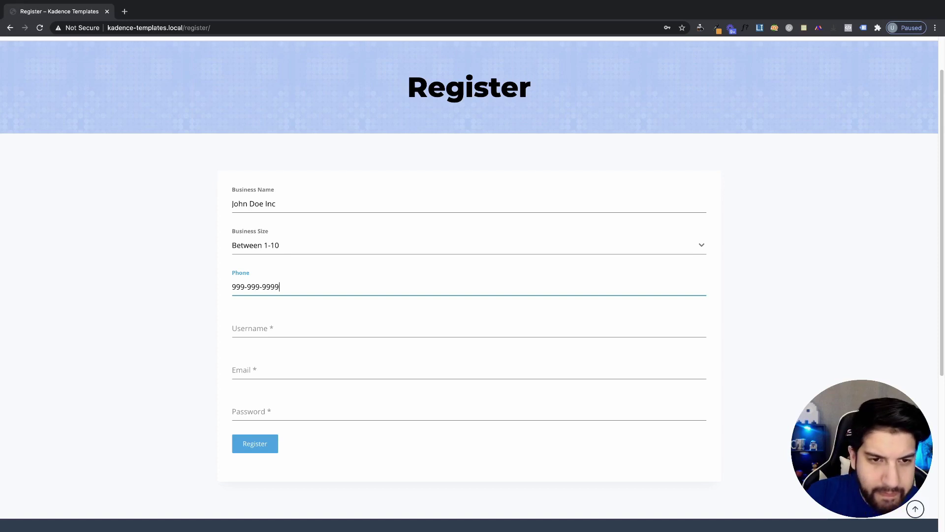
- Fill in the username, the email address and a password for the new account
{"action": "left_click", "coordinate": [291, 331]}
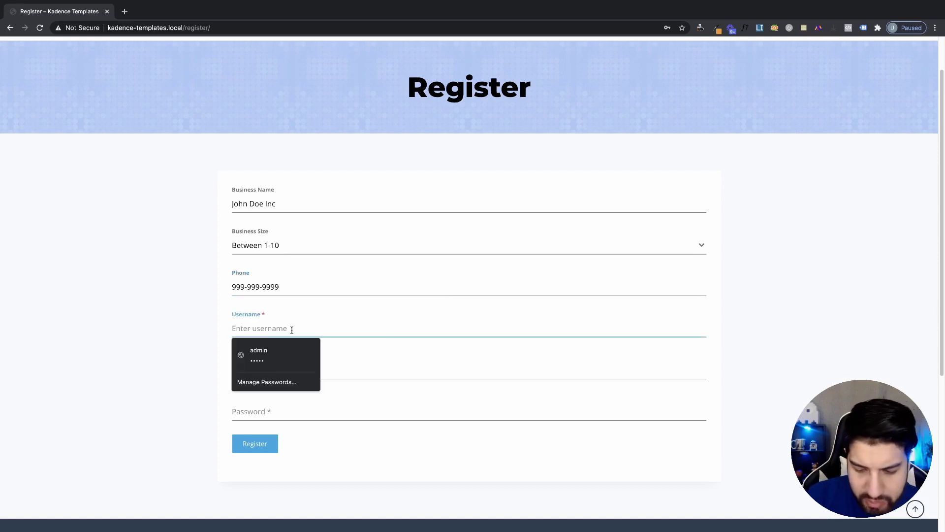
{"action": "type", "text": "john"}
{"action": "left_click", "coordinate": [280, 368]}
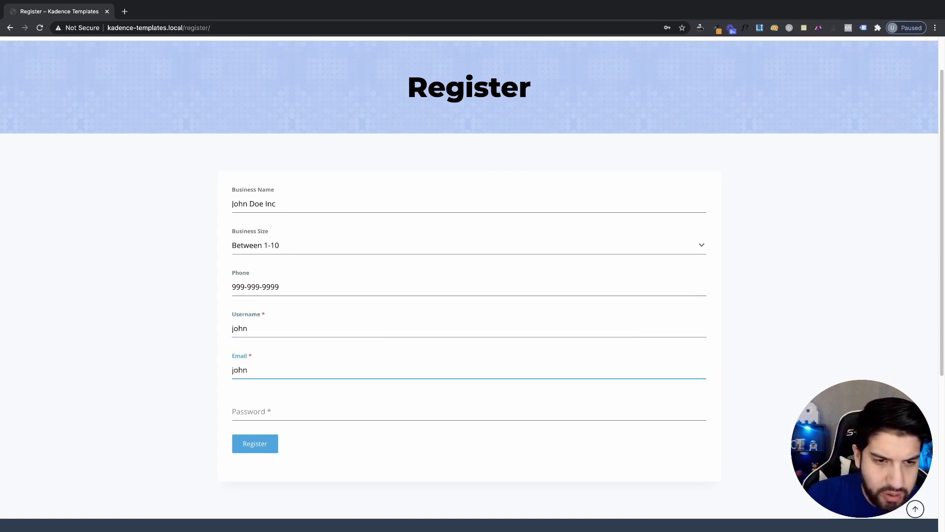
{"action": "key", "text": "Tab"}
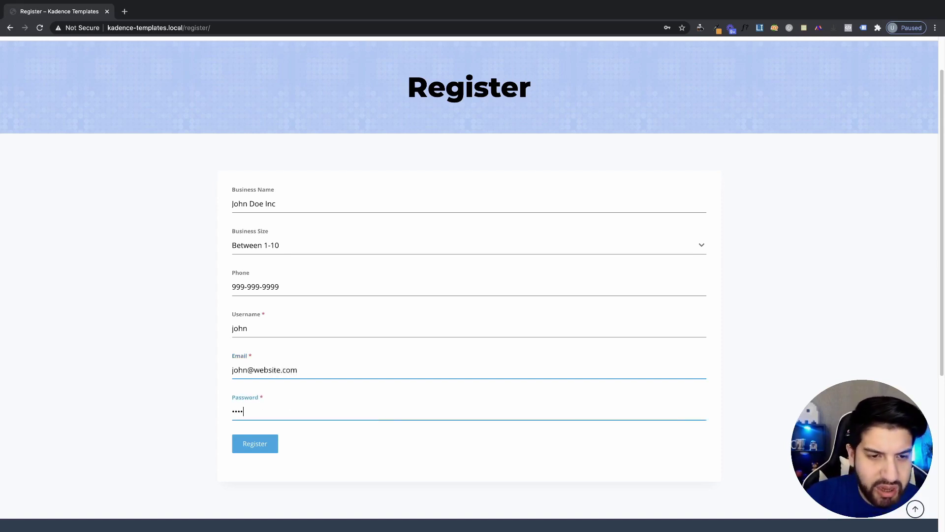
{"action": "scroll", "coordinate": [468, 388], "scroll_direction": "down", "scroll_amount": 1}
{"action": "scroll", "coordinate": [487, 379], "scroll_direction": "up", "scroll_amount": 3}
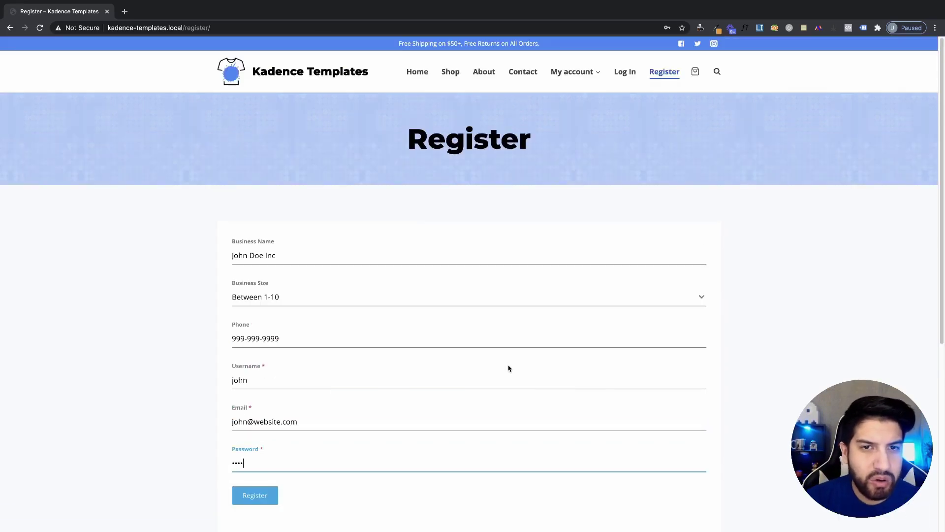
{"action": "scroll", "coordinate": [399, 308], "scroll_direction": "down", "scroll_amount": 1}
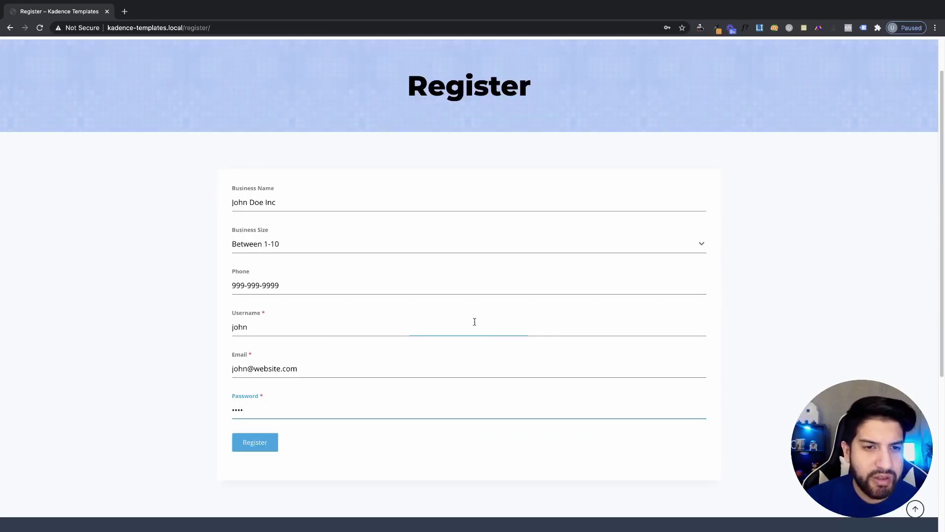
- Submit the registration, then log in using the saved administrator credentials
{"action": "left_click", "coordinate": [267, 446]}
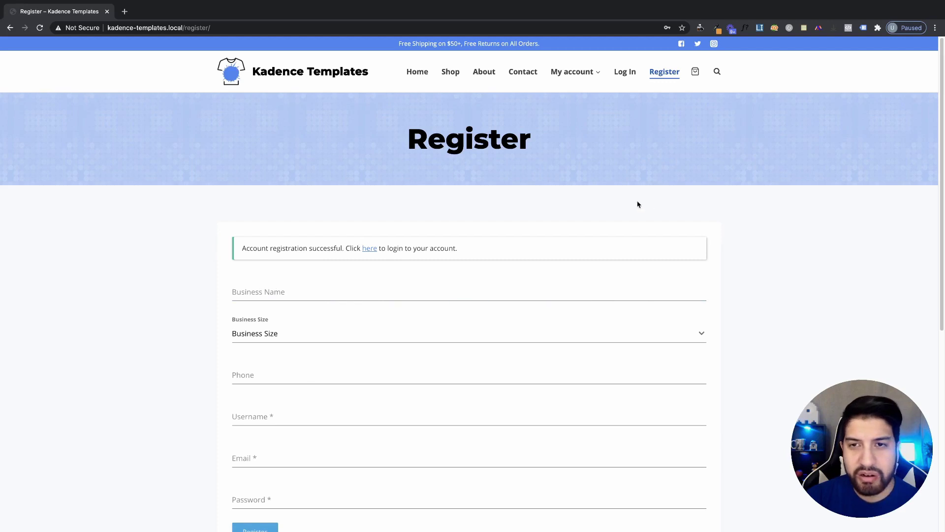
{"action": "left_click", "coordinate": [625, 72]}
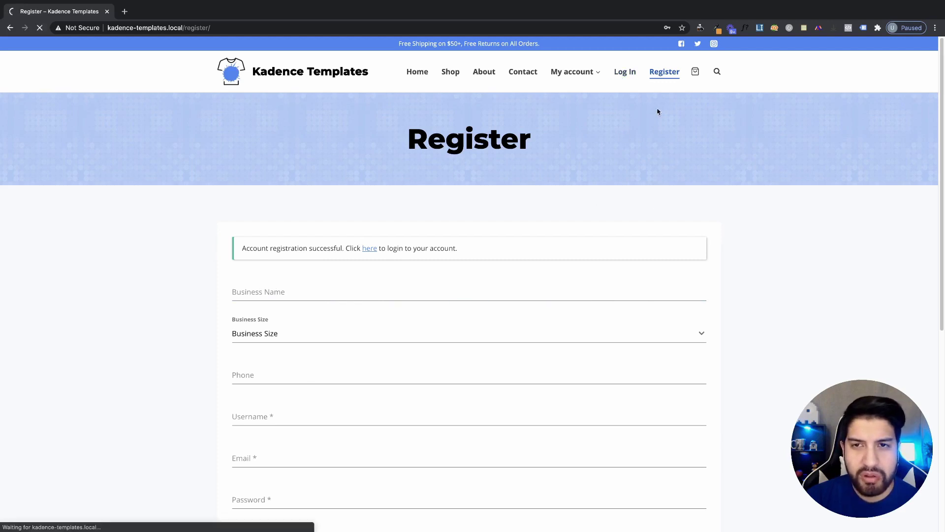
{"action": "left_click", "coordinate": [256, 314]}
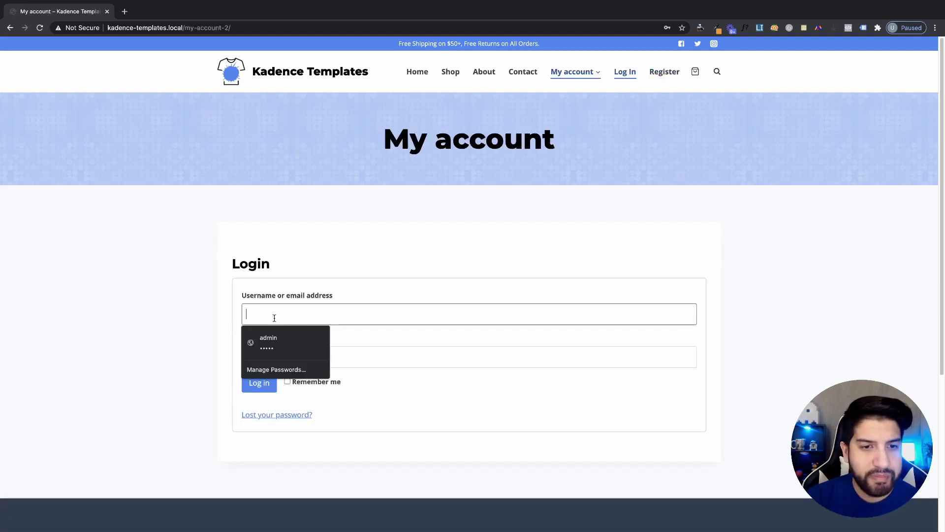
{"action": "left_click", "coordinate": [262, 343]}
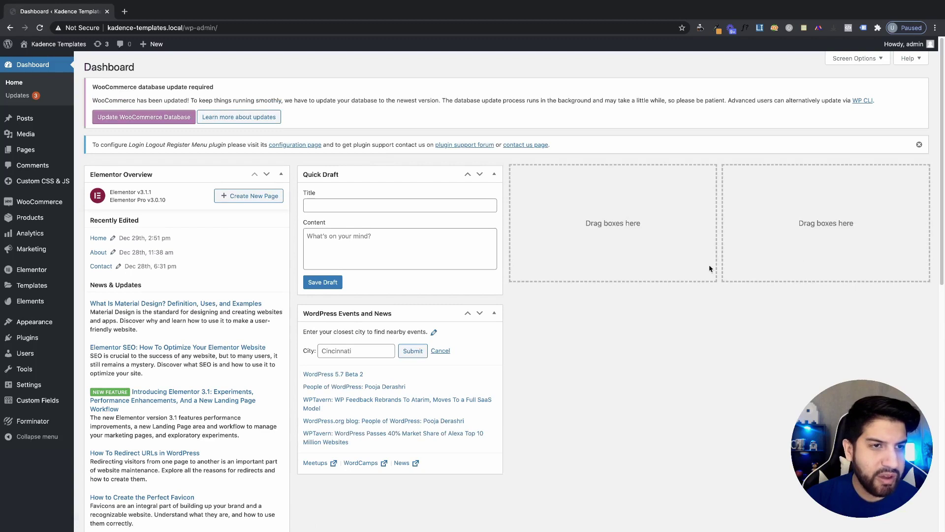
- Open the new Subscriber's Edit User page and check its Customer Info business fields
{"action": "left_click", "coordinate": [33, 354]}
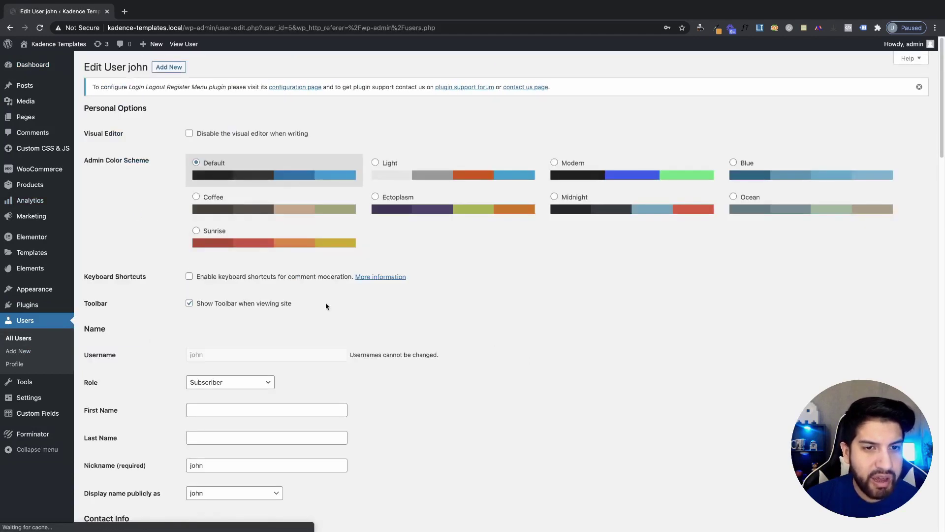
{"action": "scroll", "coordinate": [512, 325], "scroll_direction": "down", "scroll_amount": 2}
{"action": "scroll", "coordinate": [506, 336], "scroll_direction": "down", "scroll_amount": 10}
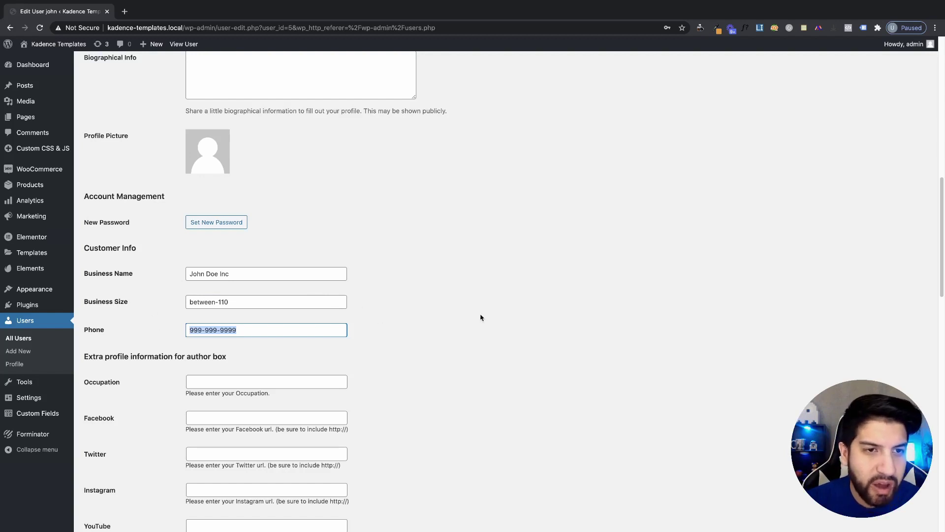
{"action": "scroll", "coordinate": [340, 342], "scroll_direction": "up", "scroll_amount": 5}
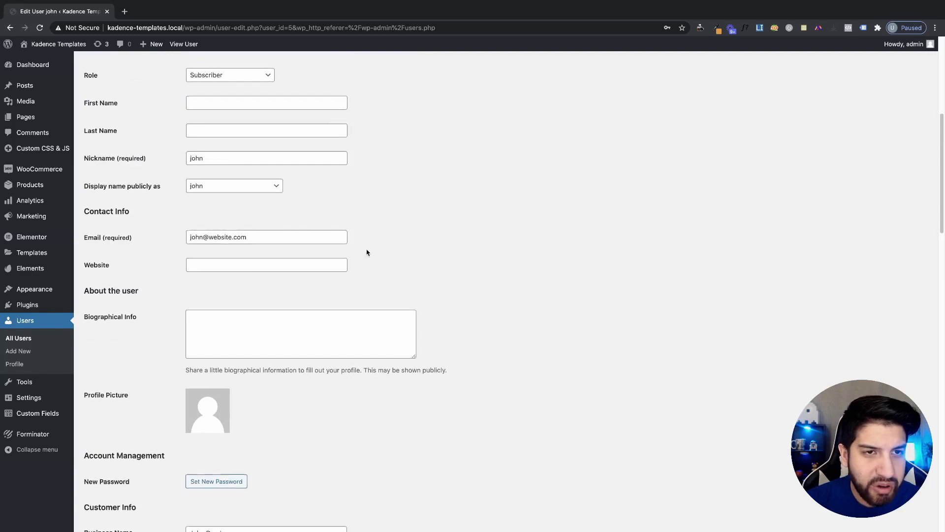
{"action": "scroll", "coordinate": [367, 251], "scroll_direction": "up", "scroll_amount": 3}
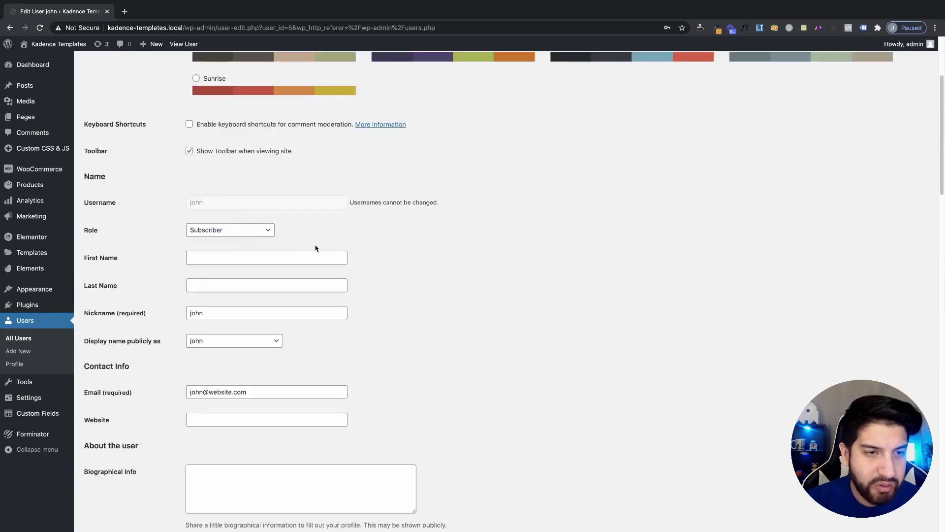
{"action": "scroll", "coordinate": [617, 303], "scroll_direction": "up", "scroll_amount": 3}
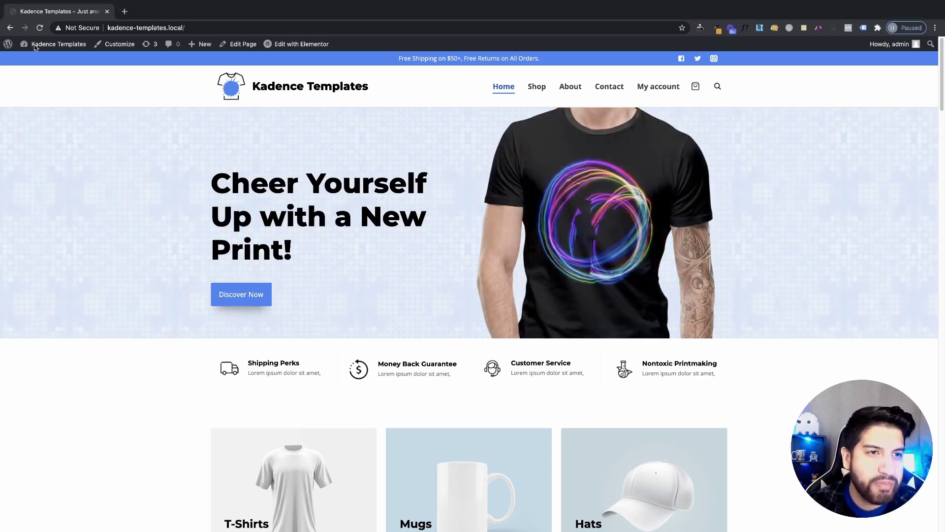
- Search the plugin directory for 'forminator' and install Forminator
{"action": "left_click", "coordinate": [42, 60]}
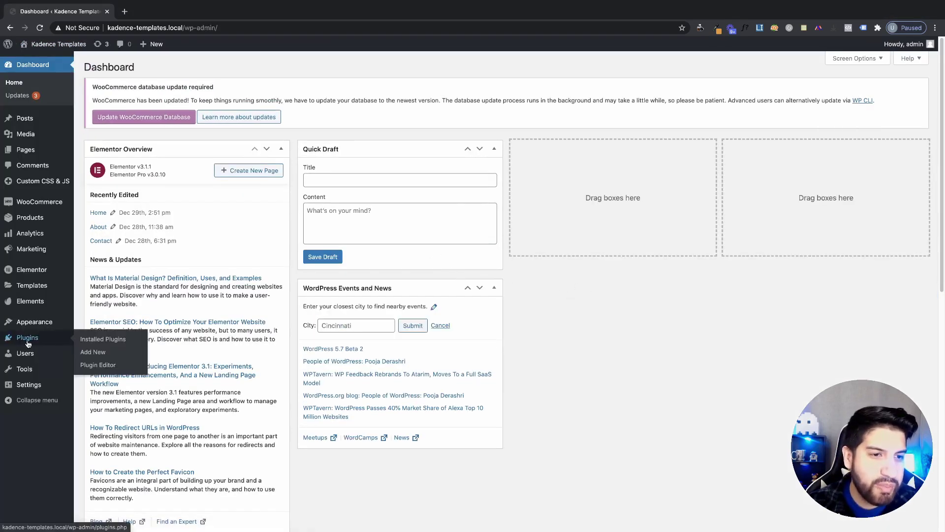
{"action": "left_click", "coordinate": [27, 338]}
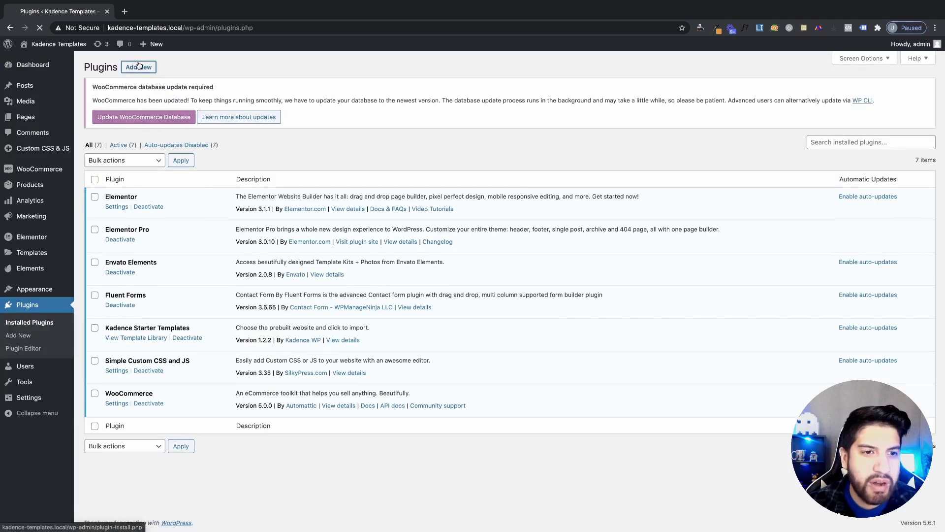
{"action": "left_click", "coordinate": [139, 66]}
{"action": "left_click", "coordinate": [831, 93]}
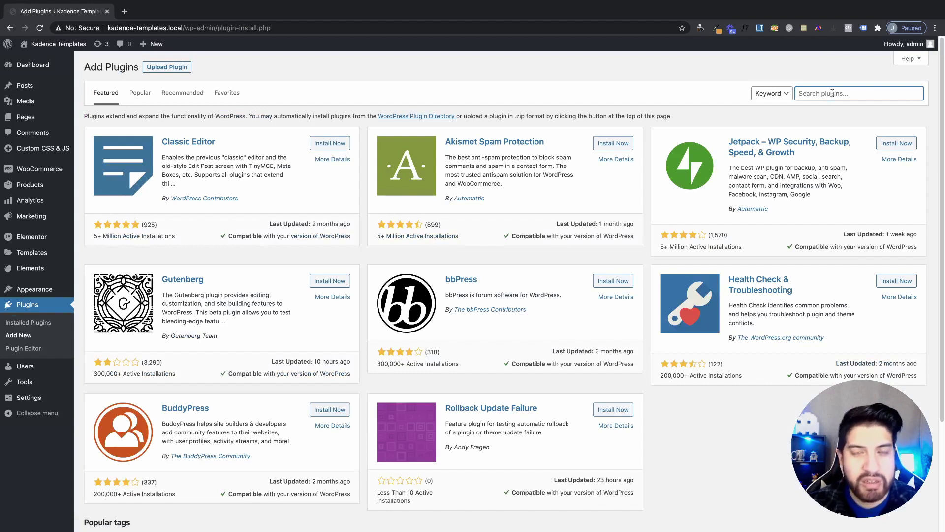
{"action": "type", "text": "forminato"}
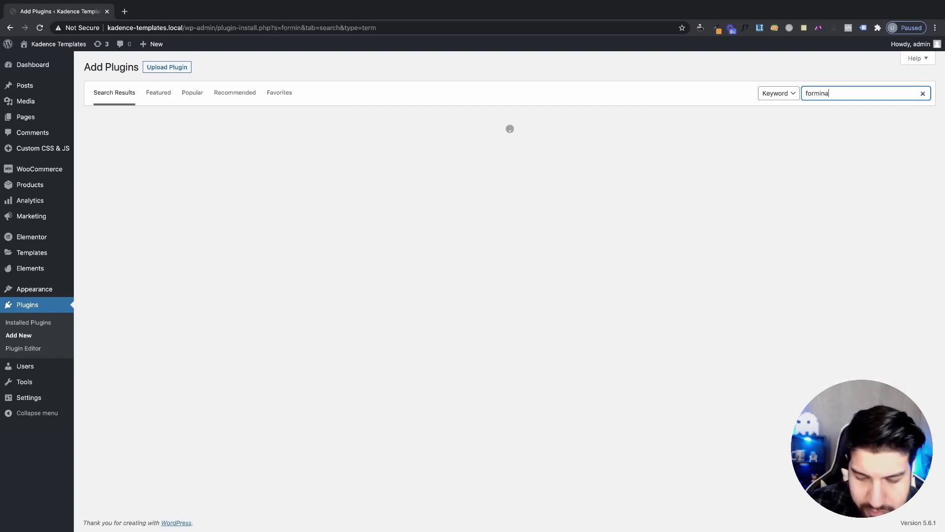
{"action": "type", "text": "r"}
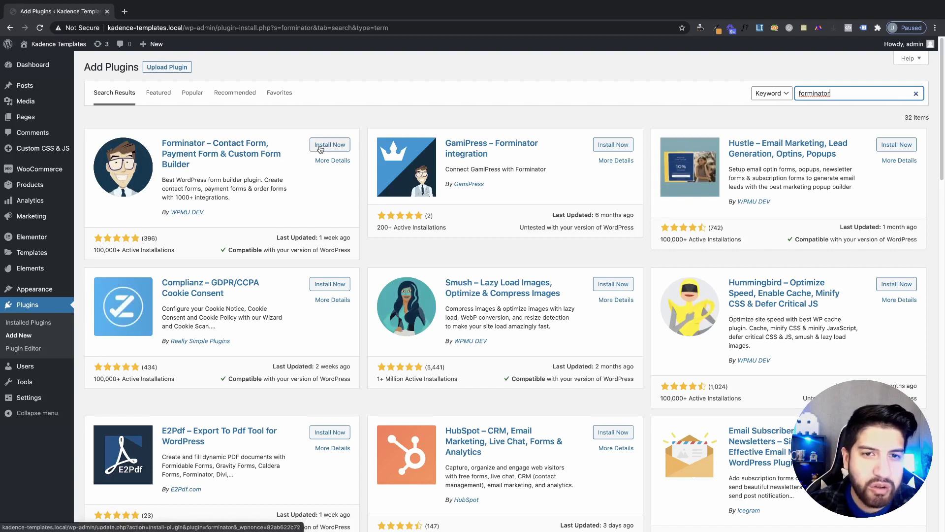
{"action": "left_click", "coordinate": [325, 145]}
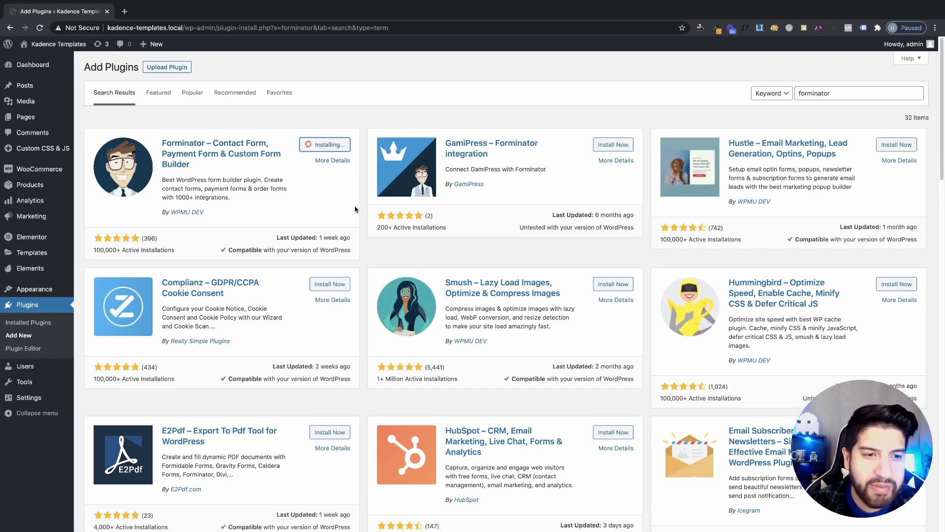
- Search for 'acf' and install Advanced Custom Fields
{"action": "left_click", "coordinate": [846, 95]}
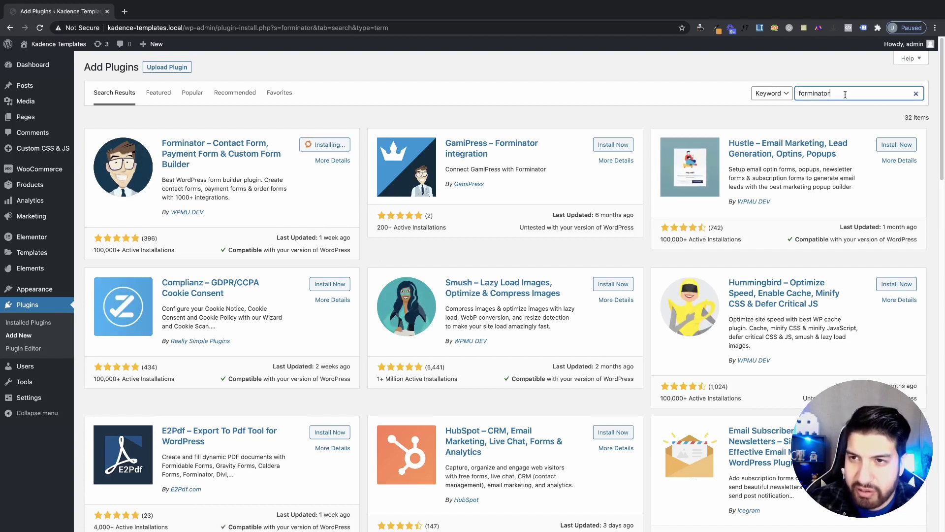
{"action": "key", "text": "BackSpace"}
{"action": "key", "text": "BackSpace"}
{"action": "key", "text": "BackSpace"}
{"action": "key", "text": "BackSpace"}
{"action": "key", "text": "BackSpace"}
{"action": "key", "text": "BackSpace"}
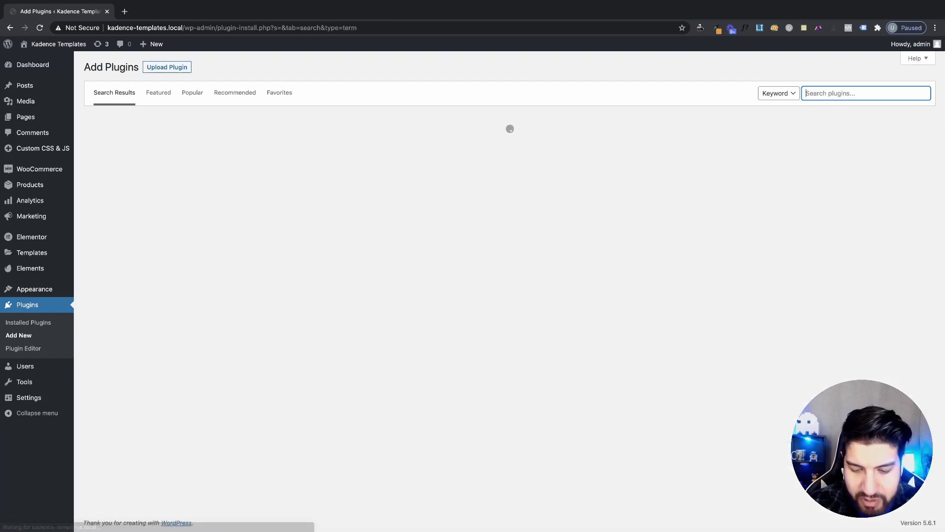
{"action": "type", "text": "ac"}
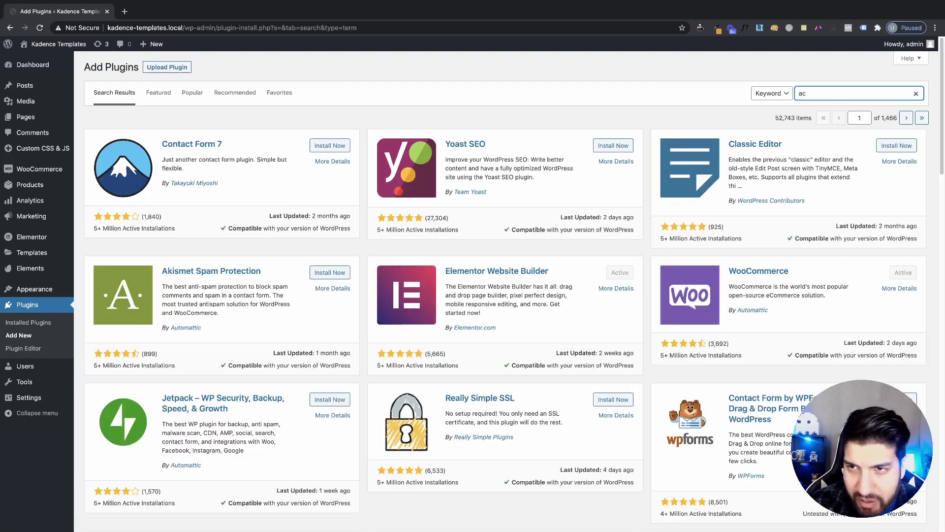
{"action": "type", "text": "f"}
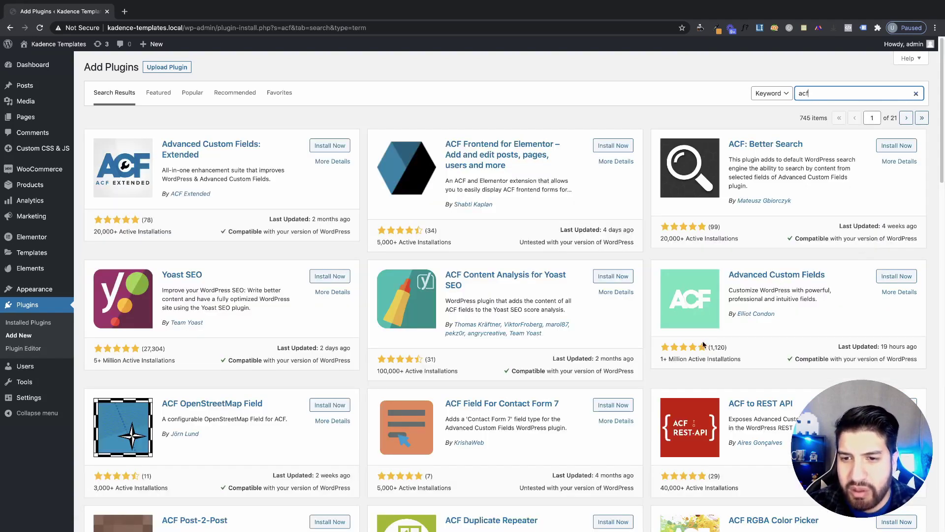
{"action": "left_click", "coordinate": [896, 277]}
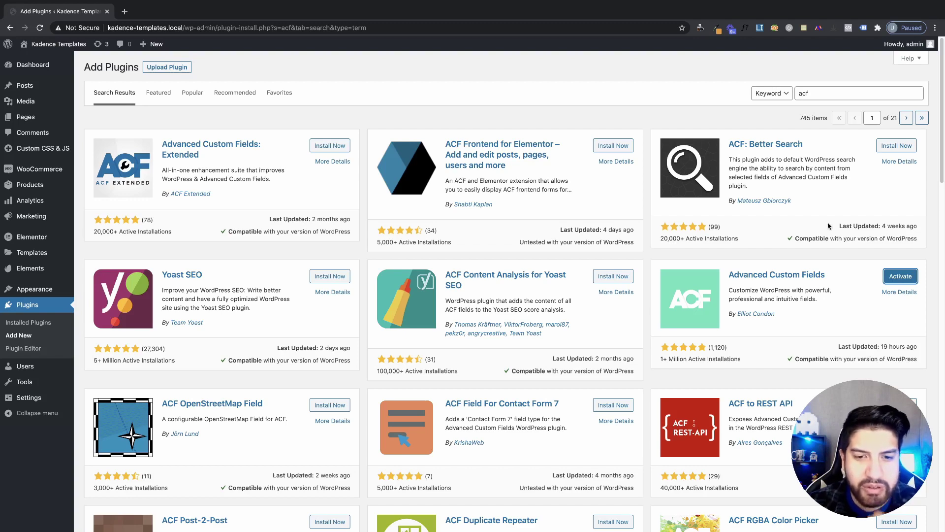
- Search 'login logout', then install and activate the Login Logout Register Menu plugin
{"action": "left_click", "coordinate": [817, 89]}
{"action": "key", "text": "BackSpace"}
{"action": "key", "text": "BackSpace"}
{"action": "key", "text": "BackSpace"}
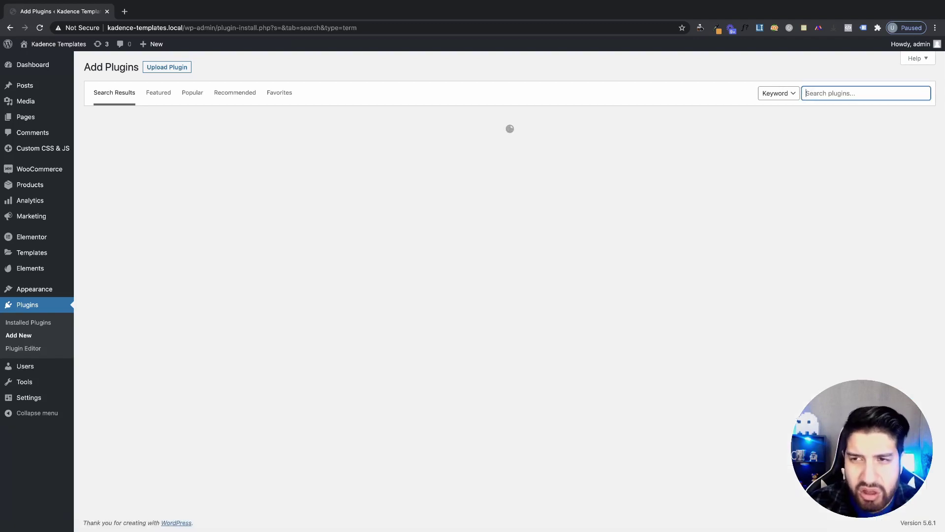
{"action": "type", "text": "log"}
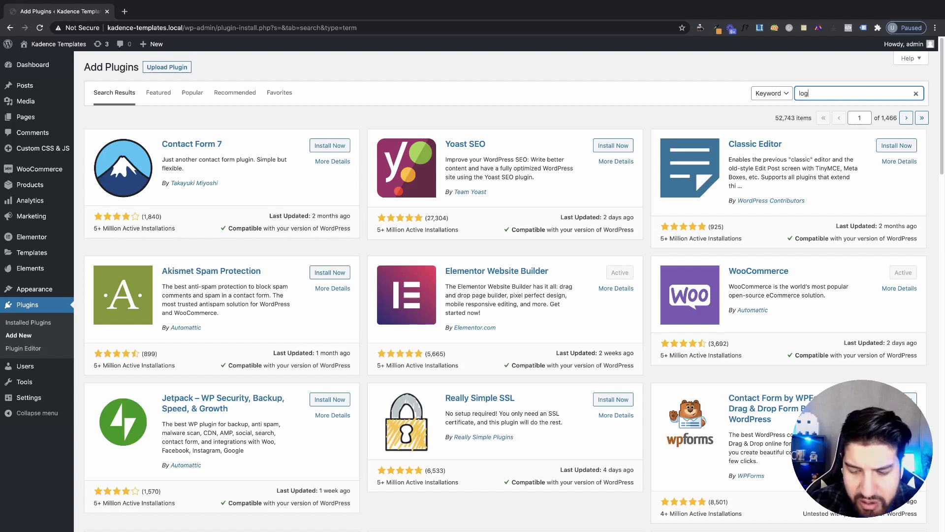
{"action": "type", "text": "in log"}
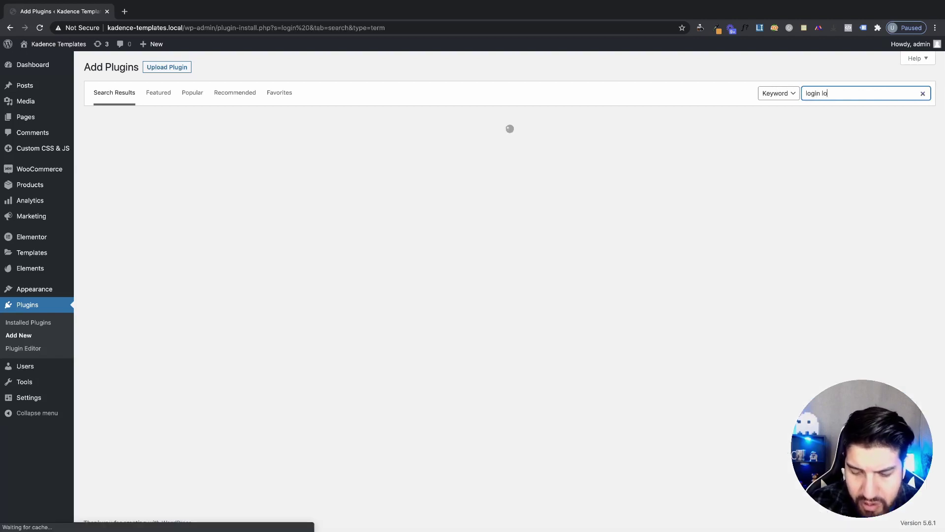
{"action": "type", "text": "out"}
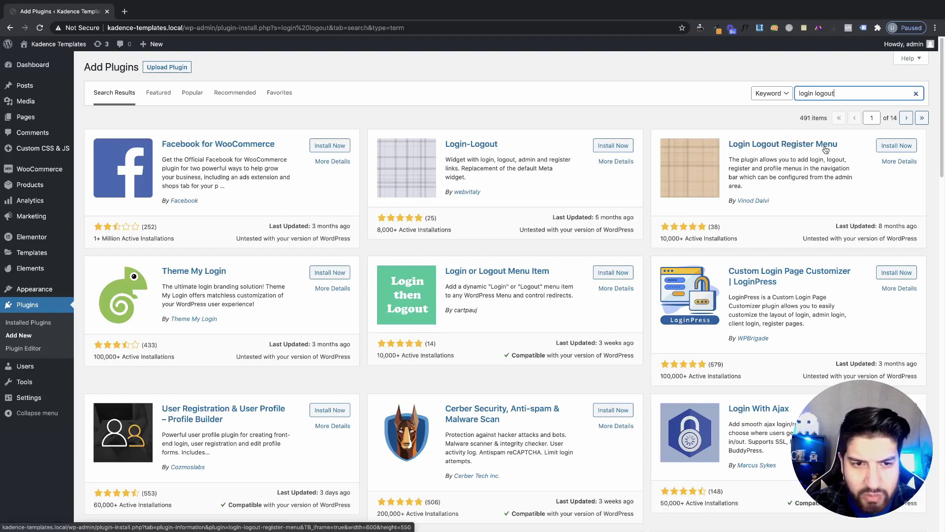
{"action": "left_click", "coordinate": [895, 145]}
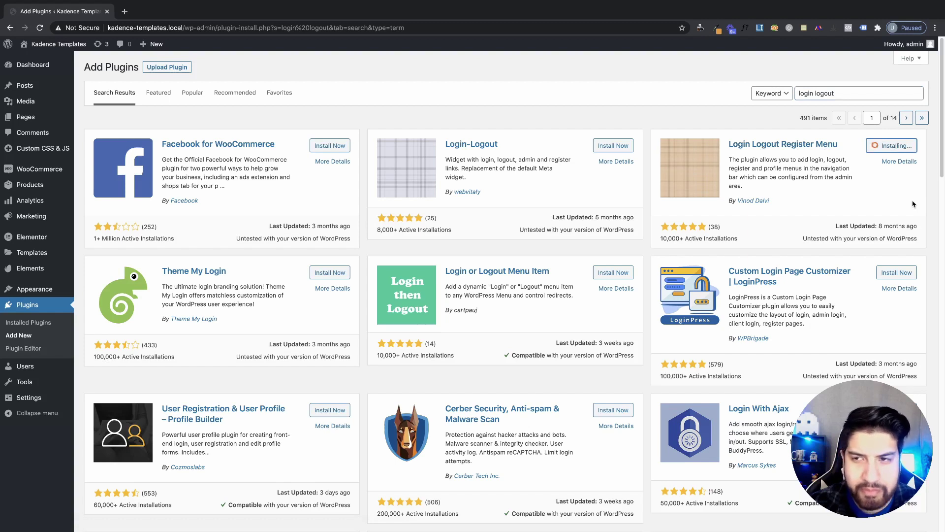
{"action": "left_click", "coordinate": [898, 145]}
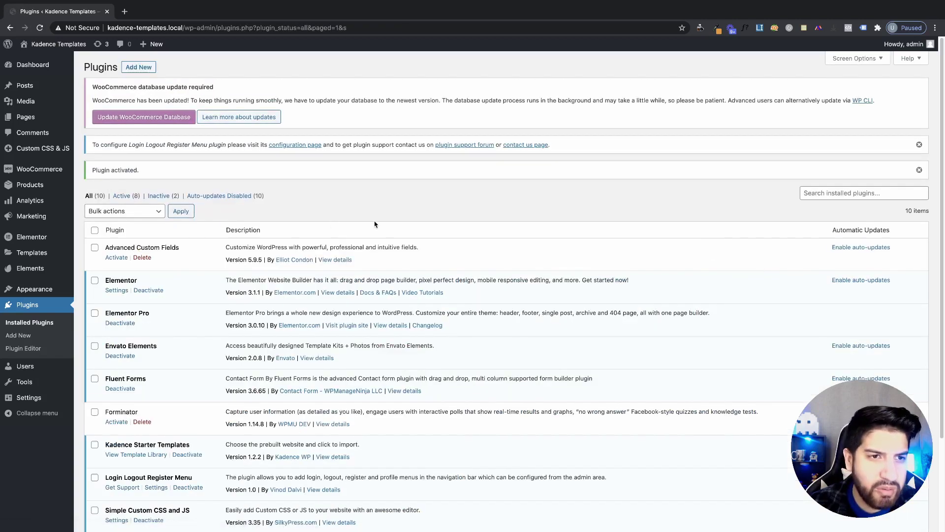
- Dismiss the configuration and 'Plugin activated' notices, then activate Forminator in Installed Plugins
{"action": "left_click", "coordinate": [919, 145]}
{"action": "left_click", "coordinate": [919, 145]}
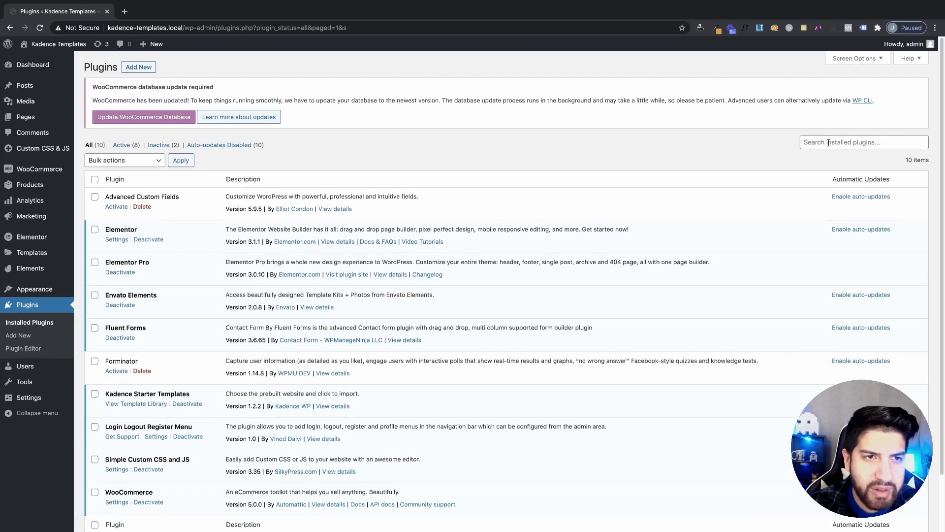
{"action": "scroll", "coordinate": [673, 281], "scroll_direction": "down", "scroll_amount": 3}
{"action": "scroll", "coordinate": [673, 282], "scroll_direction": "up", "scroll_amount": 3}
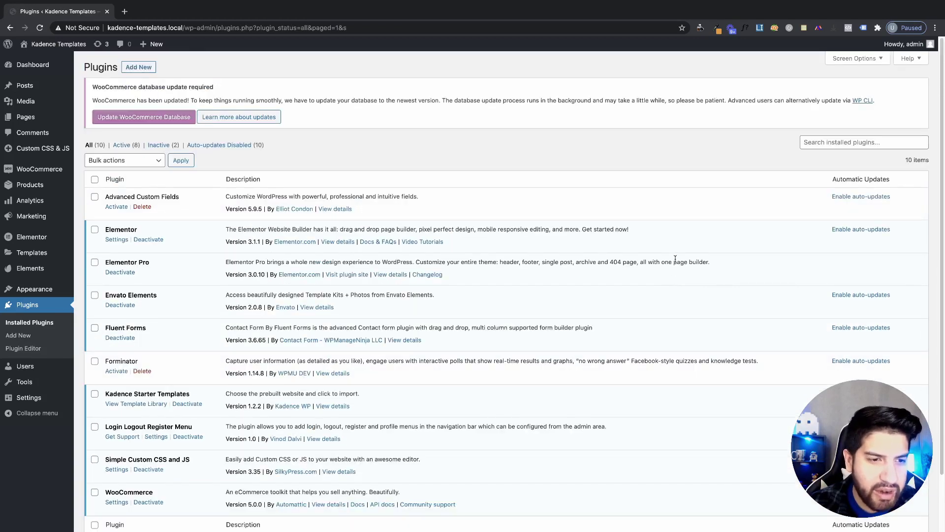
{"action": "scroll", "coordinate": [675, 258], "scroll_direction": "down", "scroll_amount": 2}
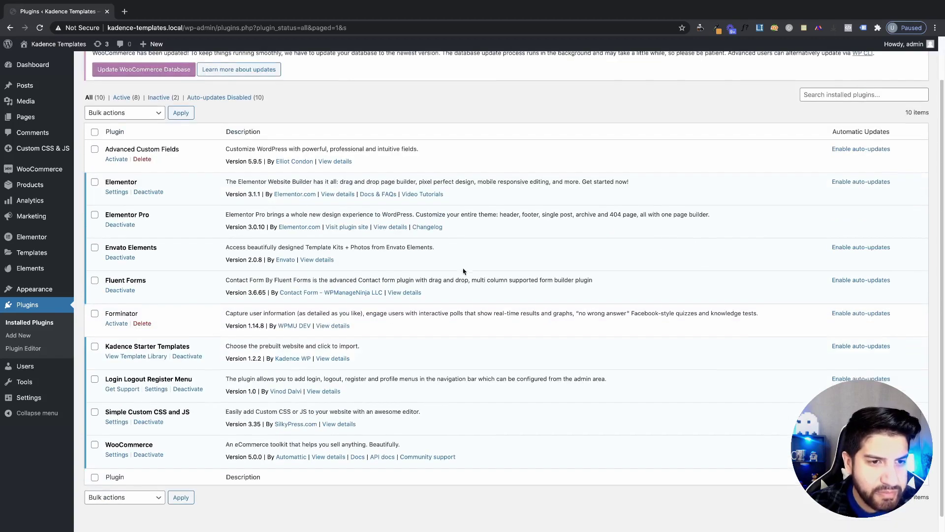
{"action": "scroll", "coordinate": [463, 267], "scroll_direction": "down", "scroll_amount": 1}
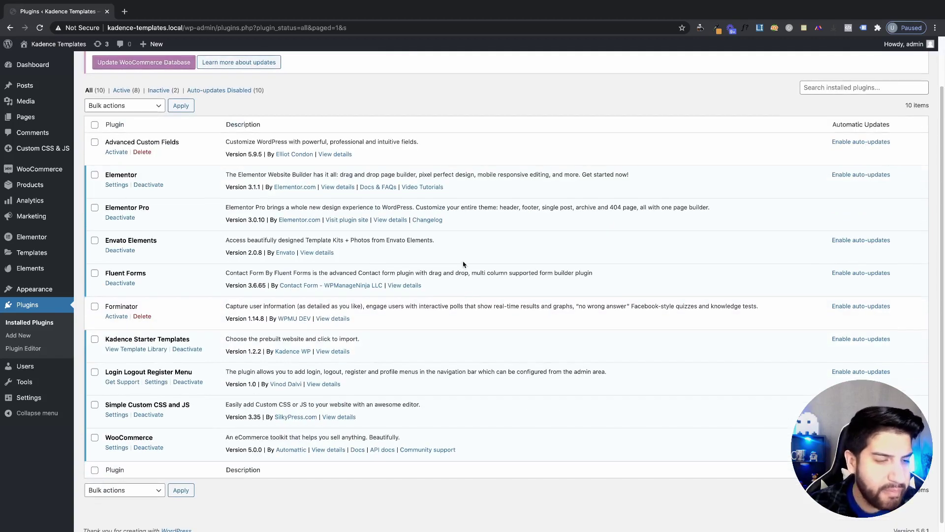
{"action": "scroll", "coordinate": [186, 236], "scroll_direction": "up", "scroll_amount": 1}
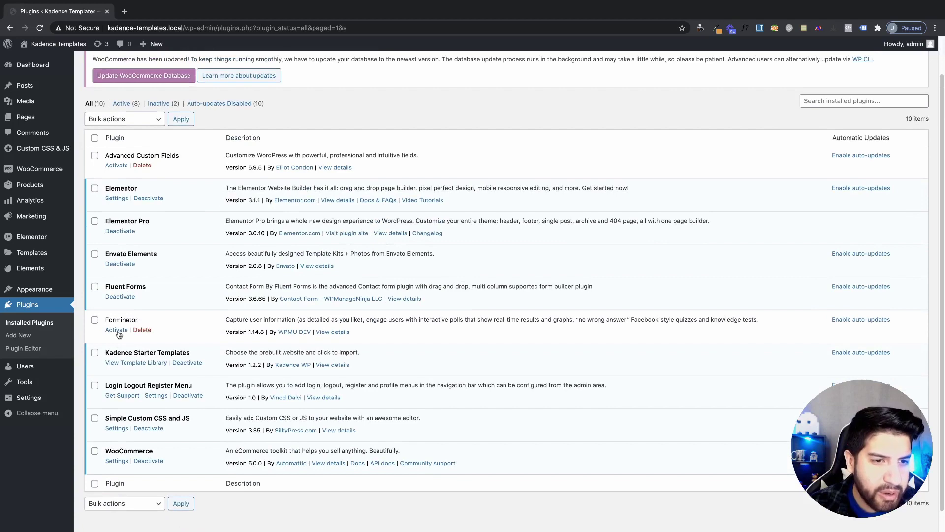
{"action": "left_click", "coordinate": [117, 329]}
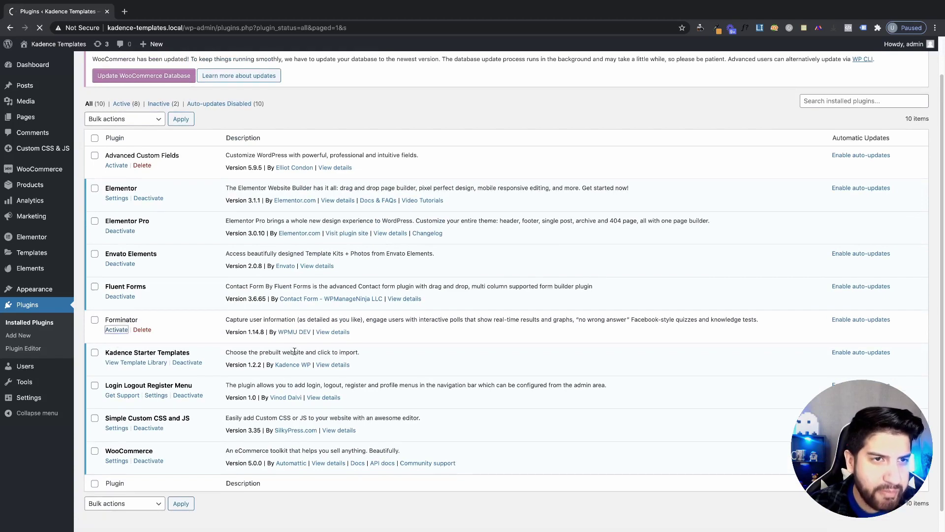
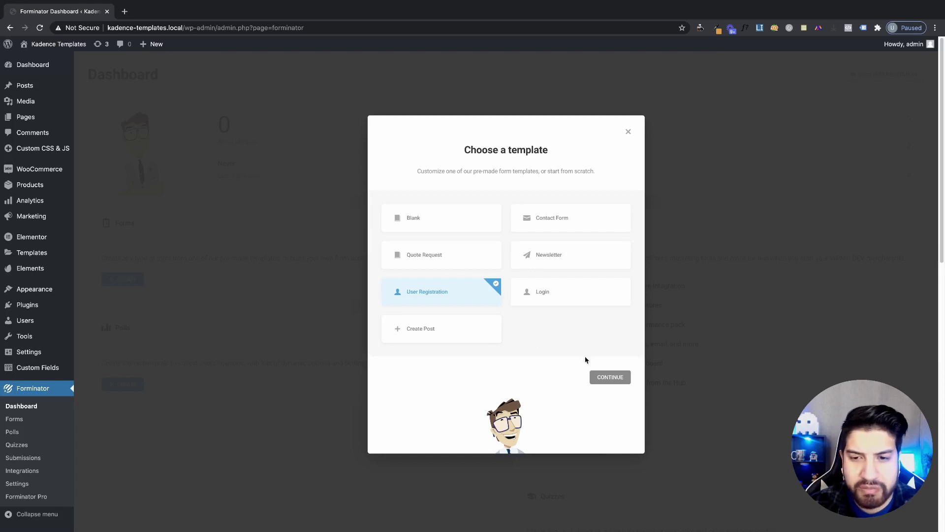
- Continue with the User Registration template and create the form under that name
{"action": "left_click", "coordinate": [606, 379]}
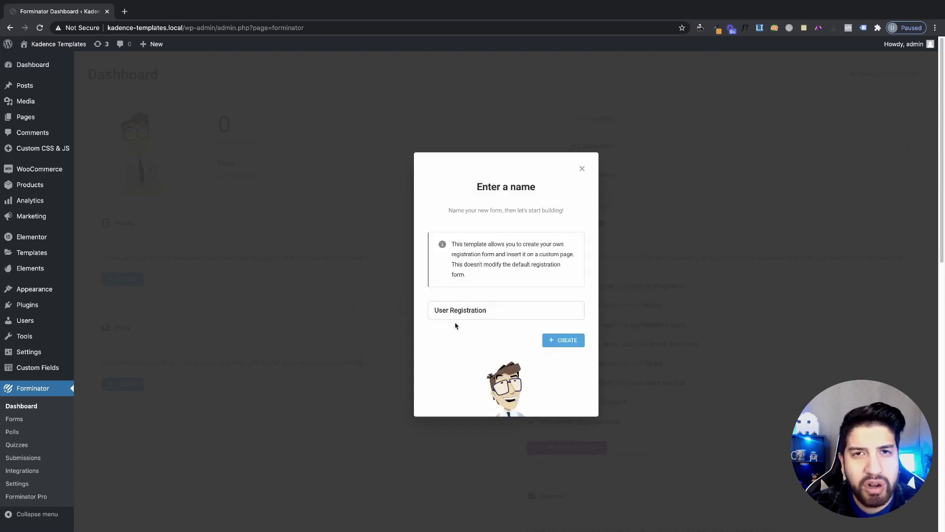
{"action": "left_click", "coordinate": [559, 343]}
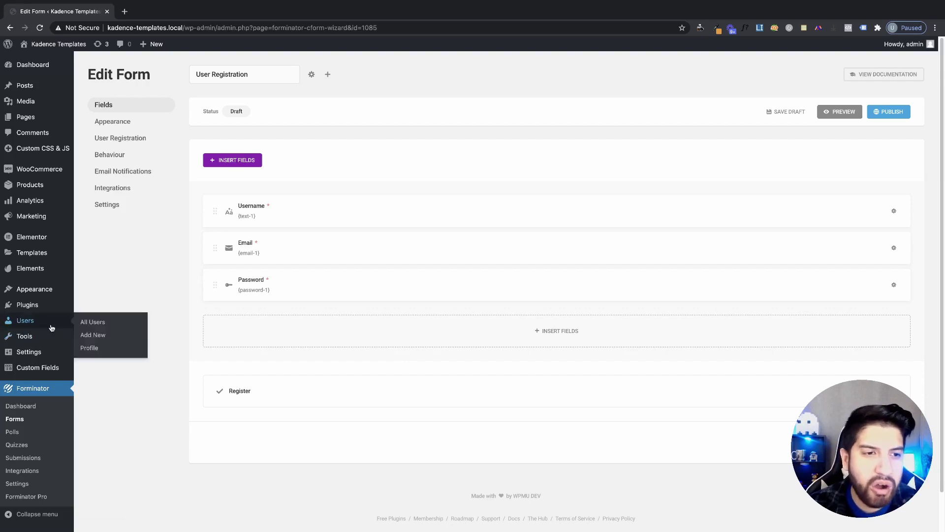
- Insert a Phone field, apply its settings, and drag it above the Username field
{"action": "scroll", "coordinate": [347, 419], "scroll_direction": "down", "scroll_amount": 1}
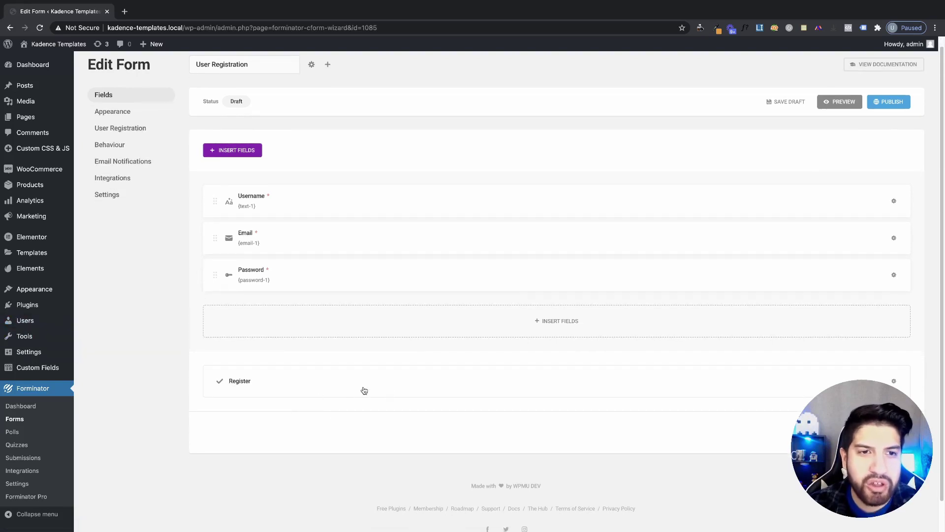
{"action": "scroll", "coordinate": [362, 388], "scroll_direction": "up", "scroll_amount": 1}
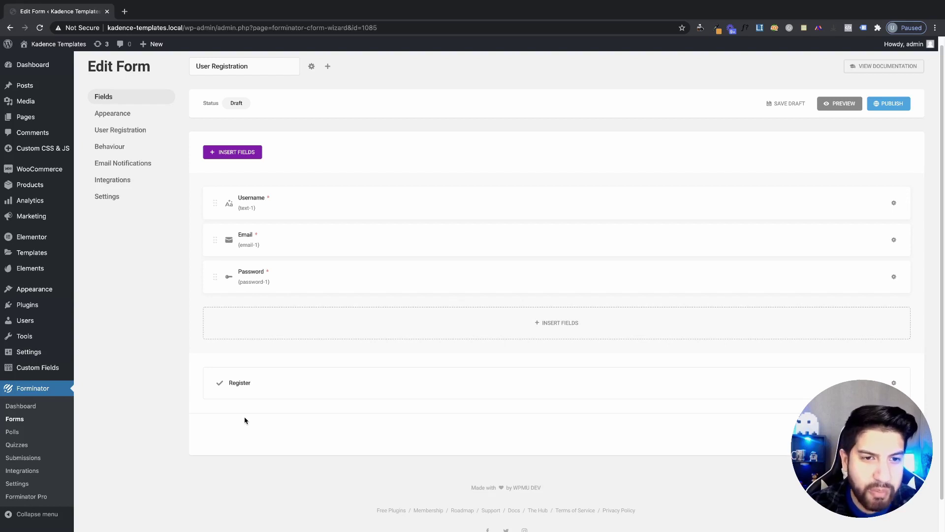
{"action": "scroll", "coordinate": [441, 346], "scroll_direction": "up", "scroll_amount": 1}
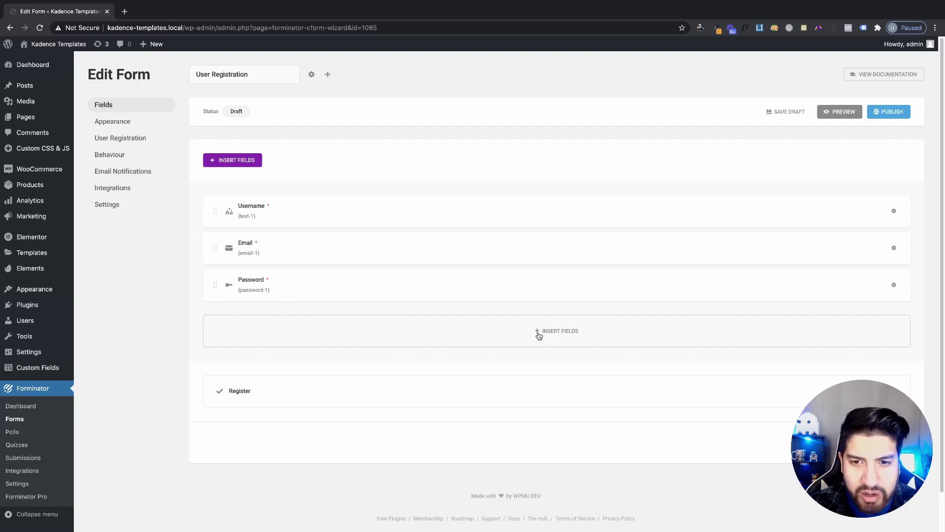
{"action": "left_click", "coordinate": [560, 334]}
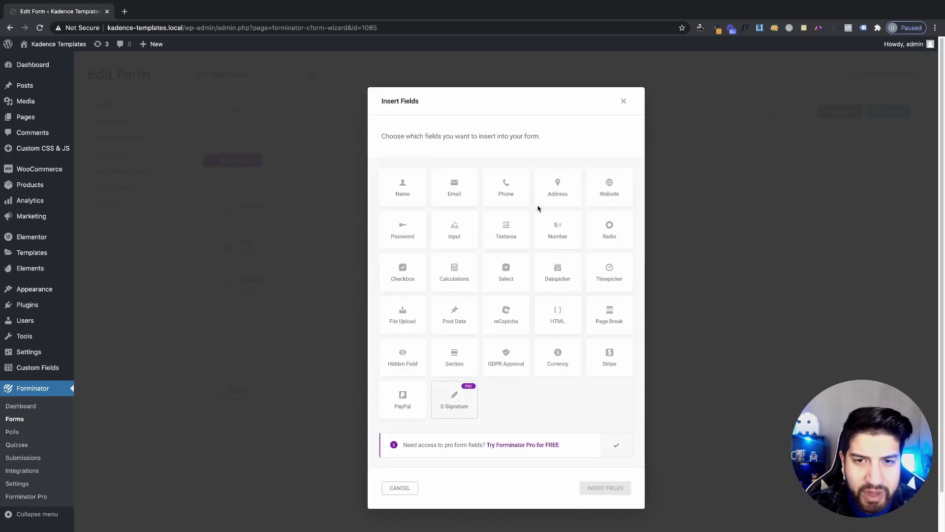
{"action": "left_click", "coordinate": [506, 188]}
{"action": "left_click", "coordinate": [612, 491]}
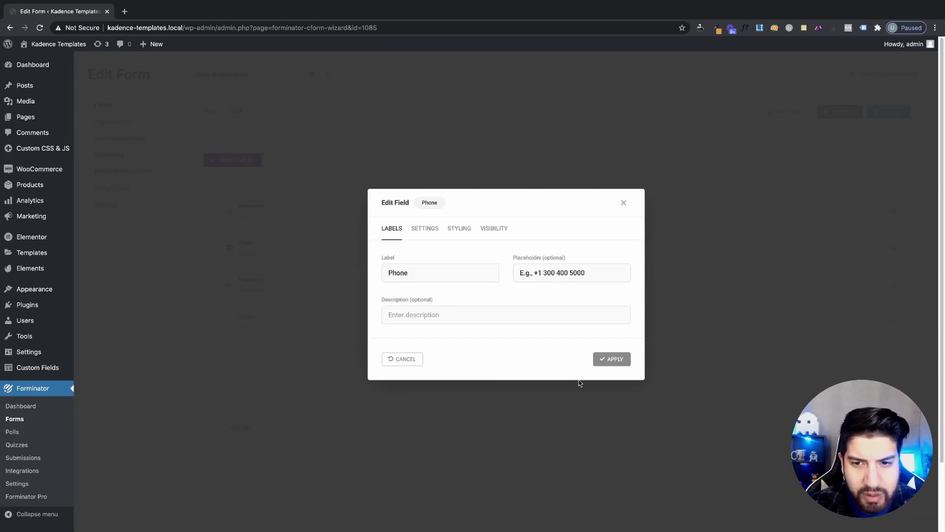
{"action": "left_click", "coordinate": [613, 359]}
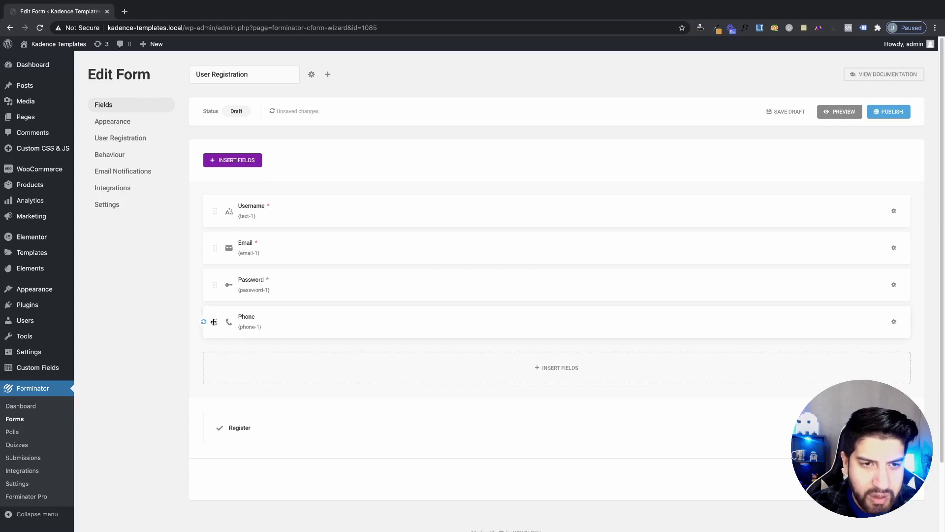
{"action": "left_click_drag", "start_coordinate": [215, 323], "coordinate": [230, 191]}
{"action": "left_click", "coordinate": [549, 377]}
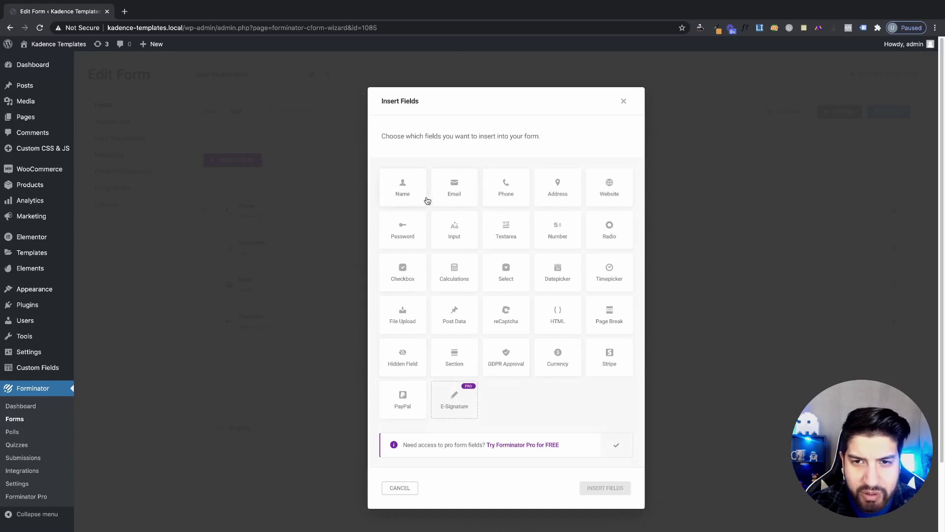
- Add an Input field whose label and placeholder both read Business Name
{"action": "left_click", "coordinate": [457, 247]}
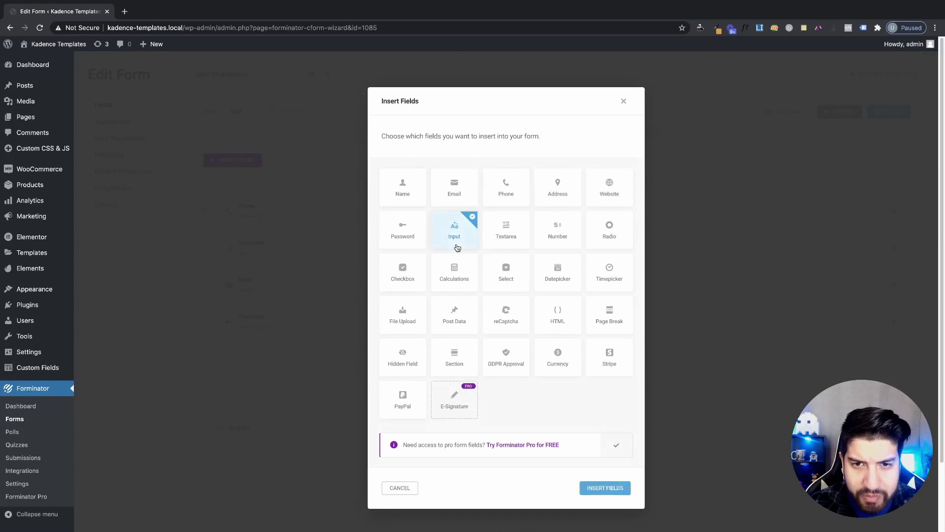
{"action": "left_click", "coordinate": [605, 488]}
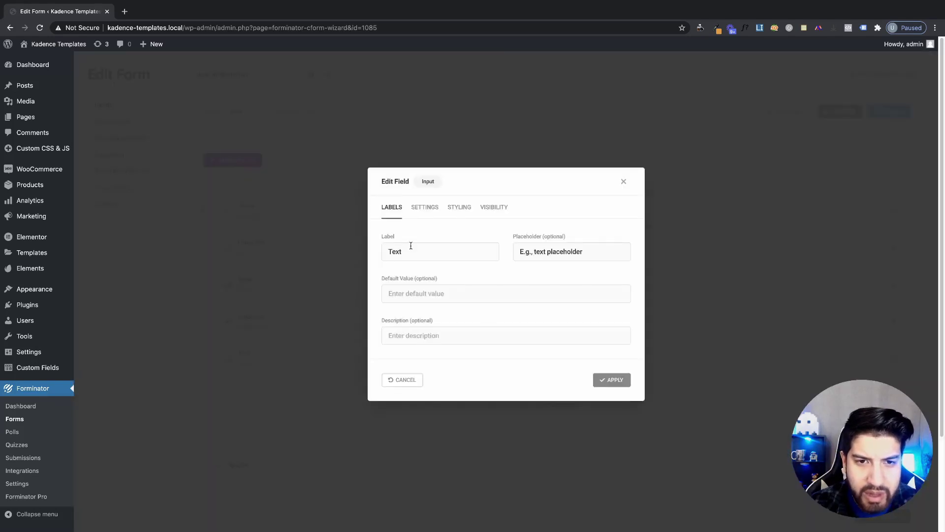
{"action": "left_click_drag", "start_coordinate": [411, 247], "coordinate": [331, 245]}
{"action": "key", "text": "BackSpace"}
{"action": "type", "text": "B"}
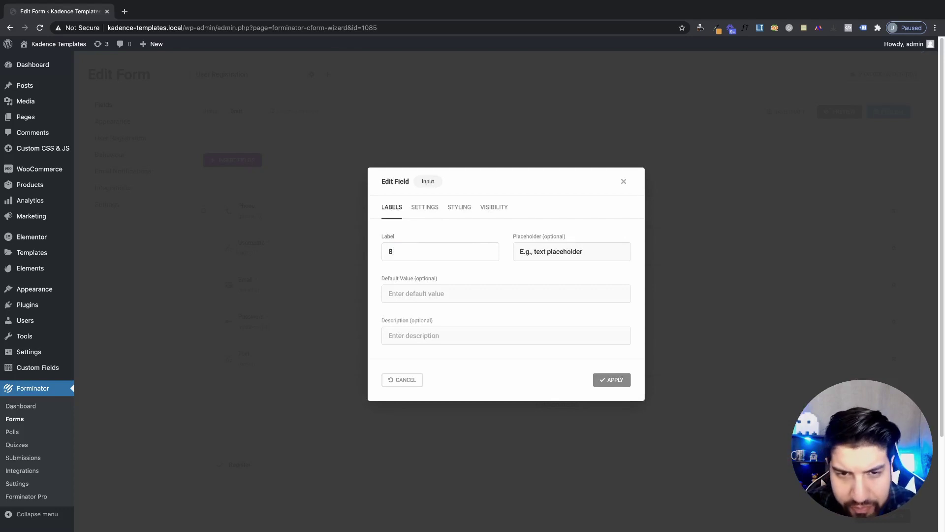
{"action": "type", "text": "usiness"}
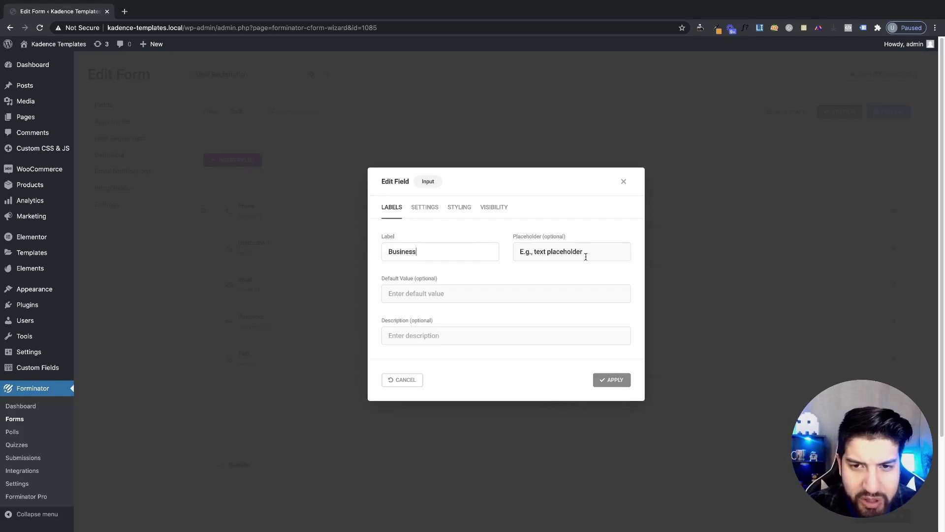
{"action": "left_click_drag", "start_coordinate": [585, 255], "coordinate": [448, 243]}
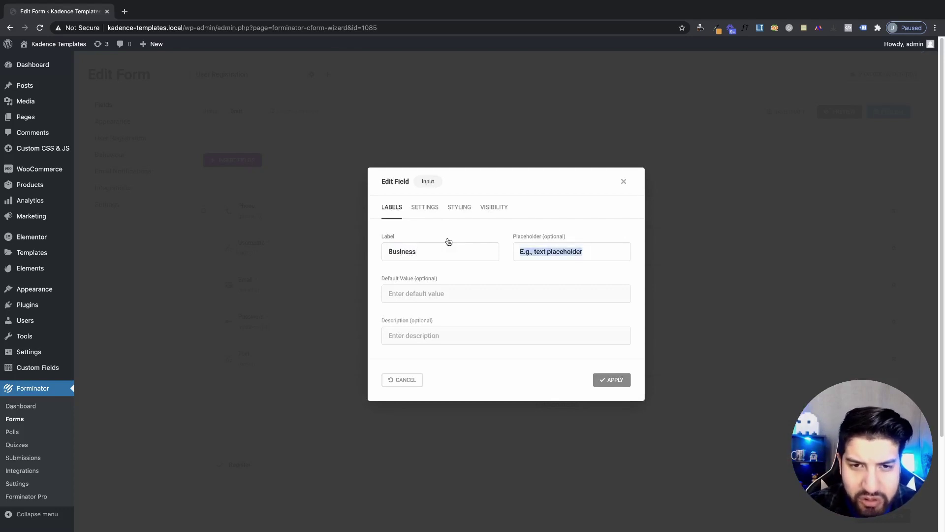
{"action": "key", "text": "BackSpace"}
{"action": "type", "text": "Busin"}
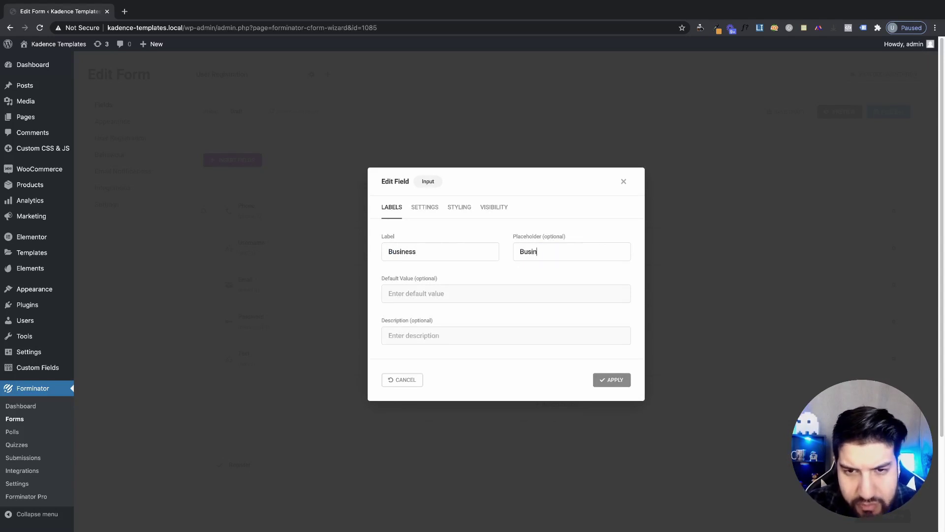
{"action": "type", "text": "ess Name"}
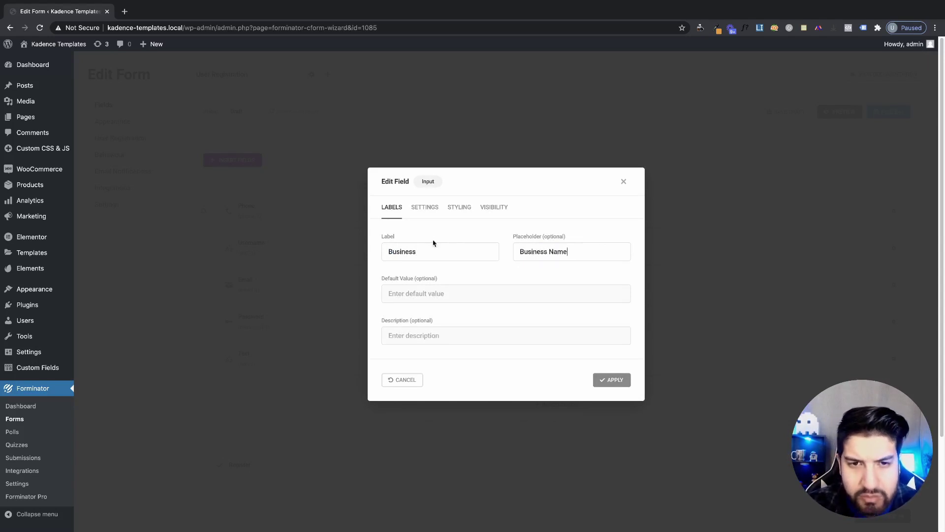
{"action": "left_click", "coordinate": [433, 249]}
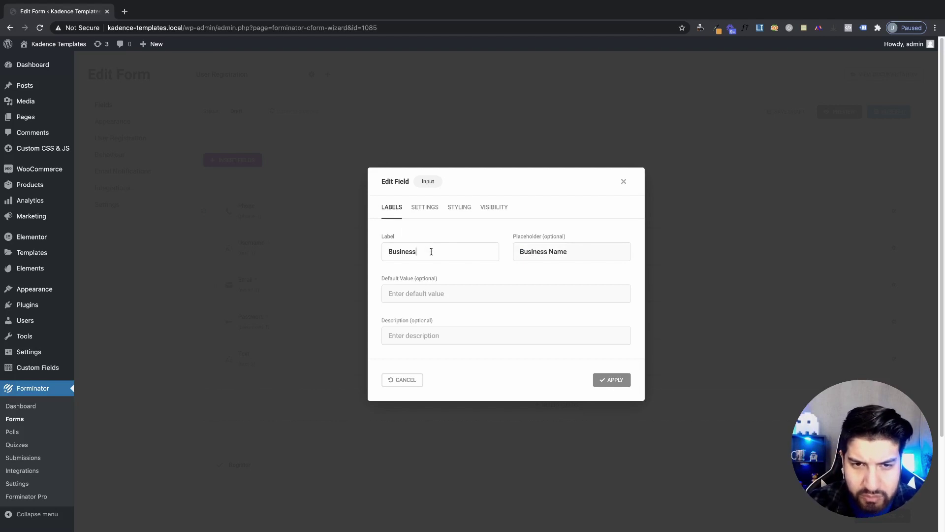
{"action": "type", "text": "Name"}
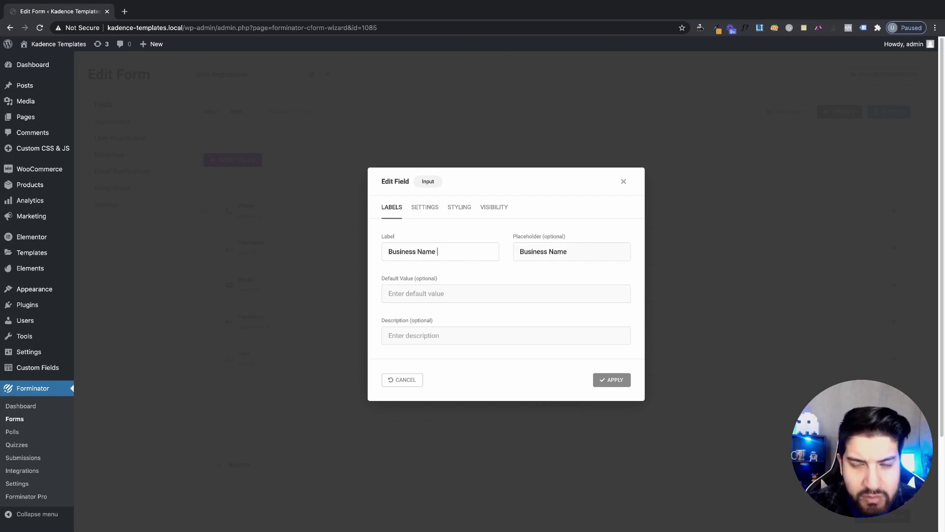
{"action": "left_click", "coordinate": [611, 381]}
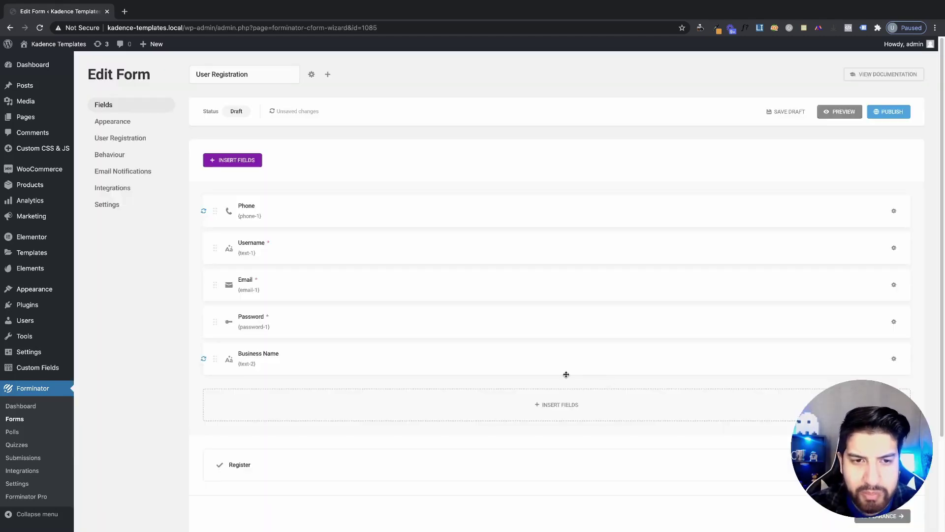
- Drag Business Name to the top of the form and place Phone directly beneath it
{"action": "left_click_drag", "start_coordinate": [216, 358], "coordinate": [224, 204]}
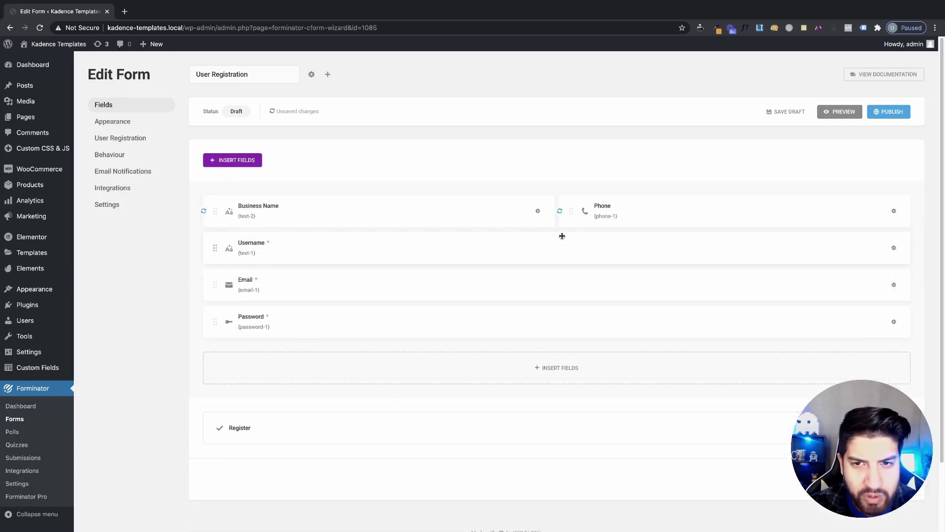
{"action": "left_click_drag", "start_coordinate": [573, 210], "coordinate": [376, 224]}
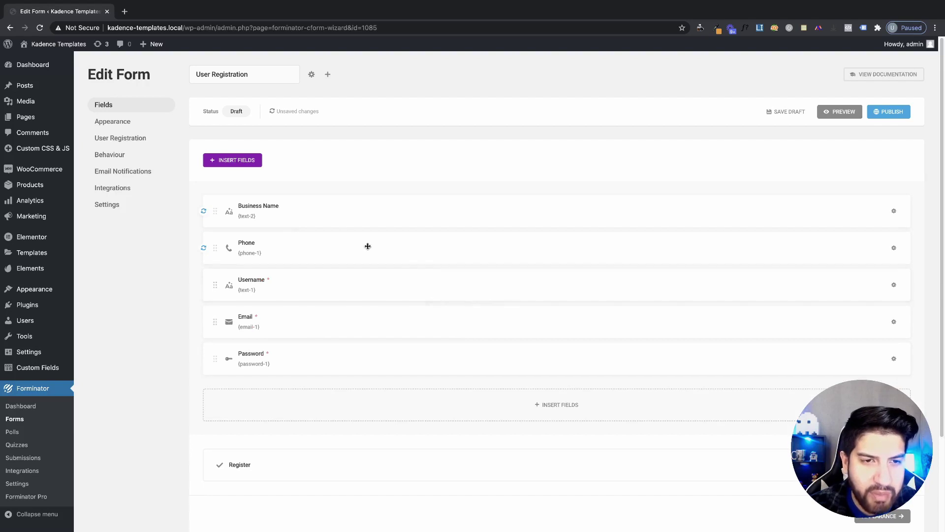
{"action": "scroll", "coordinate": [491, 363], "scroll_direction": "down", "scroll_amount": 2}
{"action": "scroll", "coordinate": [441, 334], "scroll_direction": "up", "scroll_amount": 2}
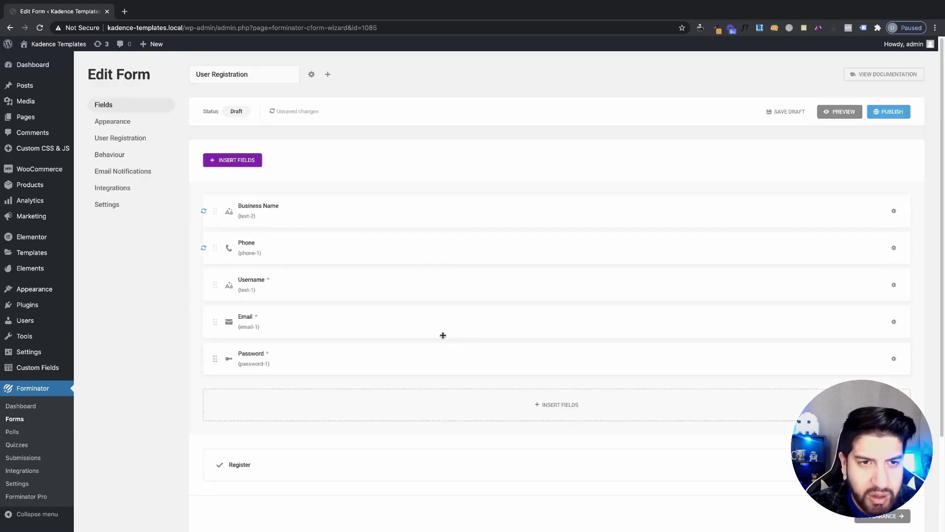
- Add a Select dropdown field and enter Business Size as its placeholder
{"action": "left_click", "coordinate": [557, 411]}
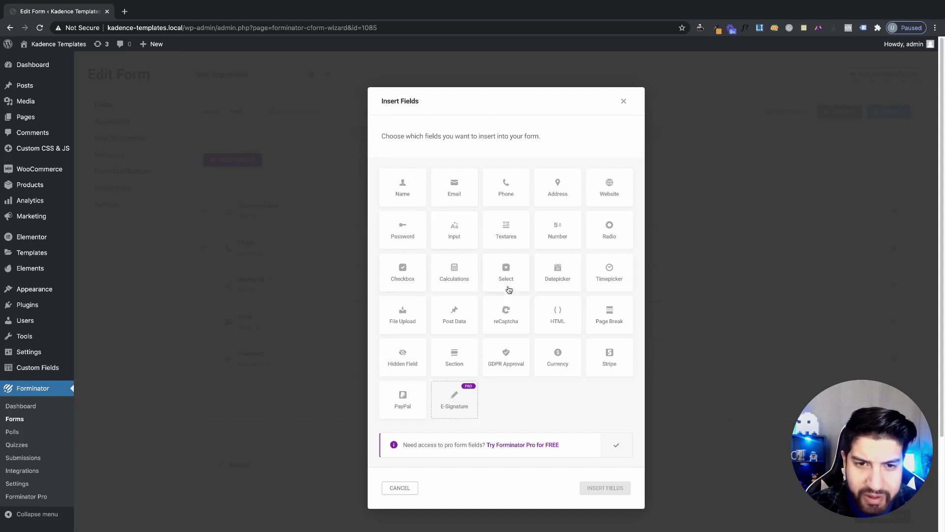
{"action": "left_click", "coordinate": [509, 289]}
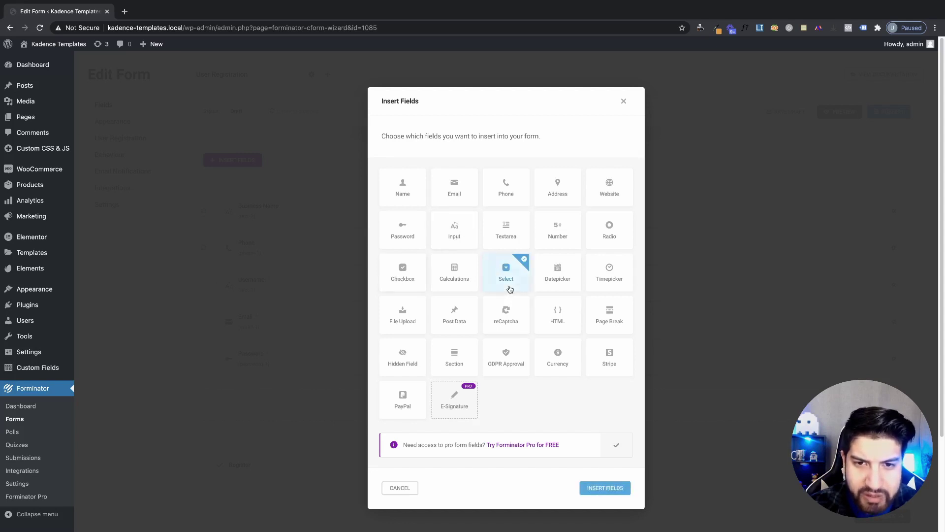
{"action": "left_click", "coordinate": [605, 488]}
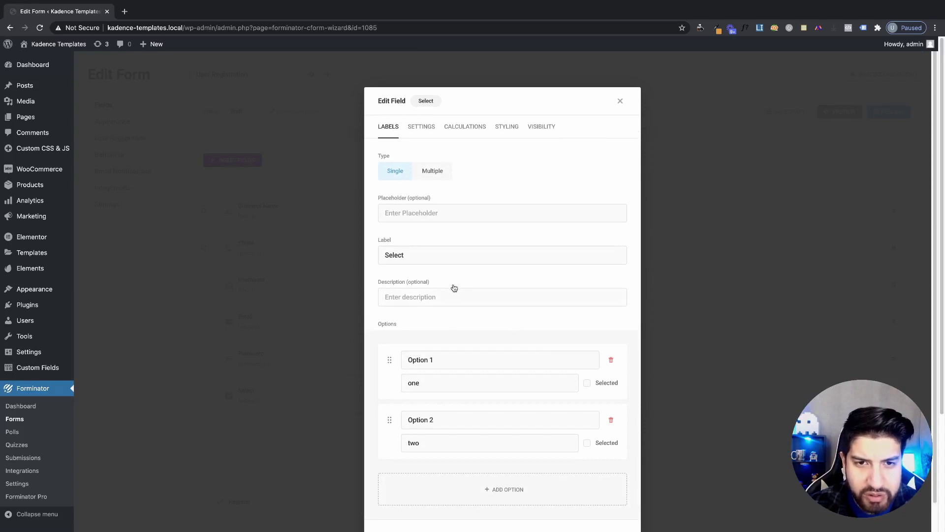
{"action": "left_click", "coordinate": [413, 257]}
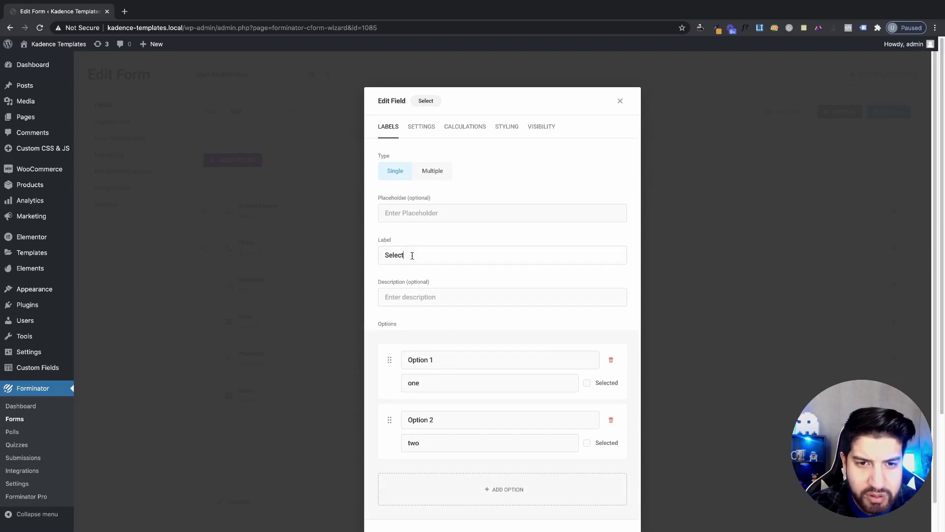
{"action": "double_click", "coordinate": [451, 260]}
{"action": "left_click", "coordinate": [454, 220]}
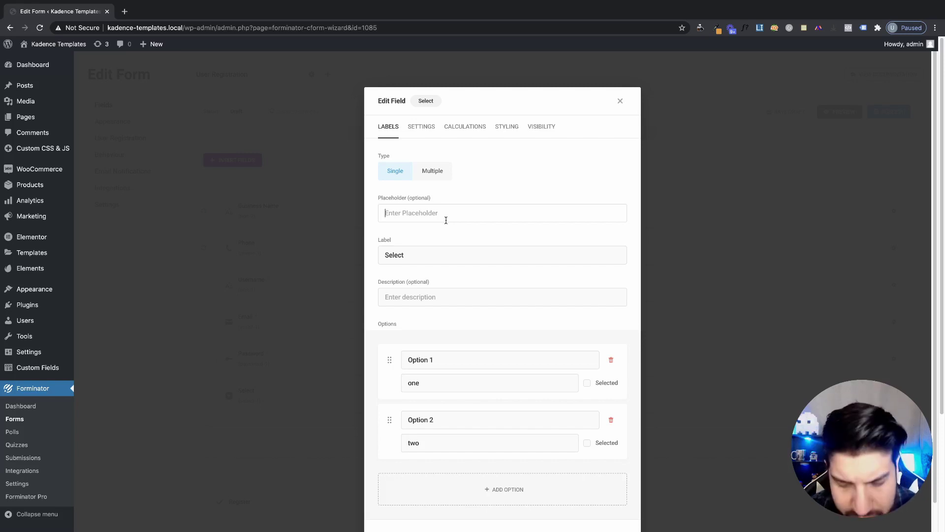
{"action": "left_click", "coordinate": [446, 220]}
{"action": "type", "text": "Bsine"}
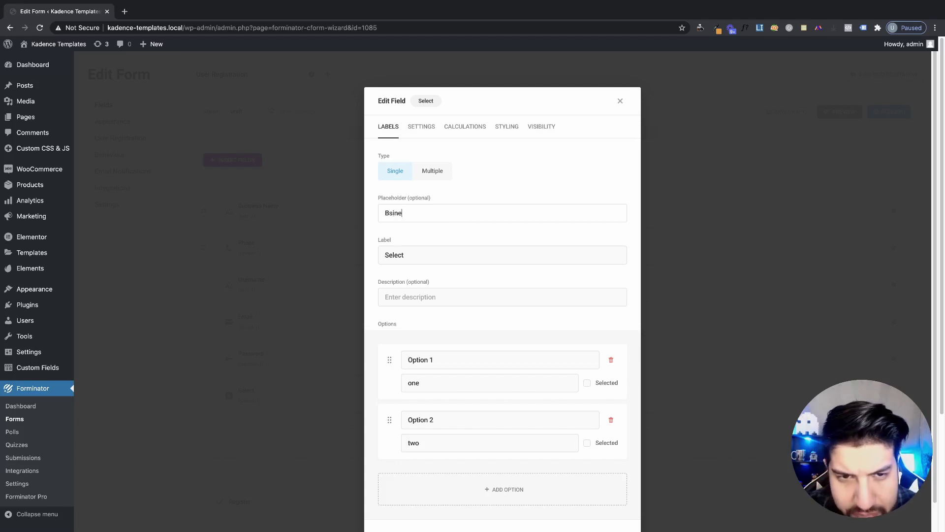
{"action": "type", "text": "usiness Size"}
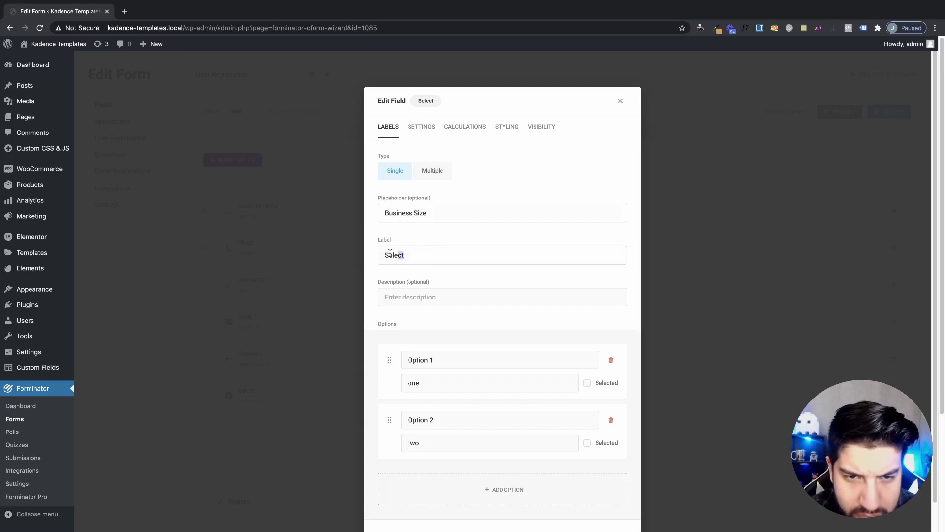
- Copy the placeholder into the label so the field is labelled Business Size
{"action": "left_click_drag", "start_coordinate": [403, 255], "coordinate": [334, 252]}
{"action": "left_click_drag", "start_coordinate": [448, 212], "coordinate": [334, 202]}
{"action": "key", "text": "ctrl+c"}
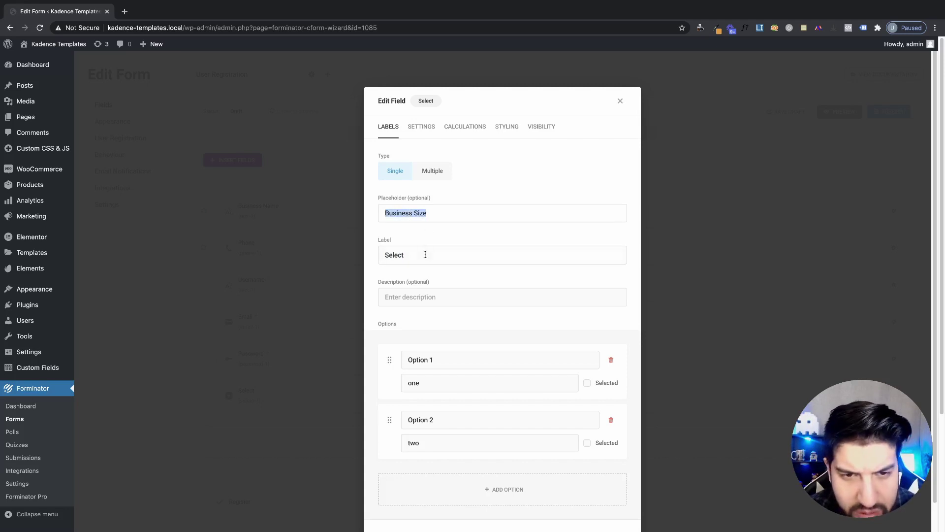
{"action": "left_click_drag", "start_coordinate": [424, 254], "coordinate": [363, 249]}
{"action": "key", "text": "ctrl+v"}
{"action": "scroll", "coordinate": [503, 281], "scroll_direction": "down", "scroll_amount": 1}
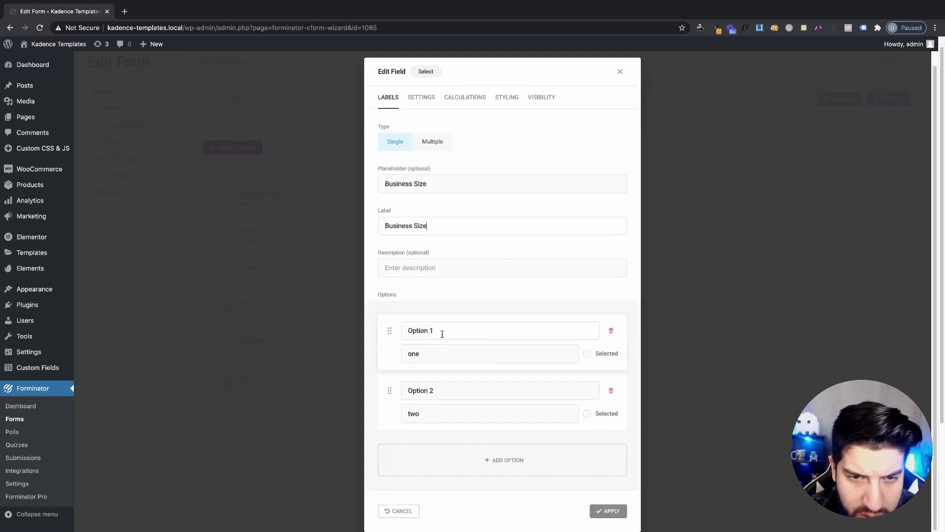
- Rename the dropdown's first option to Between 1-10
{"action": "left_click_drag", "start_coordinate": [447, 331], "coordinate": [418, 253]}
{"action": "left_click", "coordinate": [418, 266]}
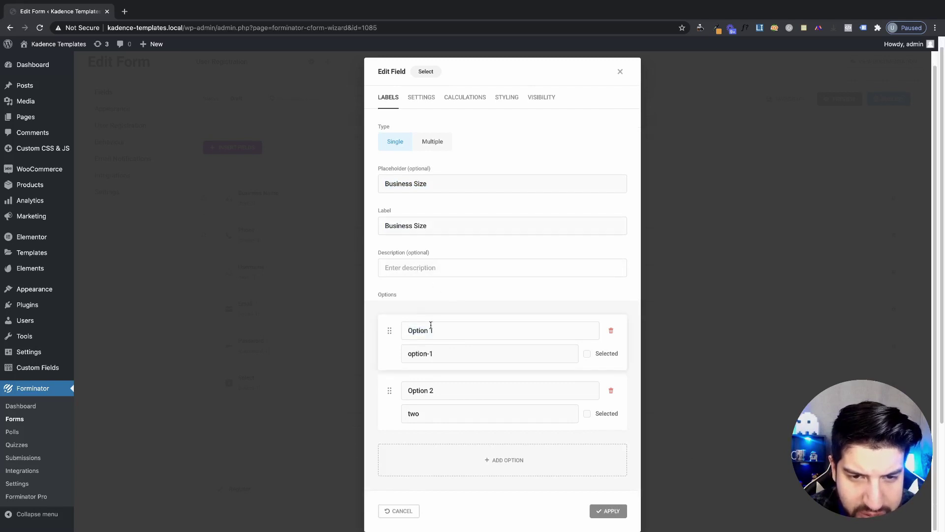
{"action": "triple_click", "coordinate": [450, 334]}
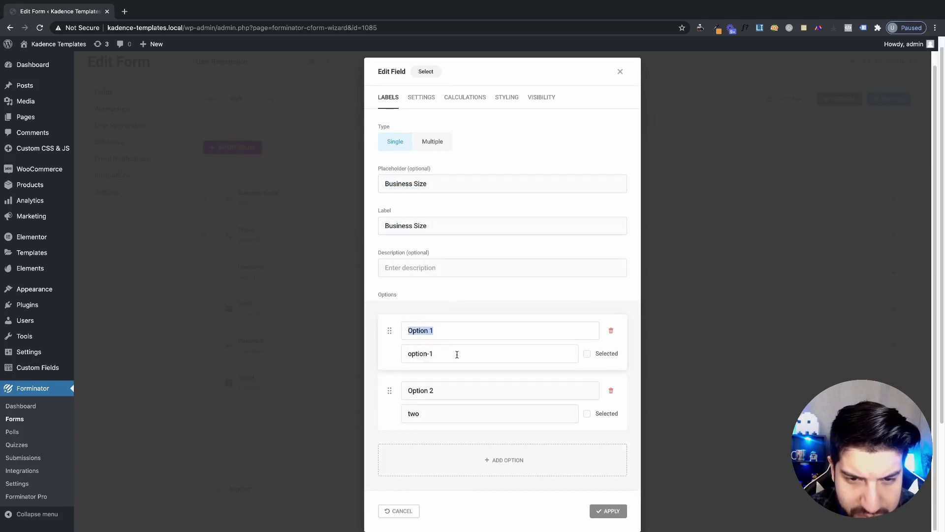
{"action": "triple_click", "coordinate": [430, 353]}
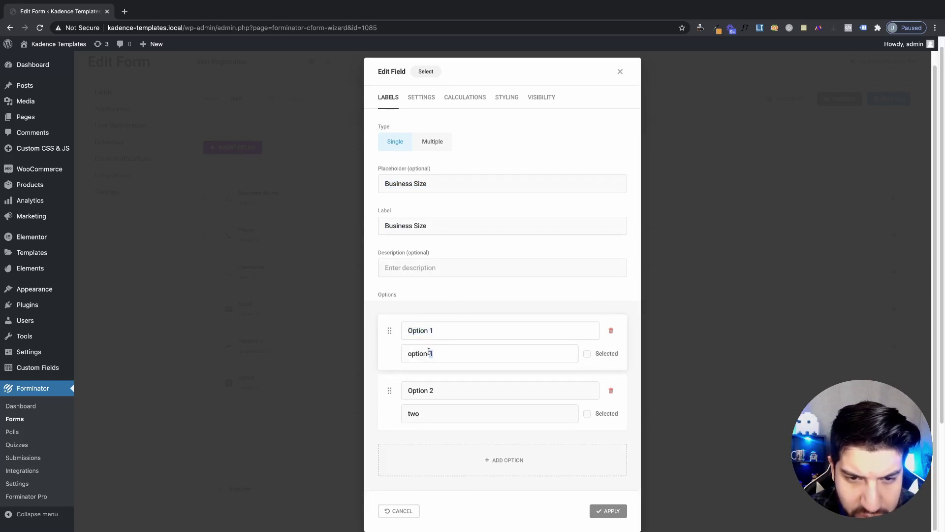
{"action": "double_click", "coordinate": [434, 417]}
{"action": "triple_click", "coordinate": [439, 390]}
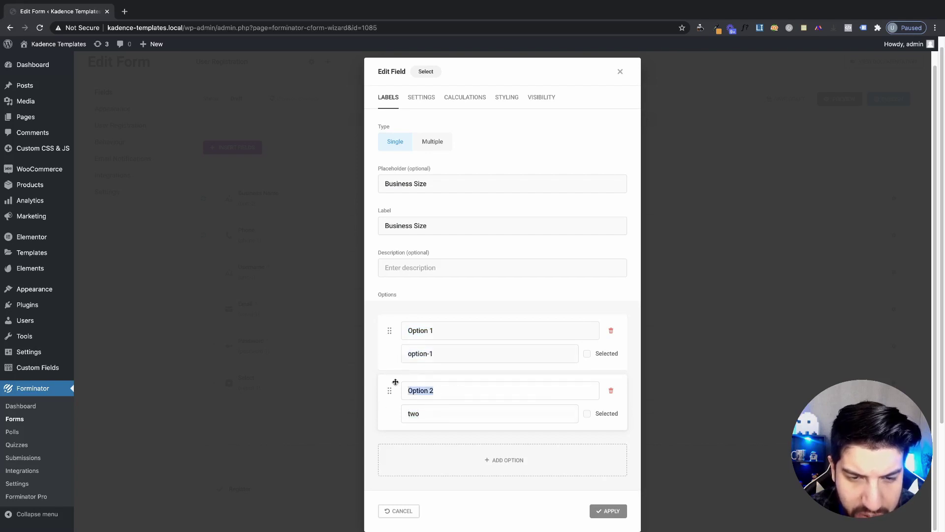
{"action": "triple_click", "coordinate": [403, 323]}
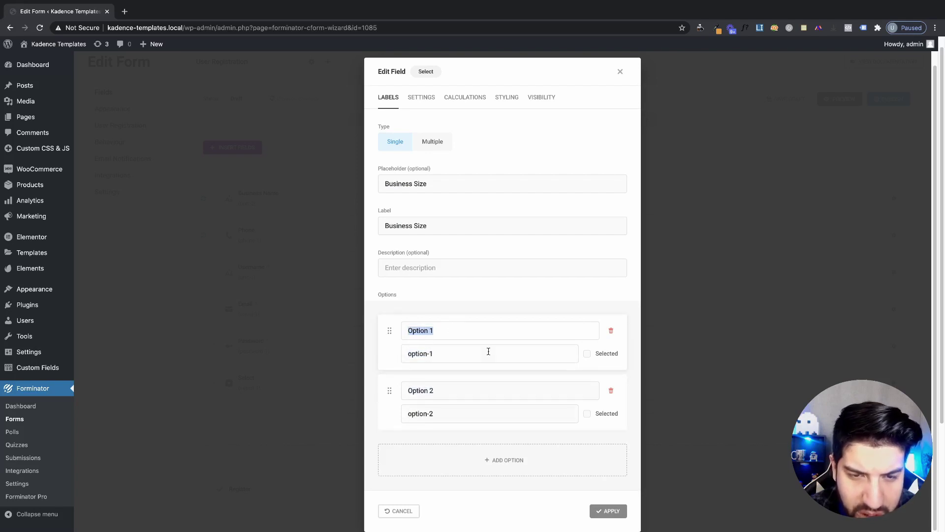
{"action": "key", "text": "BackSpace"}
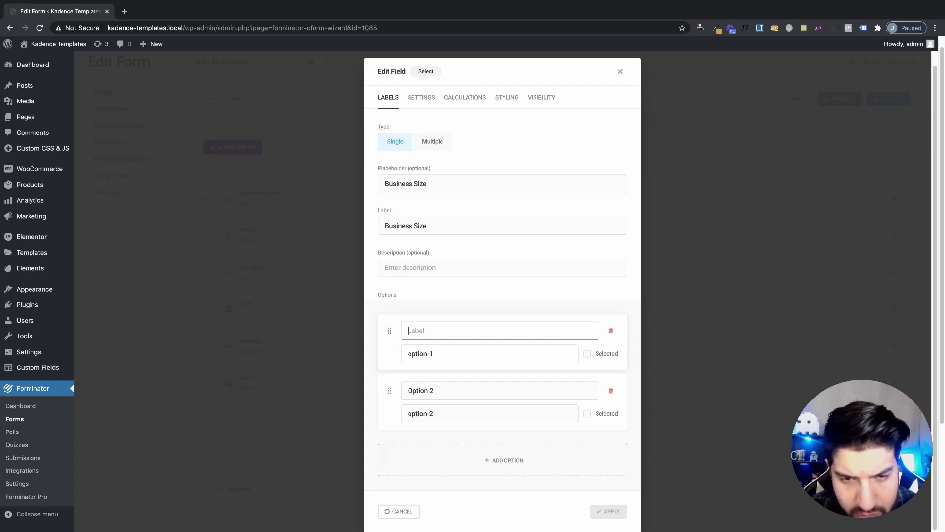
{"action": "type", "text": "B"}
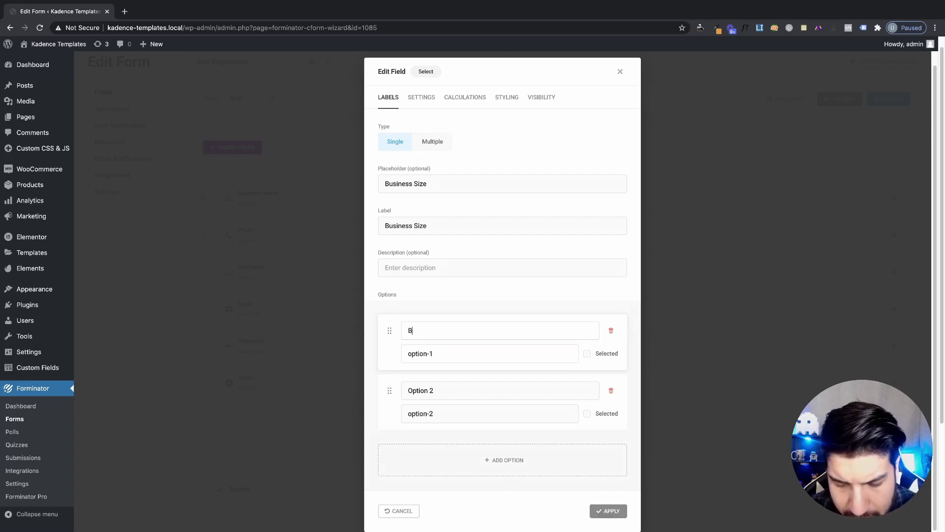
{"action": "type", "text": "etween 10"}
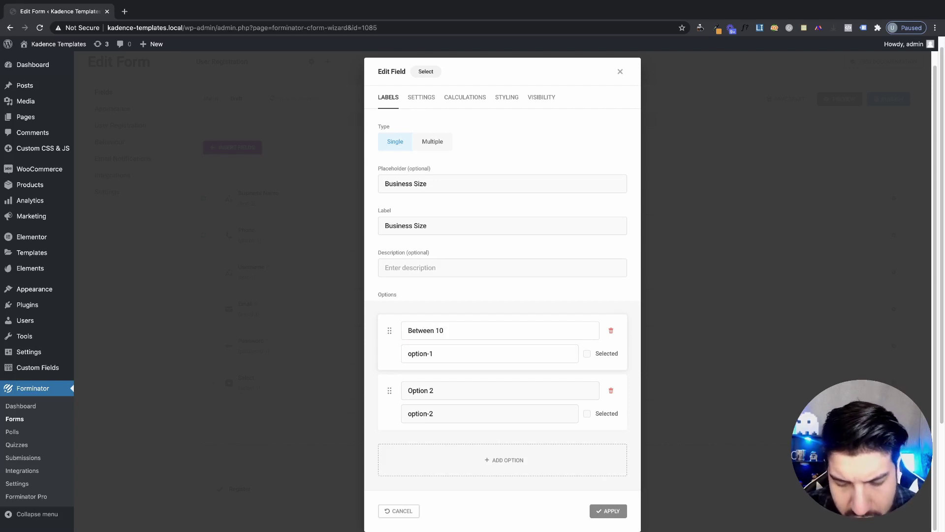
{"action": "type", "text": "1"}
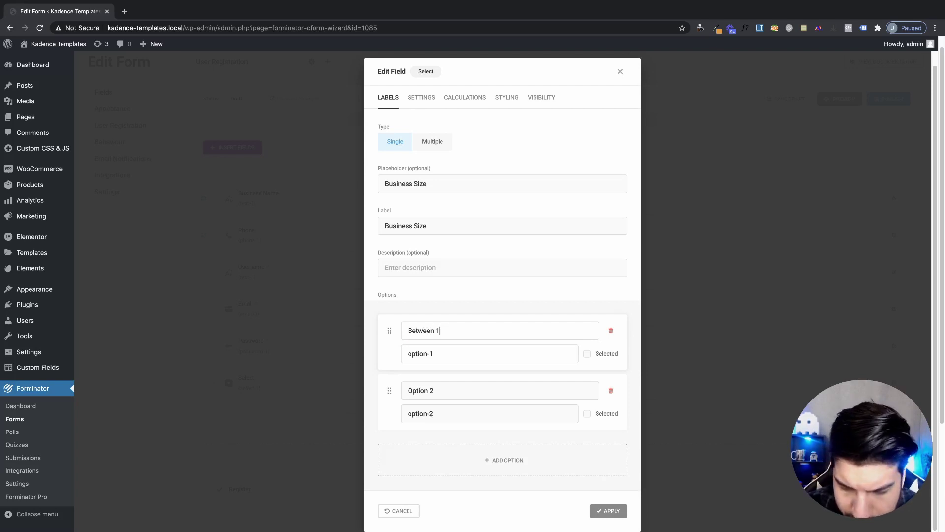
{"action": "type", "text": "010"}
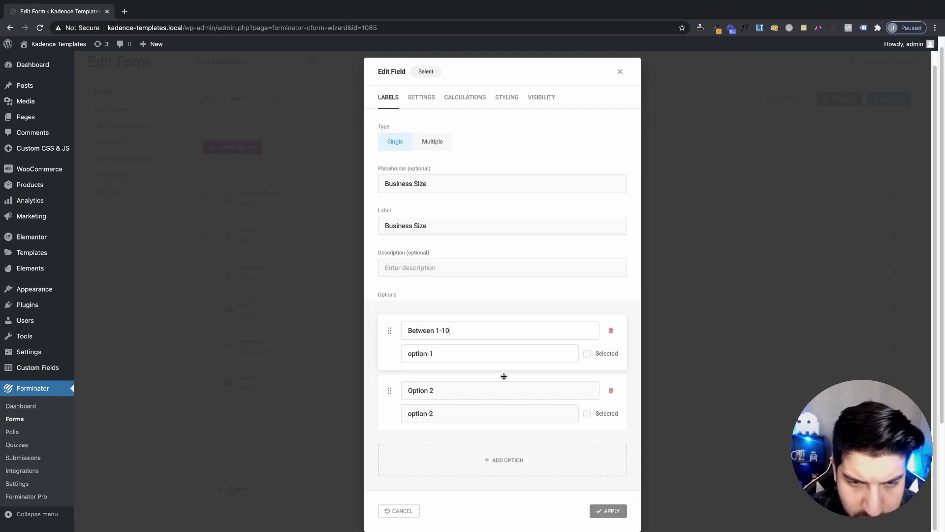
- Rename the second option to Between 10-20 and apply the dropdown settings
{"action": "left_click_drag", "start_coordinate": [464, 332], "coordinate": [380, 321]}
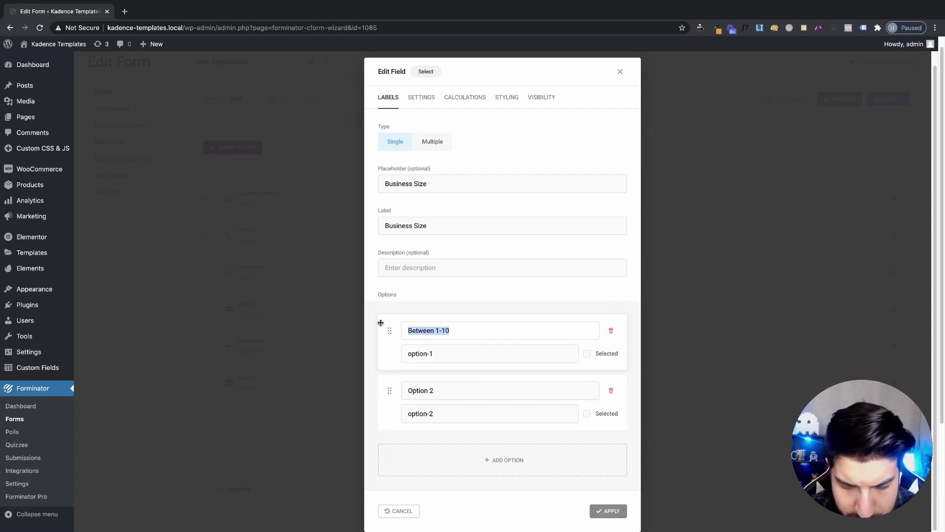
{"action": "left_click", "coordinate": [425, 358]}
{"action": "key", "text": "ctrl+a"}
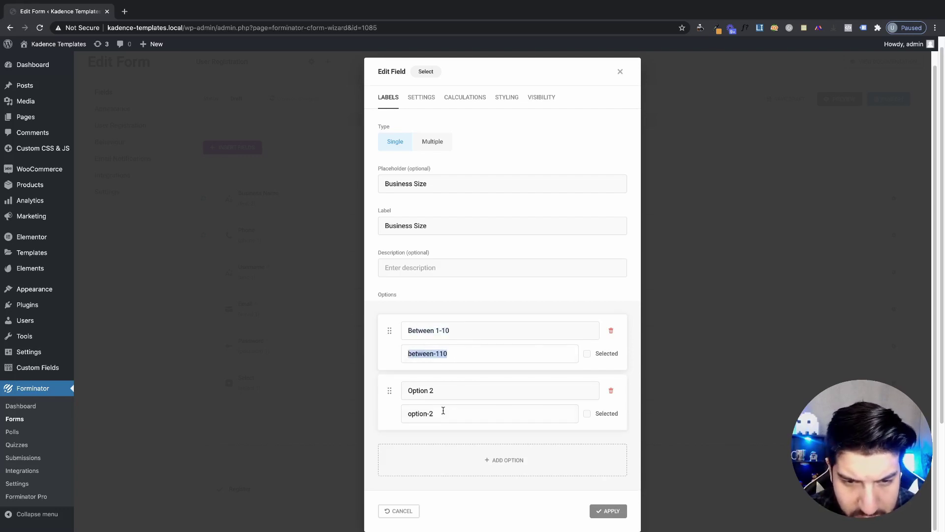
{"action": "left_click_drag", "start_coordinate": [438, 391], "coordinate": [339, 380]}
{"action": "key", "text": "BackSpace"}
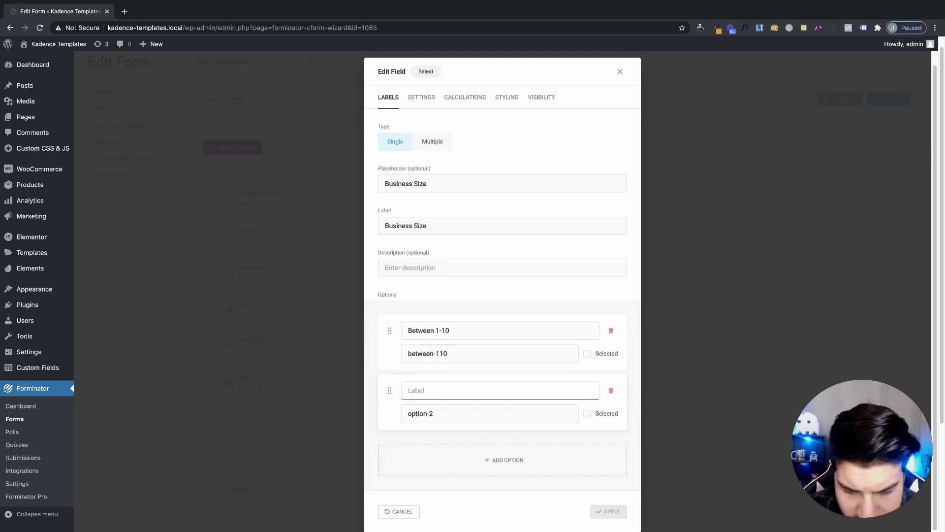
{"action": "type", "text": "Be"}
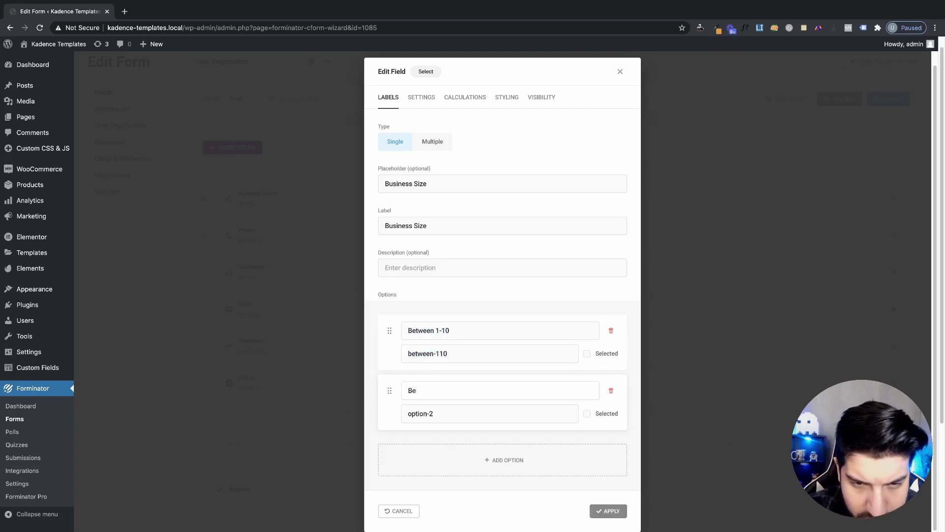
{"action": "type", "text": "tween"}
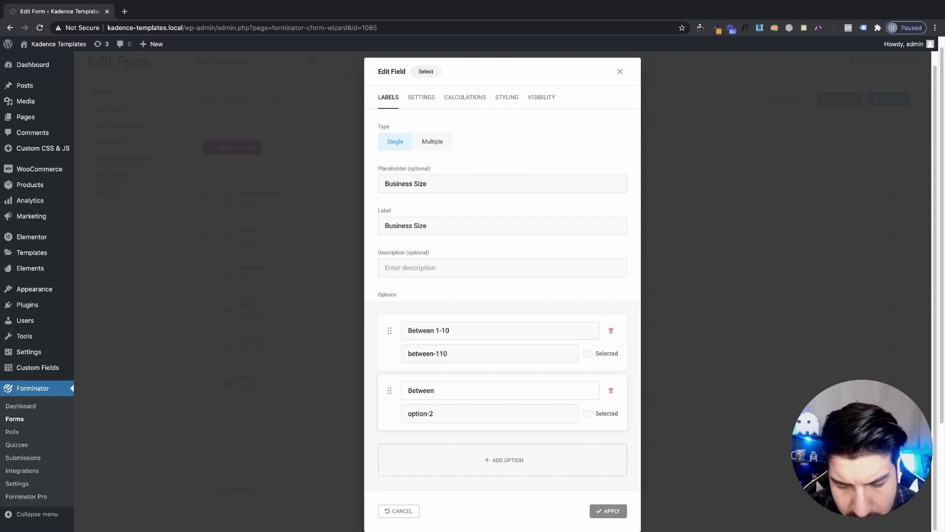
{"action": "type", "text": " 10-"}
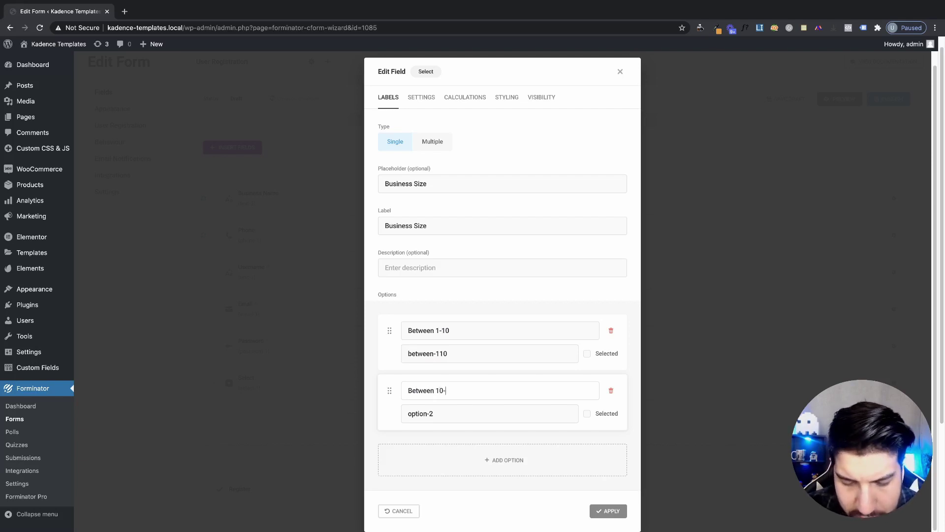
{"action": "type", "text": "20"}
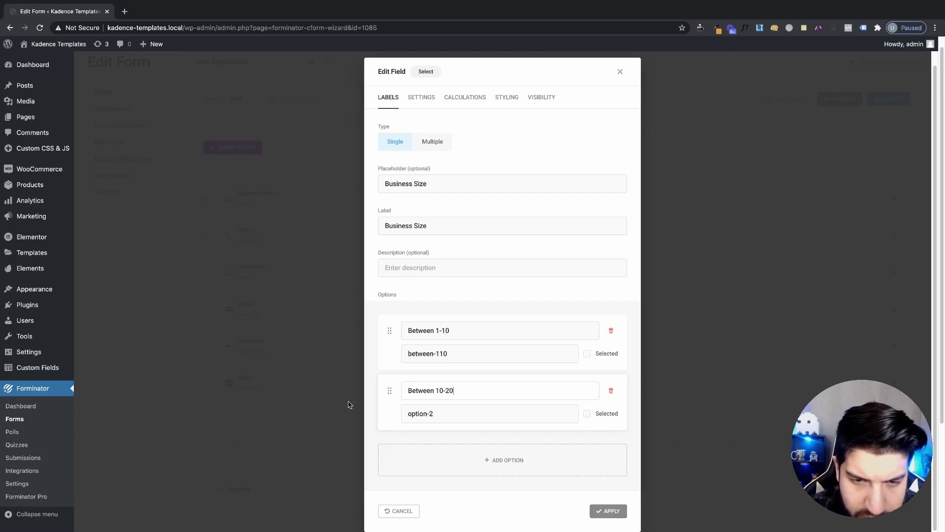
{"action": "left_click", "coordinate": [395, 446]}
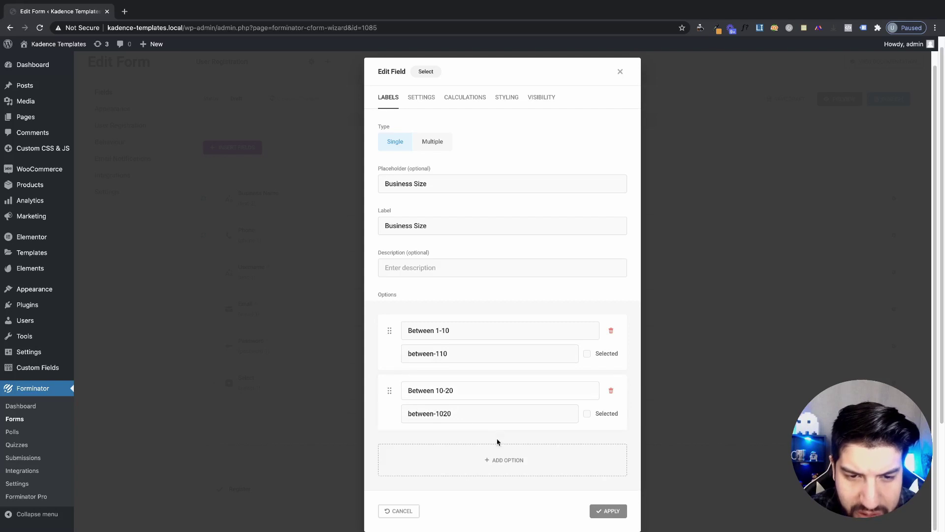
{"action": "scroll", "coordinate": [447, 433], "scroll_direction": "down", "scroll_amount": 1}
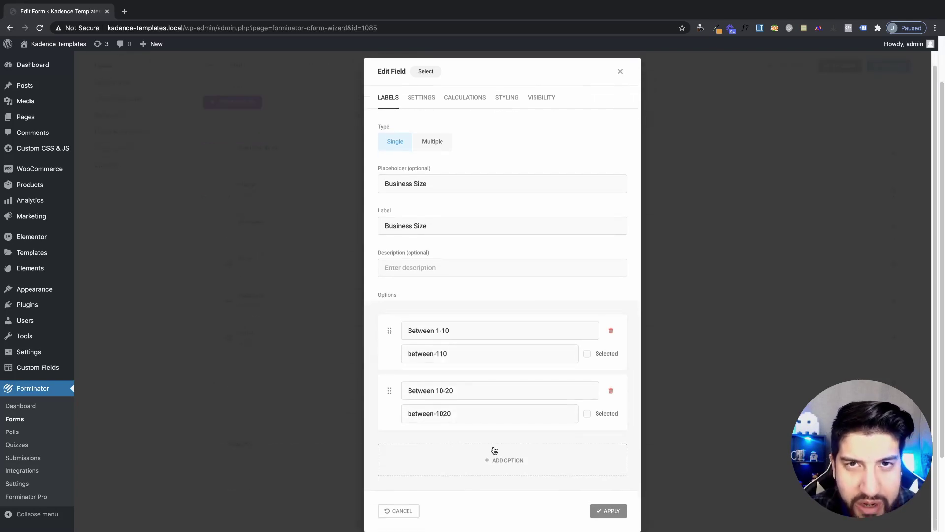
{"action": "scroll", "coordinate": [489, 430], "scroll_direction": "down", "scroll_amount": 1}
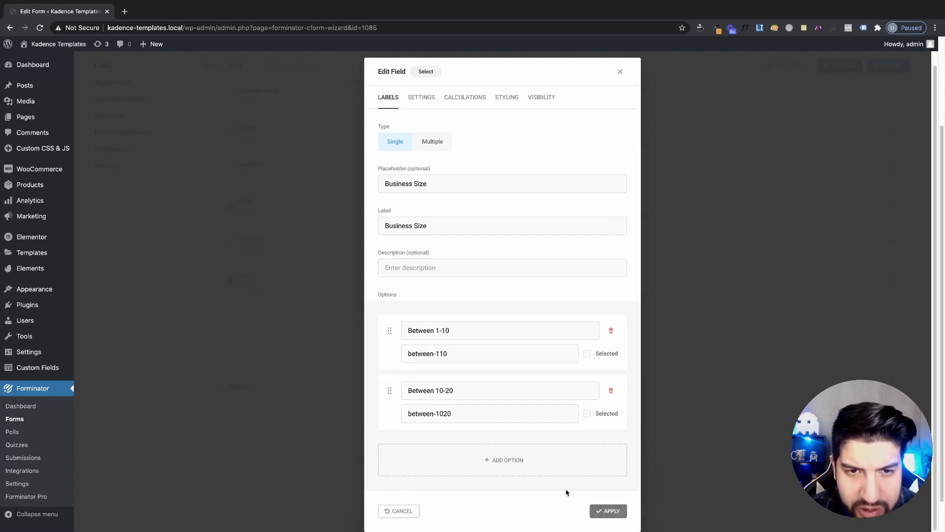
{"action": "left_click", "coordinate": [602, 512]}
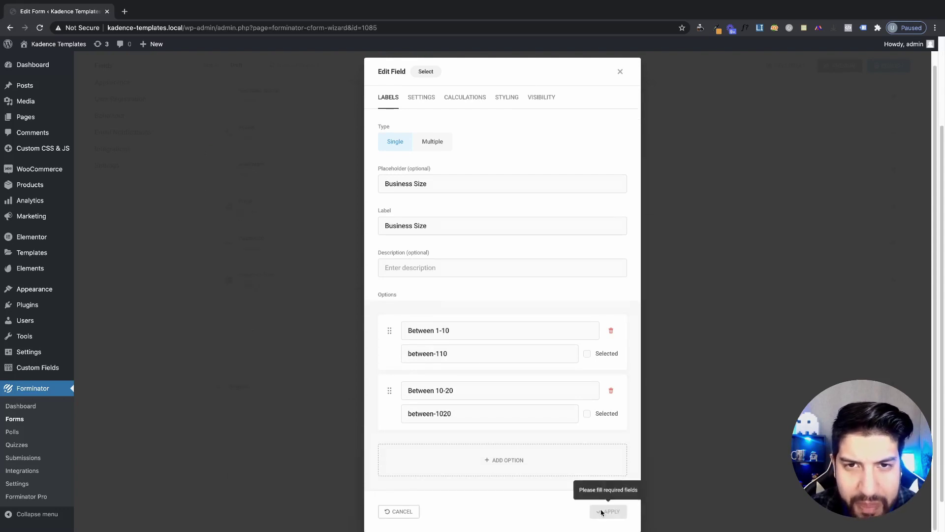
- Move Business Size directly under Business Name and publish the form
{"action": "scroll", "coordinate": [334, 357], "scroll_direction": "up", "scroll_amount": 2}
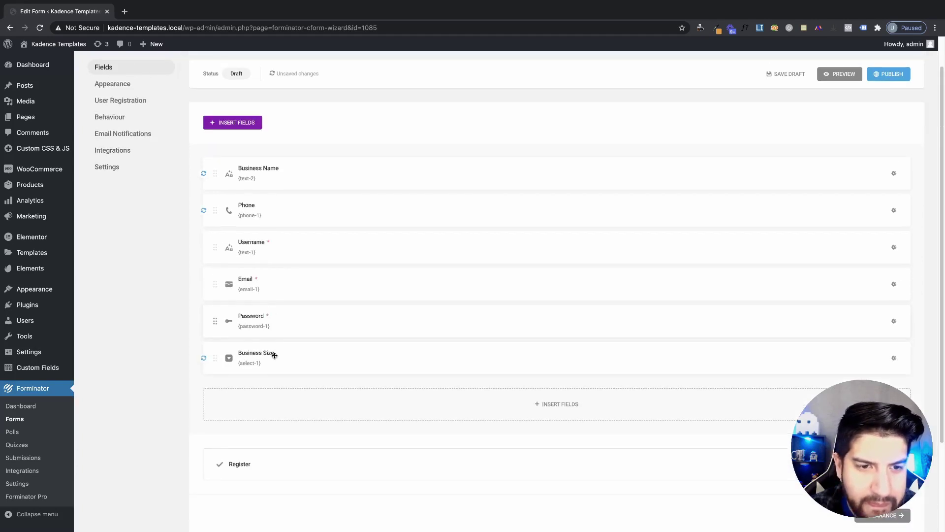
{"action": "left_click_drag", "start_coordinate": [223, 361], "coordinate": [230, 202]}
{"action": "scroll", "coordinate": [448, 271], "scroll_direction": "up", "scroll_amount": 2}
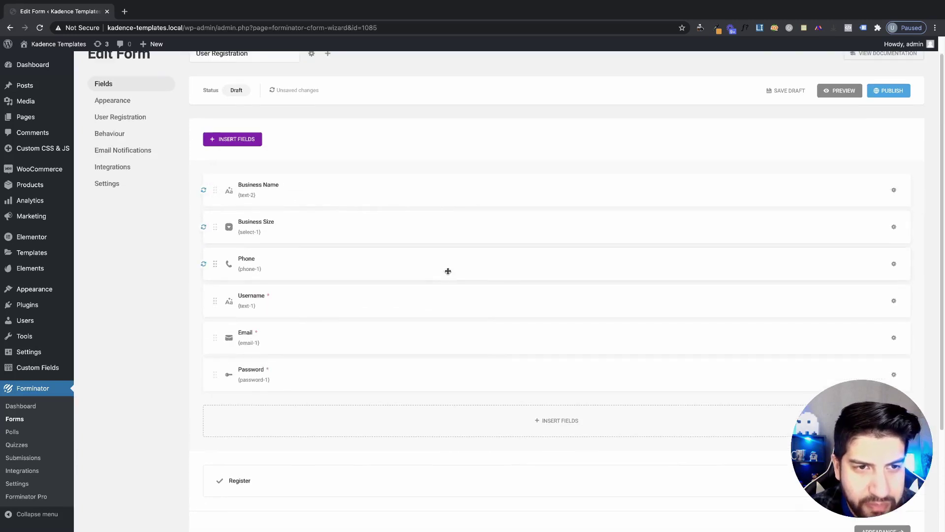
{"action": "left_click", "coordinate": [892, 113]}
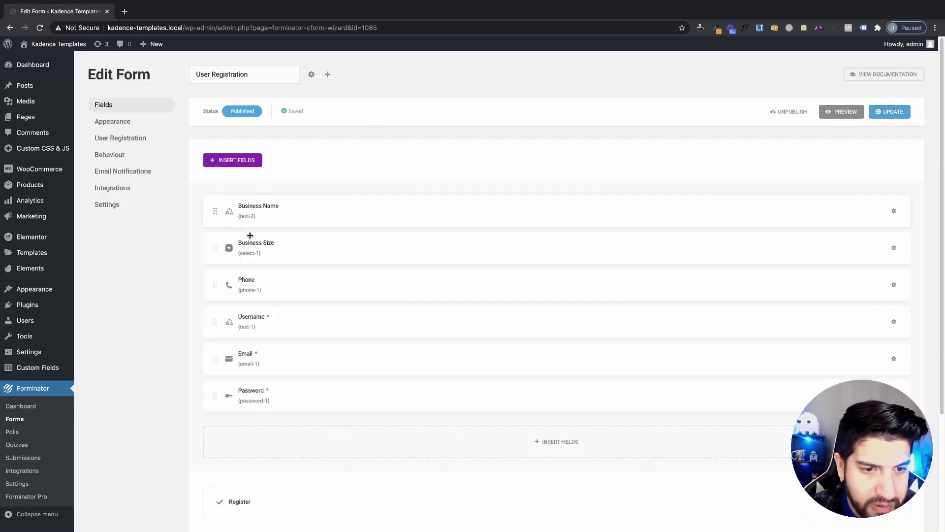
- Open the registration form's Appearance settings
{"action": "scroll", "coordinate": [565, 336], "scroll_direction": "down", "scroll_amount": 3}
{"action": "scroll", "coordinate": [591, 340], "scroll_direction": "up", "scroll_amount": 3}
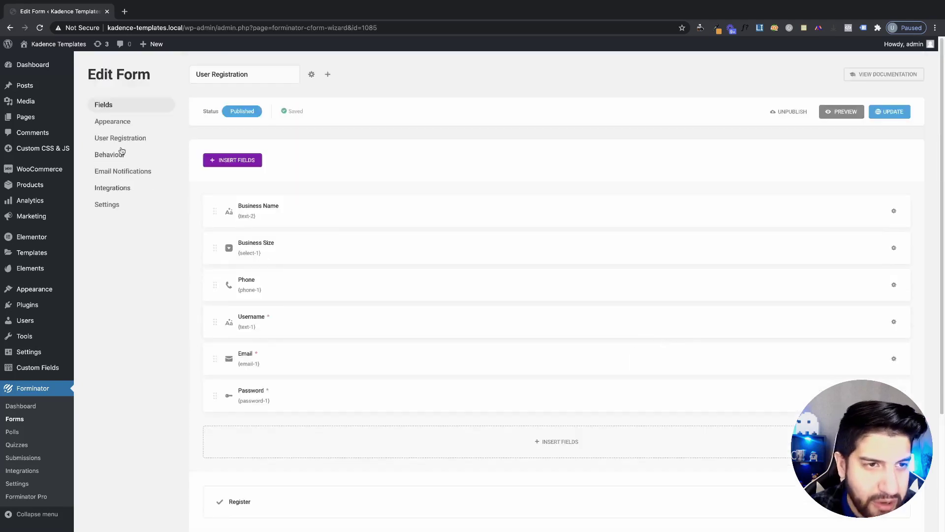
{"action": "left_click", "coordinate": [126, 123]}
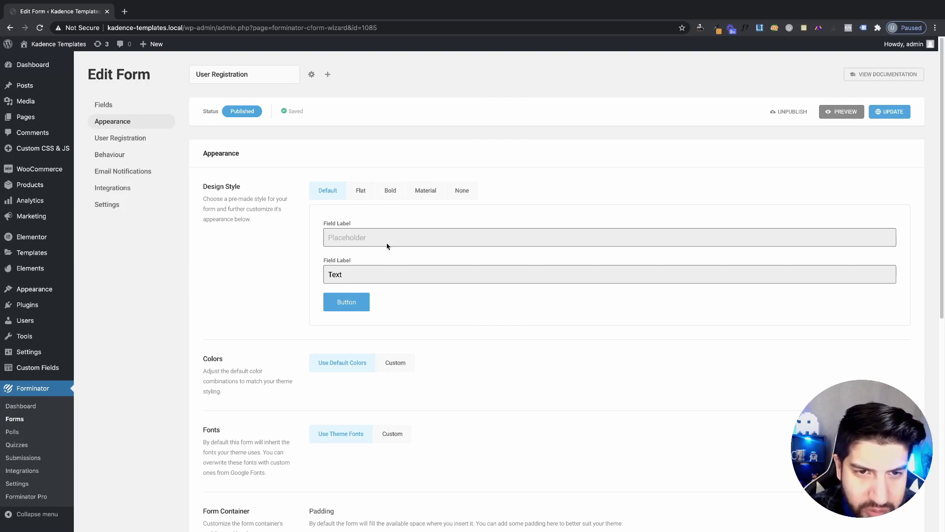
- Try the Flat and Bold design styles, settling on Material
{"action": "left_click", "coordinate": [372, 195]}
{"action": "left_click", "coordinate": [412, 193]}
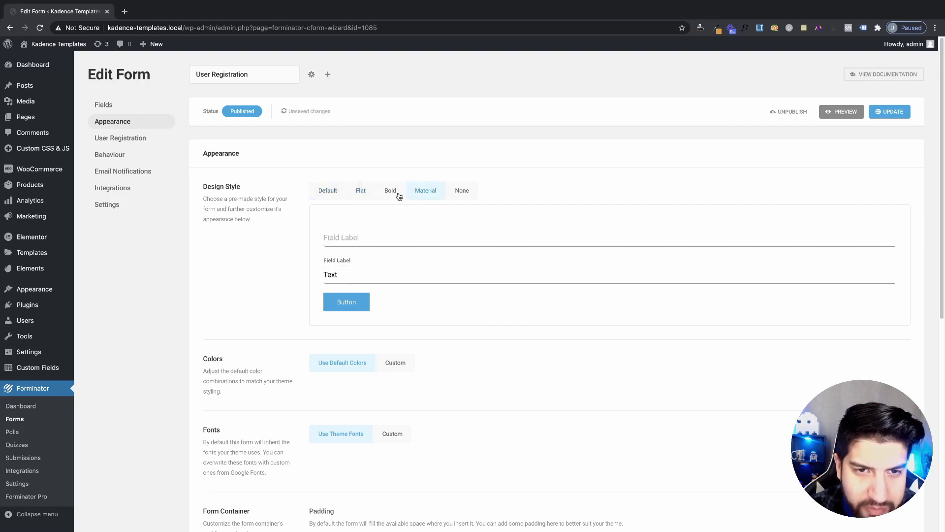
{"action": "left_click", "coordinate": [394, 191]}
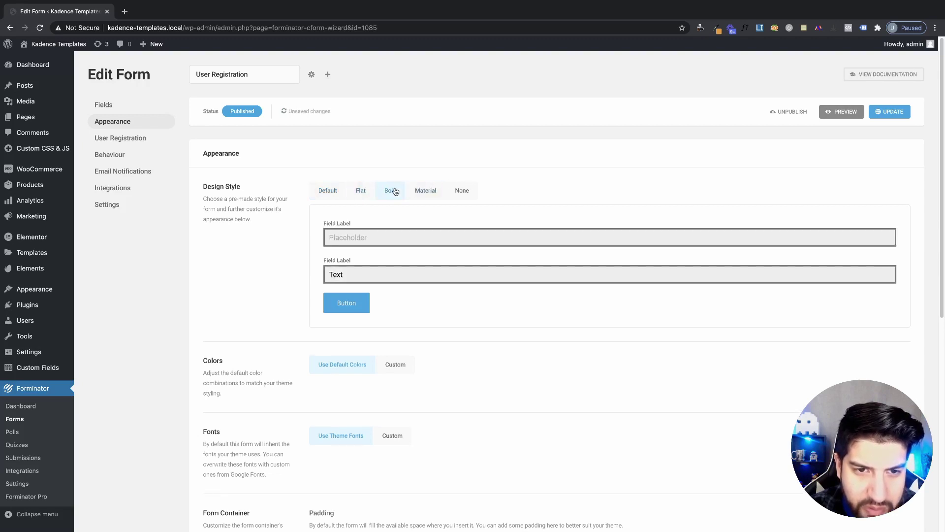
{"action": "left_click", "coordinate": [420, 192]}
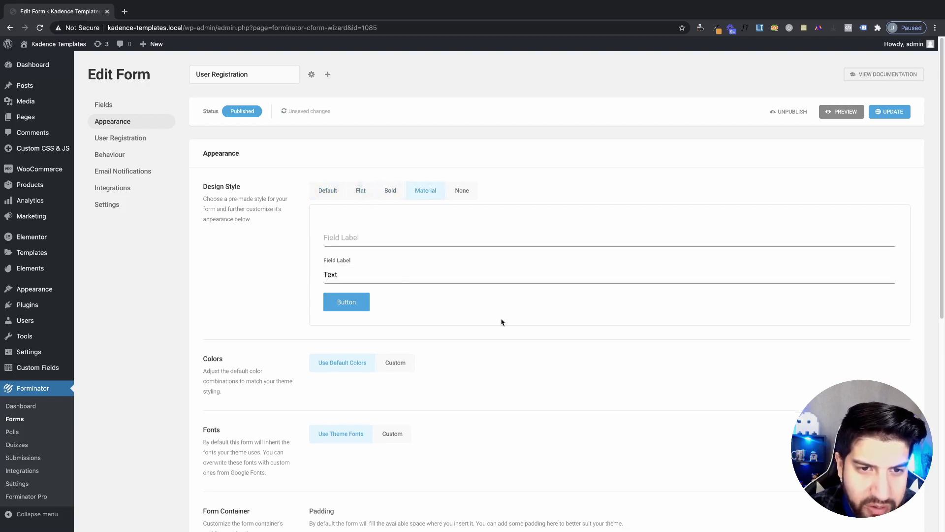
- Switch colours to Custom and expand the Submit Button and Dropdown List colour settings
{"action": "scroll", "coordinate": [521, 358], "scroll_direction": "down", "scroll_amount": 3}
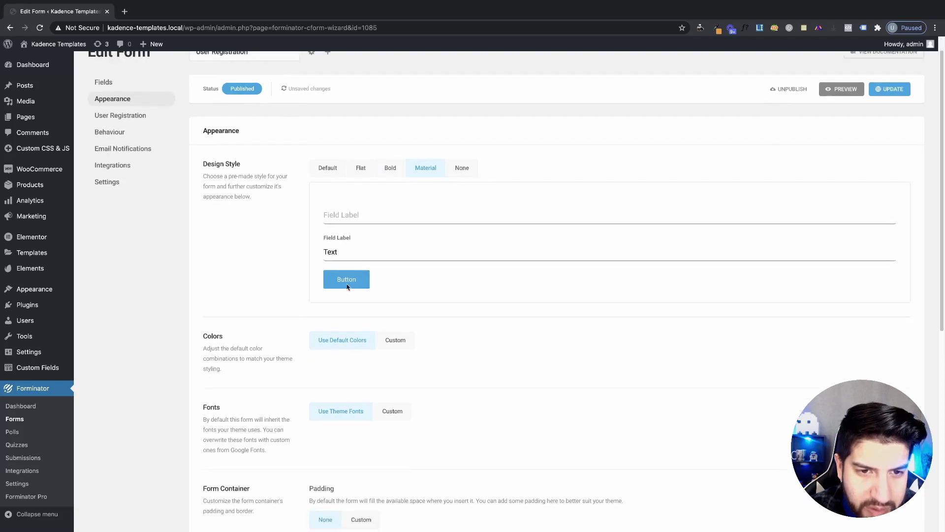
{"action": "scroll", "coordinate": [493, 343], "scroll_direction": "down", "scroll_amount": 2}
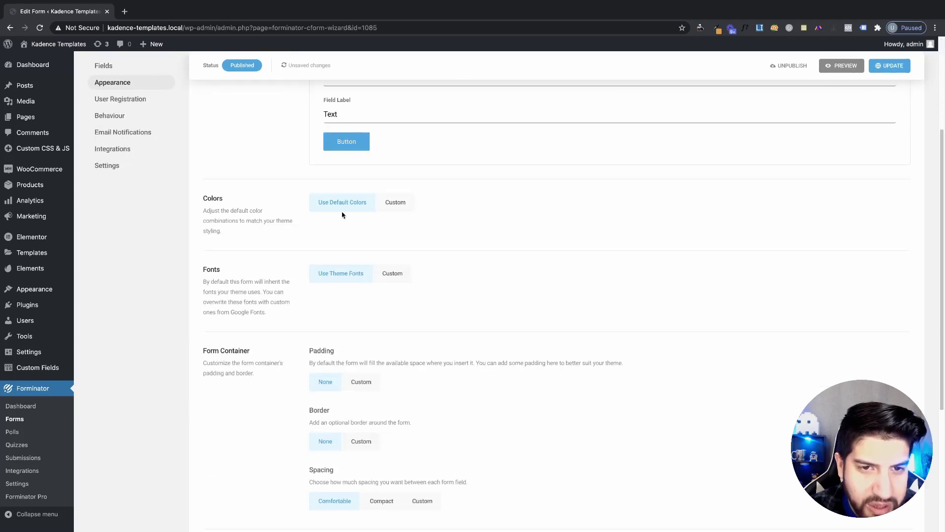
{"action": "left_click", "coordinate": [405, 208]}
{"action": "scroll", "coordinate": [384, 251], "scroll_direction": "down", "scroll_amount": 1}
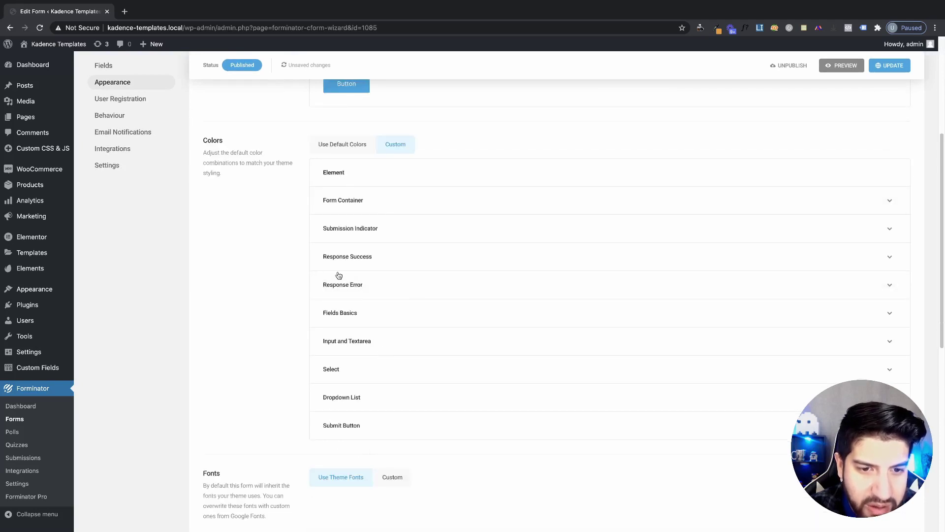
{"action": "left_click", "coordinate": [347, 425]}
{"action": "scroll", "coordinate": [350, 424], "scroll_direction": "down", "scroll_amount": 1}
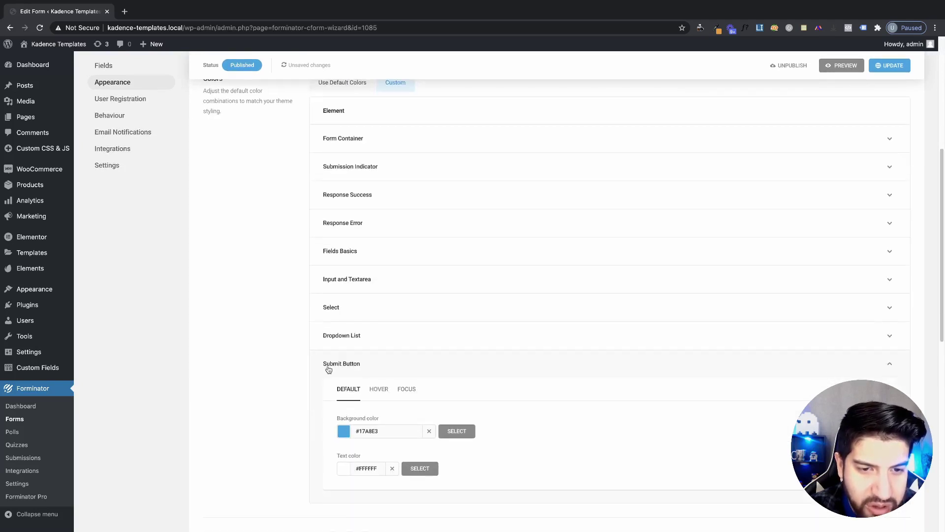
{"action": "left_click", "coordinate": [348, 339]}
{"action": "scroll", "coordinate": [392, 396], "scroll_direction": "down", "scroll_amount": 1}
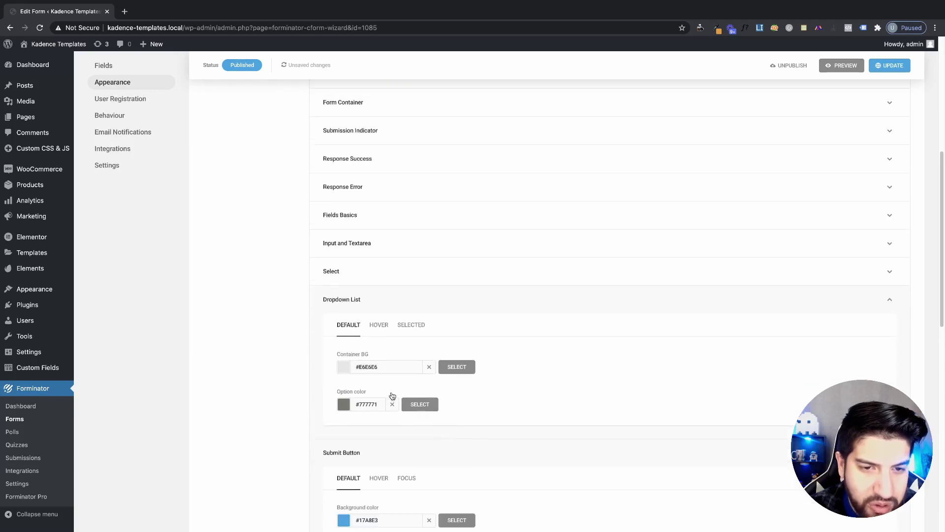
{"action": "scroll", "coordinate": [393, 396], "scroll_direction": "down", "scroll_amount": 5}
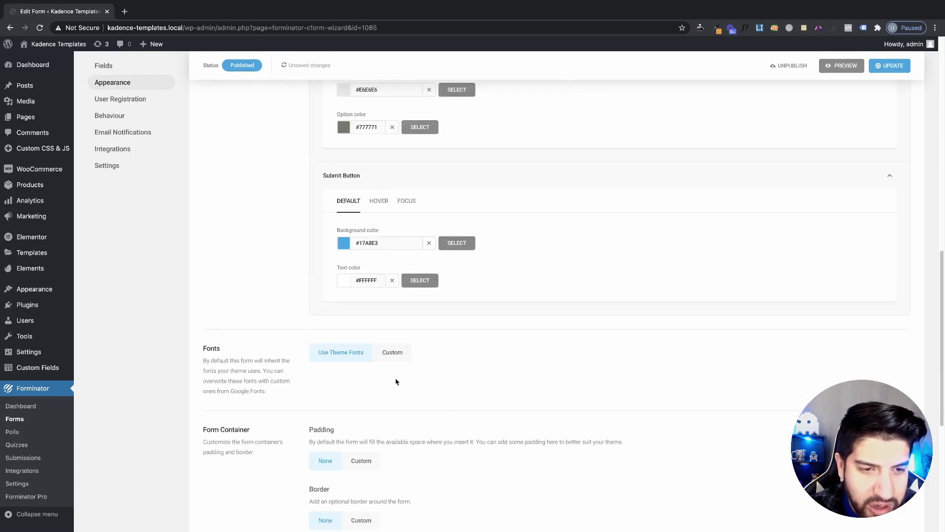
{"action": "scroll", "coordinate": [396, 382], "scroll_direction": "down", "scroll_amount": 1}
- Toggle fonts to Custom, revert to Use Theme Fonts, and save the form
{"action": "left_click", "coordinate": [390, 293]}
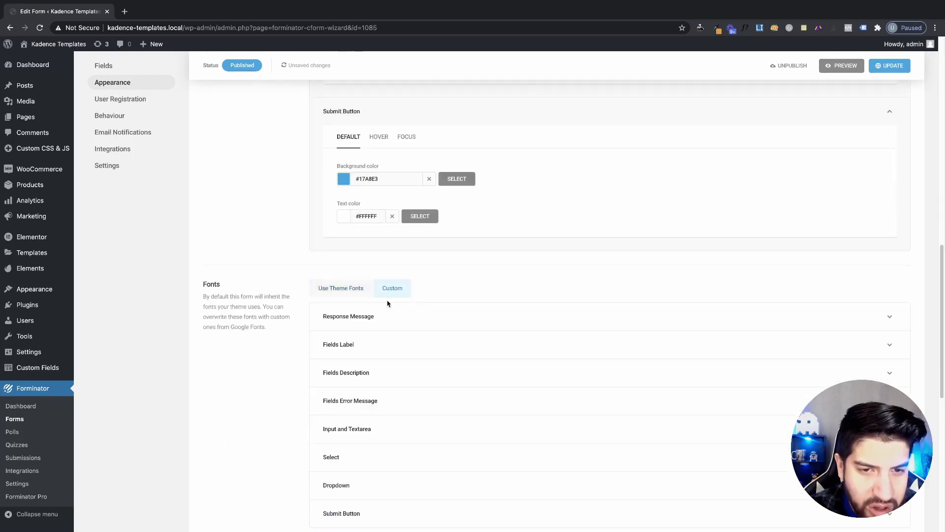
{"action": "scroll", "coordinate": [389, 306], "scroll_direction": "down", "scroll_amount": 1}
{"action": "left_click", "coordinate": [363, 275]}
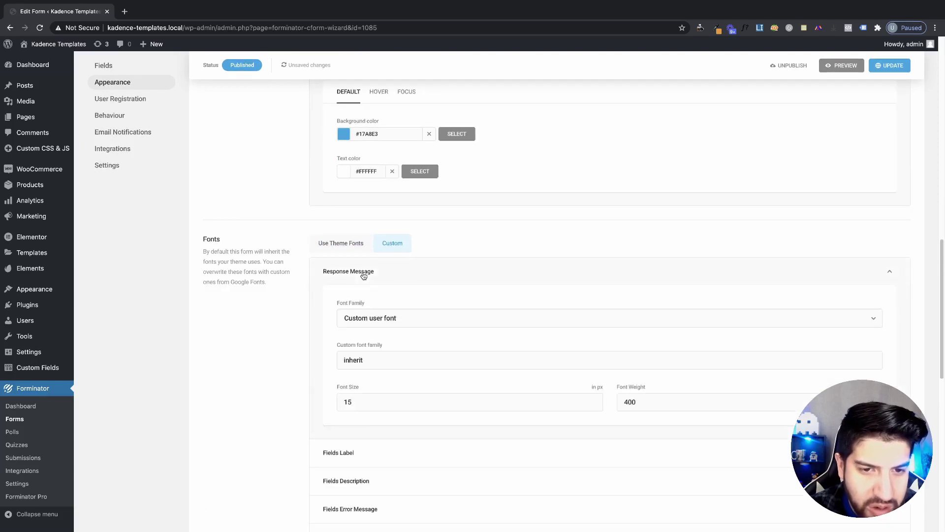
{"action": "left_click", "coordinate": [364, 275]}
{"action": "left_click", "coordinate": [362, 245]}
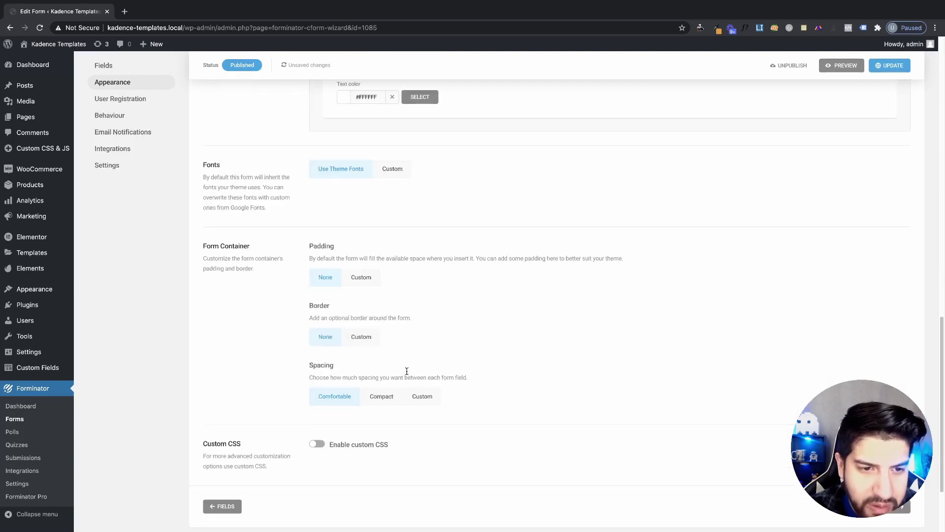
{"action": "scroll", "coordinate": [408, 374], "scroll_direction": "down", "scroll_amount": 1}
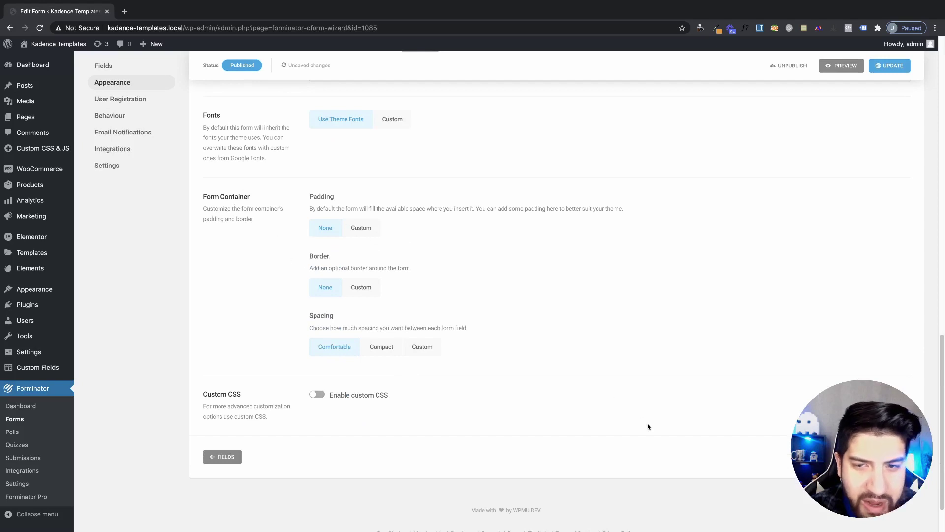
{"action": "scroll", "coordinate": [647, 426], "scroll_direction": "up", "scroll_amount": 7}
{"action": "scroll", "coordinate": [450, 351], "scroll_direction": "up", "scroll_amount": 9}
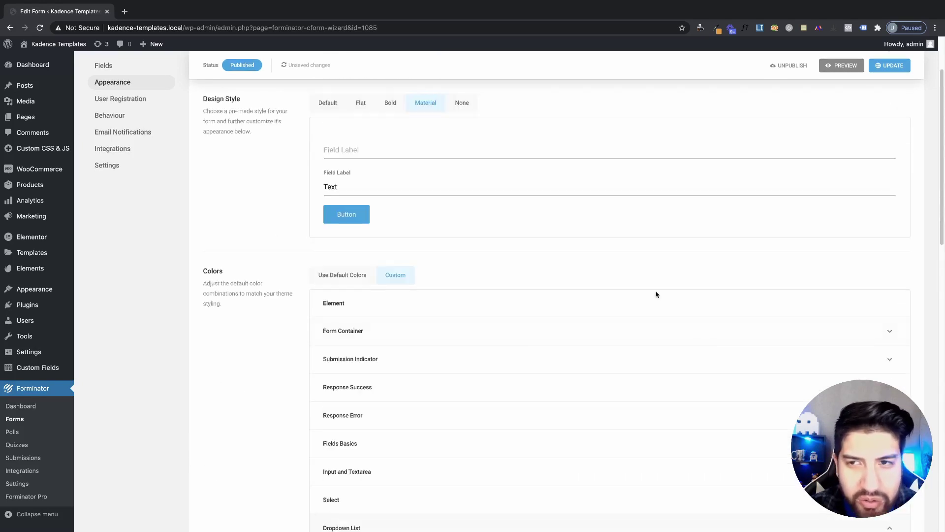
{"action": "left_click", "coordinate": [893, 117]}
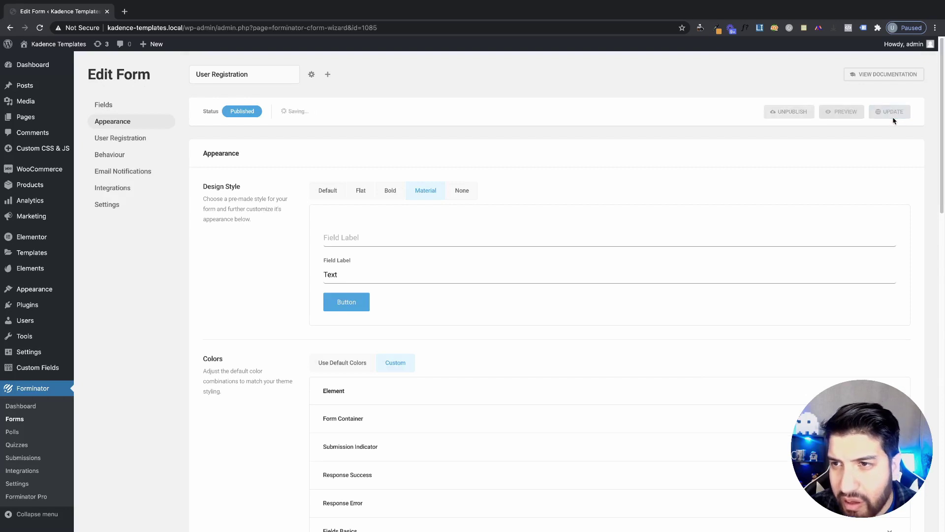
- Open the form's User Registration settings and enable Custom User Meta
{"action": "left_click", "coordinate": [113, 139]}
{"action": "scroll", "coordinate": [544, 267], "scroll_direction": "down", "scroll_amount": 3}
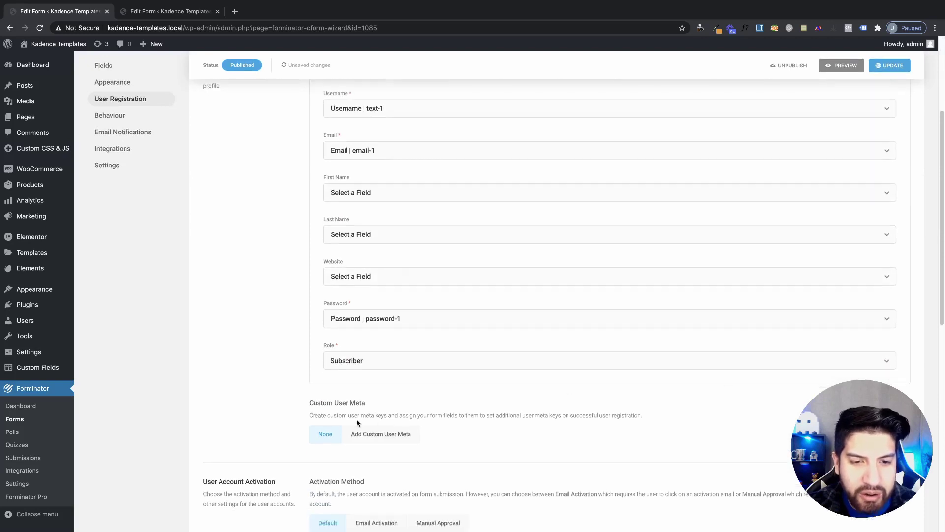
{"action": "scroll", "coordinate": [466, 416], "scroll_direction": "down", "scroll_amount": 1}
{"action": "scroll", "coordinate": [477, 417], "scroll_direction": "down", "scroll_amount": 1}
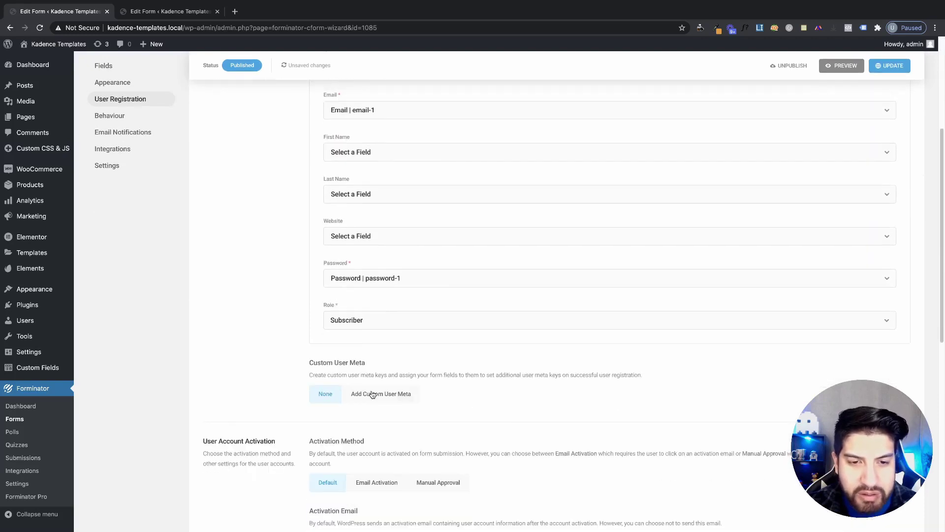
{"action": "left_click", "coordinate": [391, 400]}
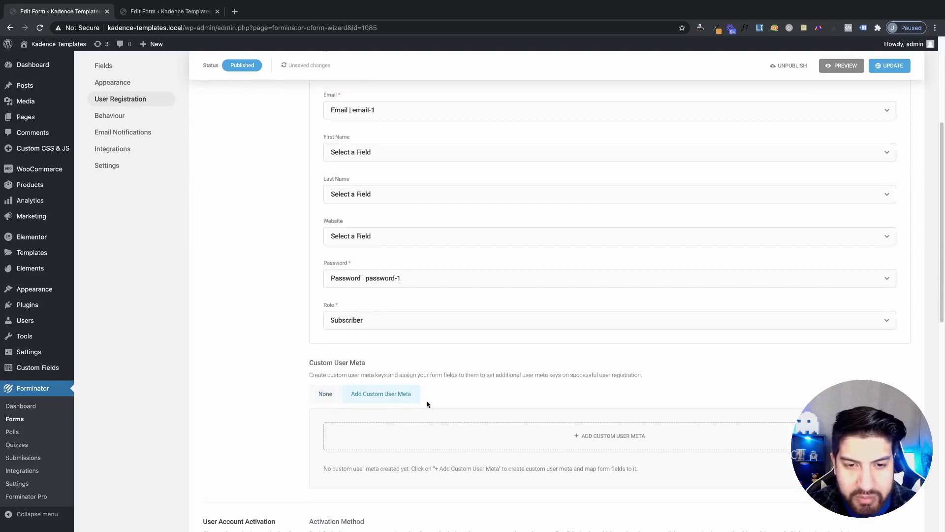
{"action": "scroll", "coordinate": [515, 402], "scroll_direction": "down", "scroll_amount": 2}
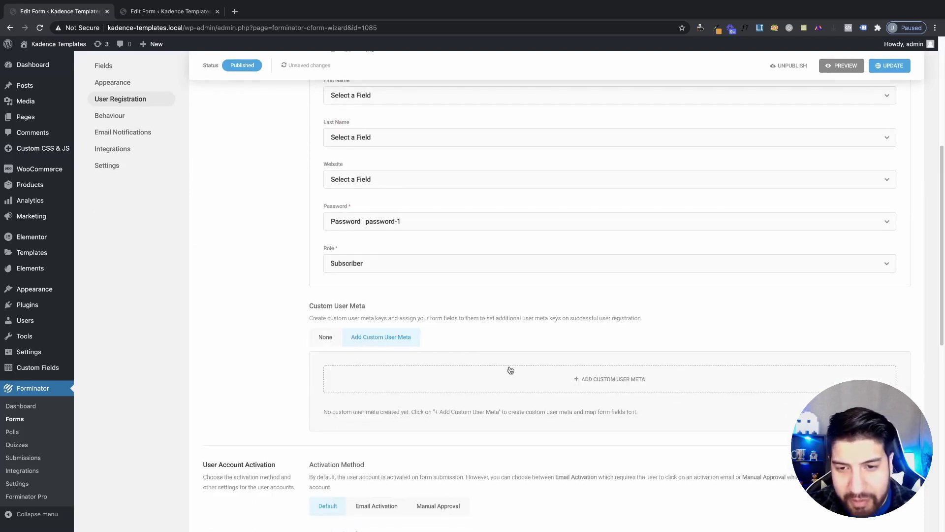
- Add a first meta entry storing the Business Name field under key text-2
{"action": "left_click", "coordinate": [632, 384]}
{"action": "scroll", "coordinate": [688, 395], "scroll_direction": "down", "scroll_amount": 2}
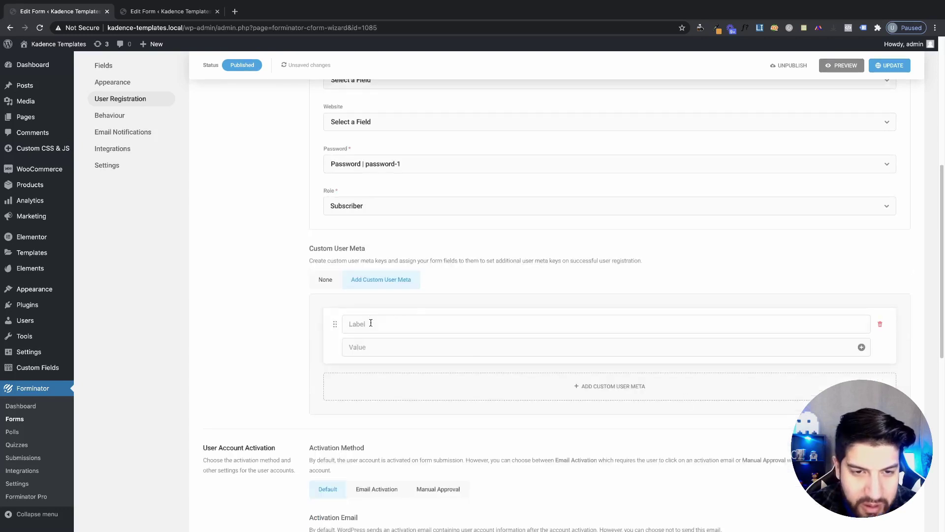
{"action": "left_click", "coordinate": [402, 326]}
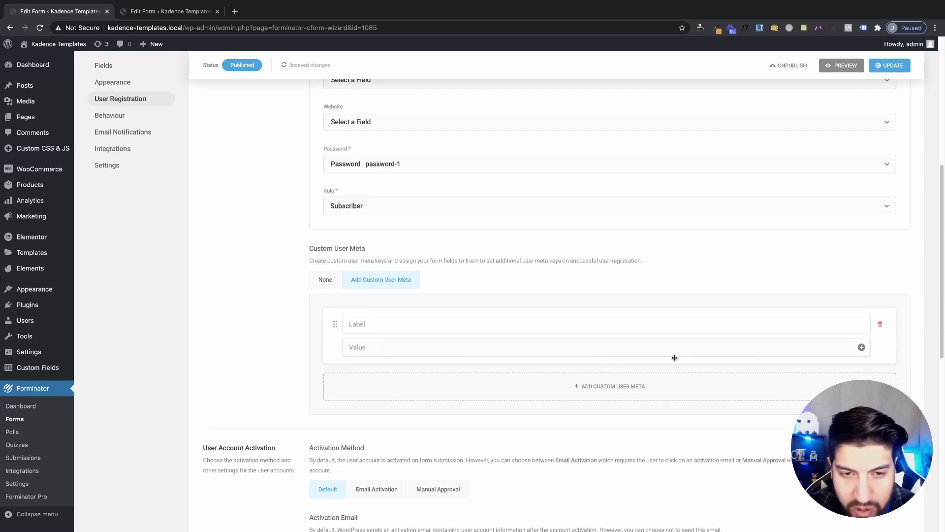
{"action": "left_click", "coordinate": [862, 347]}
{"action": "left_click", "coordinate": [776, 370]}
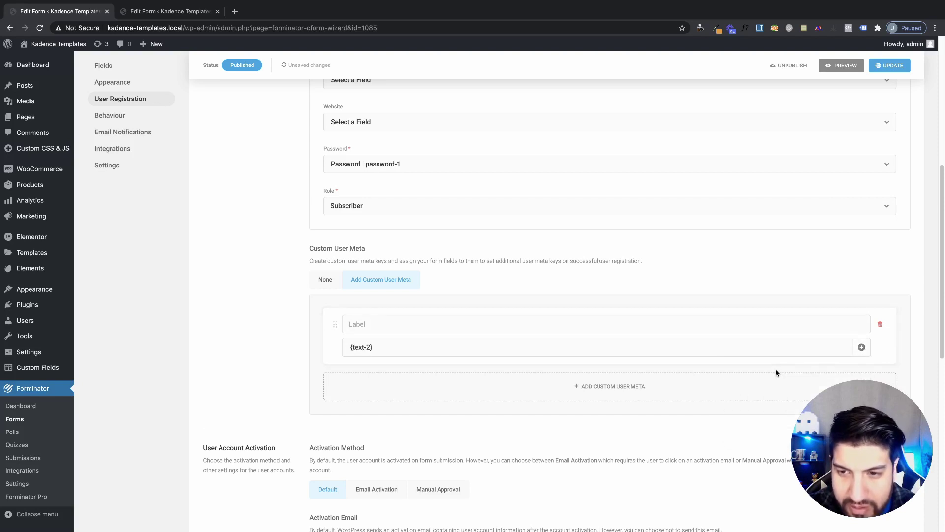
{"action": "left_click", "coordinate": [862, 349]}
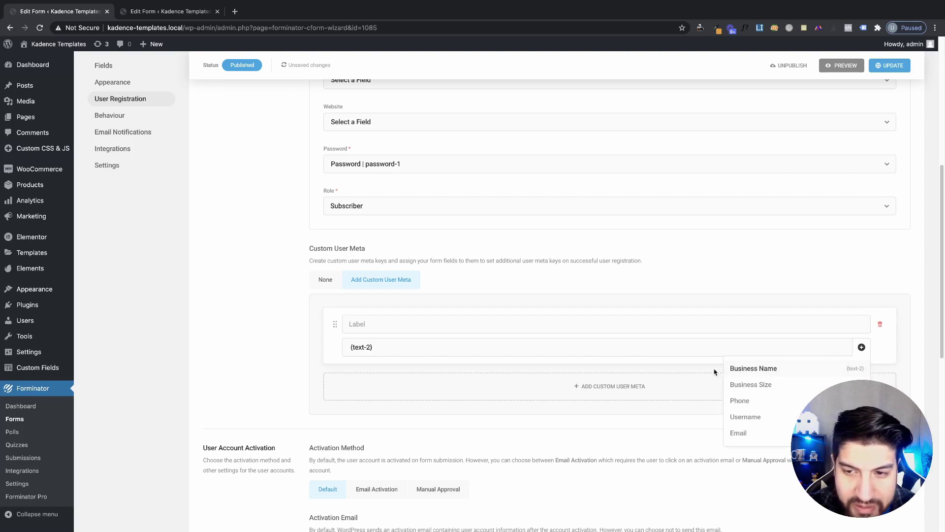
{"action": "left_click", "coordinate": [431, 327]}
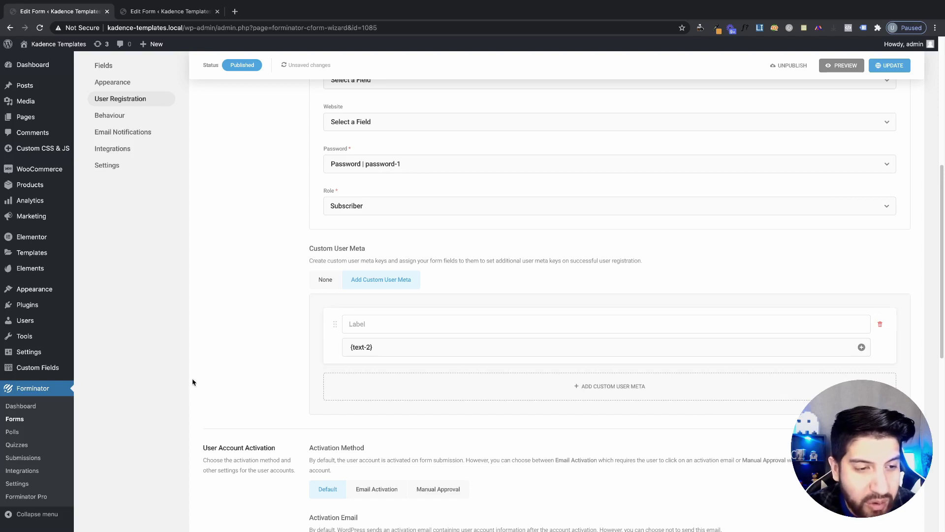
{"action": "scroll", "coordinate": [194, 382], "scroll_direction": "down", "scroll_amount": 2}
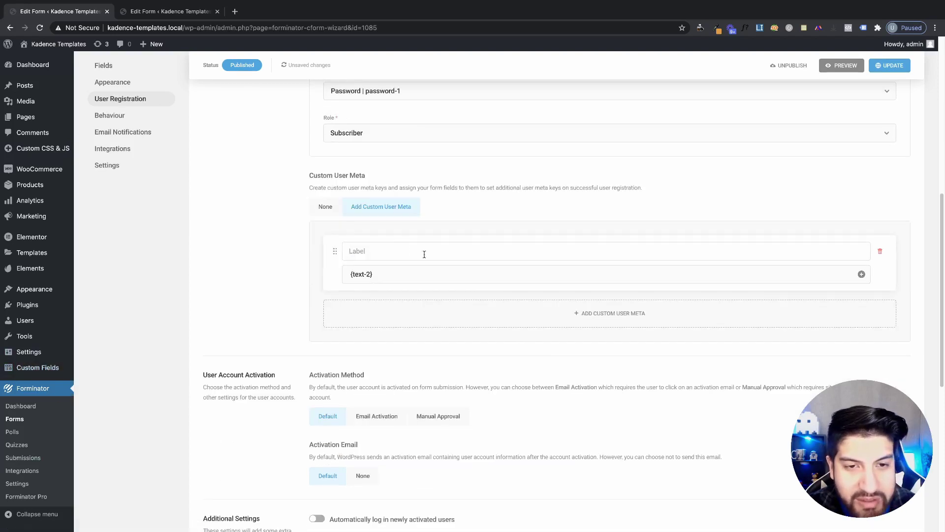
{"action": "scroll", "coordinate": [557, 299], "scroll_direction": "up", "scroll_amount": 2}
{"action": "scroll", "coordinate": [515, 360], "scroll_direction": "up", "scroll_amount": 1}
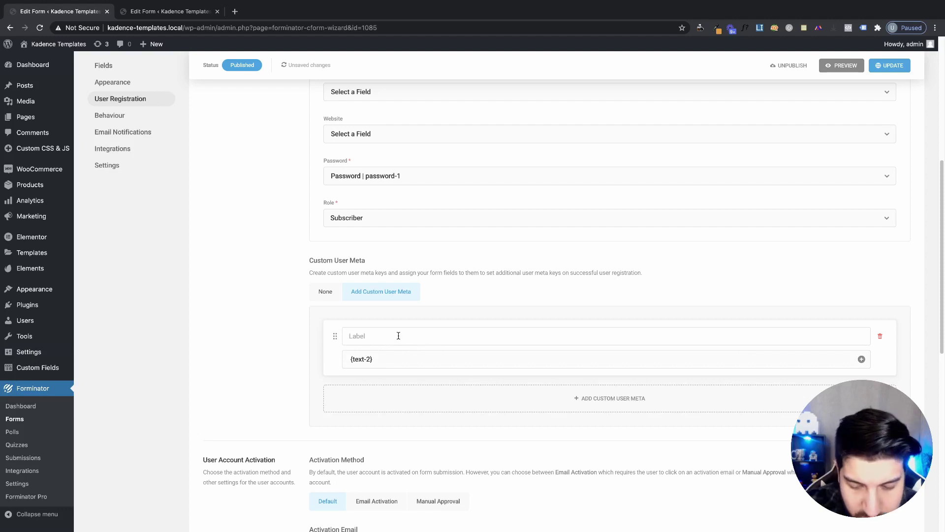
{"action": "type", "text": "text"}
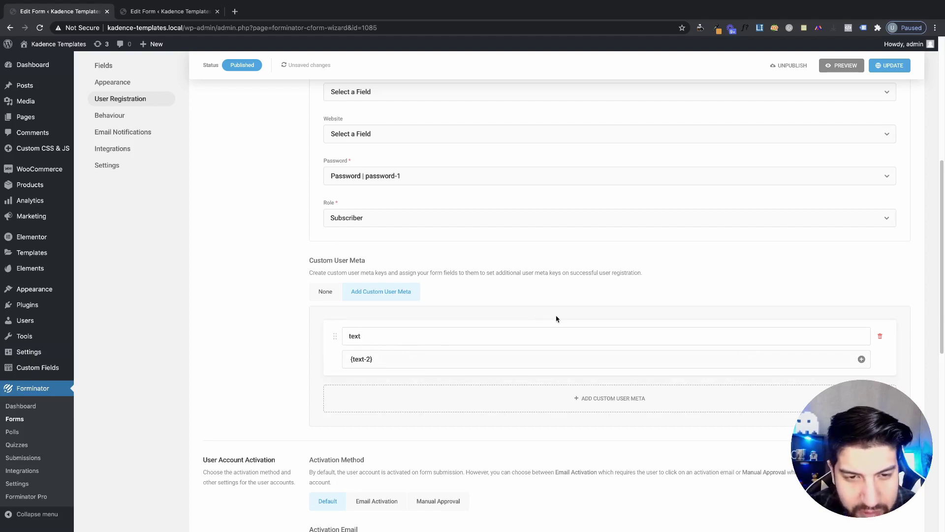
{"action": "scroll", "coordinate": [558, 318], "scroll_direction": "down", "scroll_amount": 1}
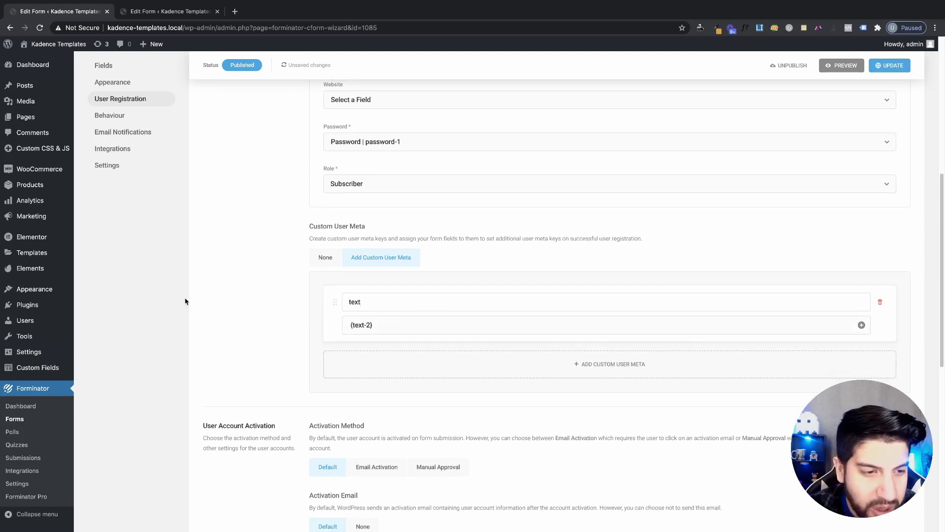
{"action": "scroll", "coordinate": [118, 488], "scroll_direction": "down", "scroll_amount": 1}
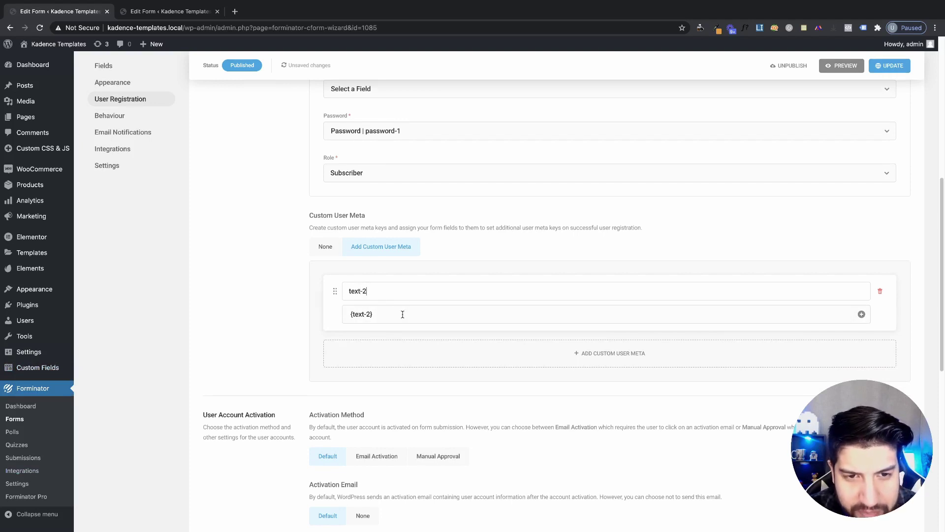
- Add a second meta entry storing the {select-1} field under key select-1
{"action": "left_click", "coordinate": [648, 361]}
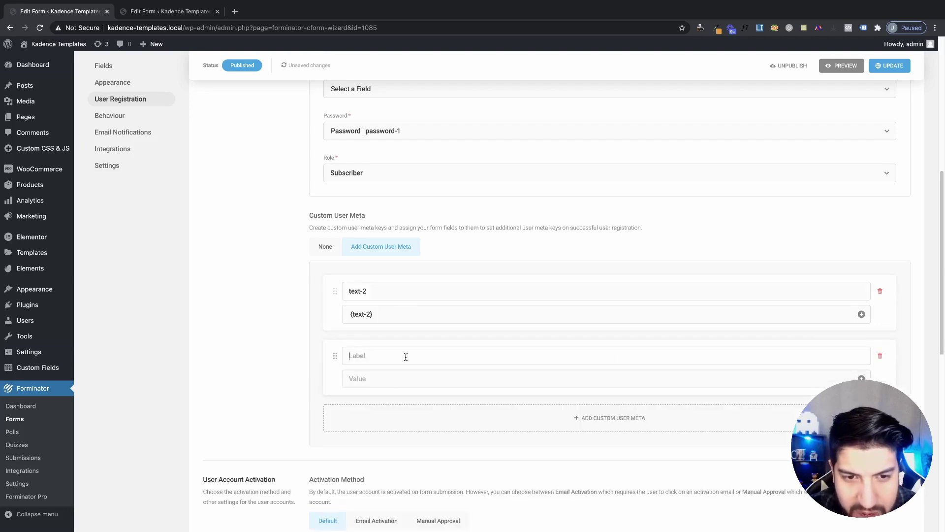
{"action": "left_click", "coordinate": [861, 378]}
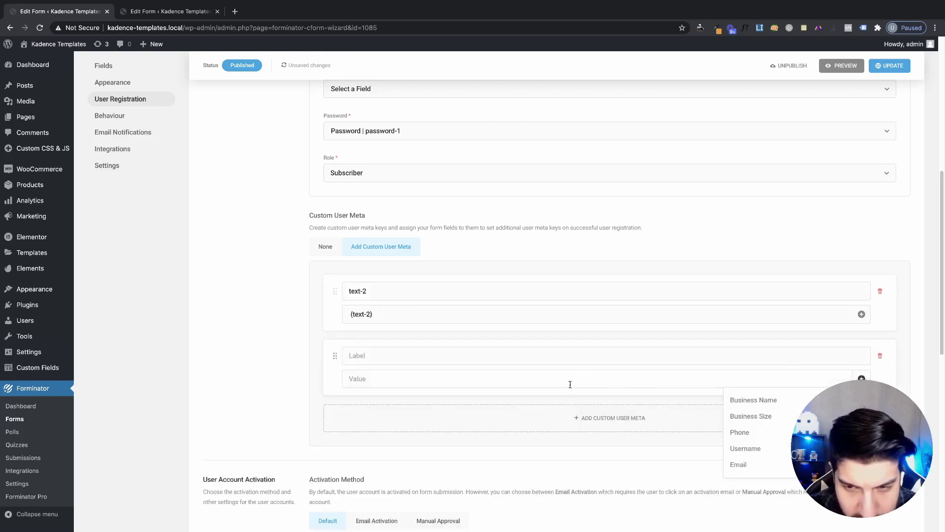
{"action": "left_click", "coordinate": [756, 419]}
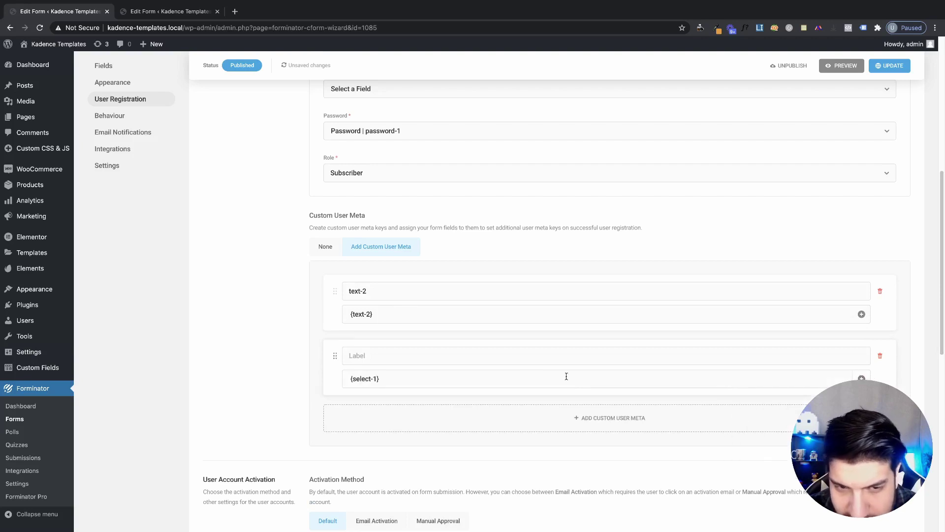
{"action": "left_click", "coordinate": [425, 353]}
{"action": "type", "text": "sele"}
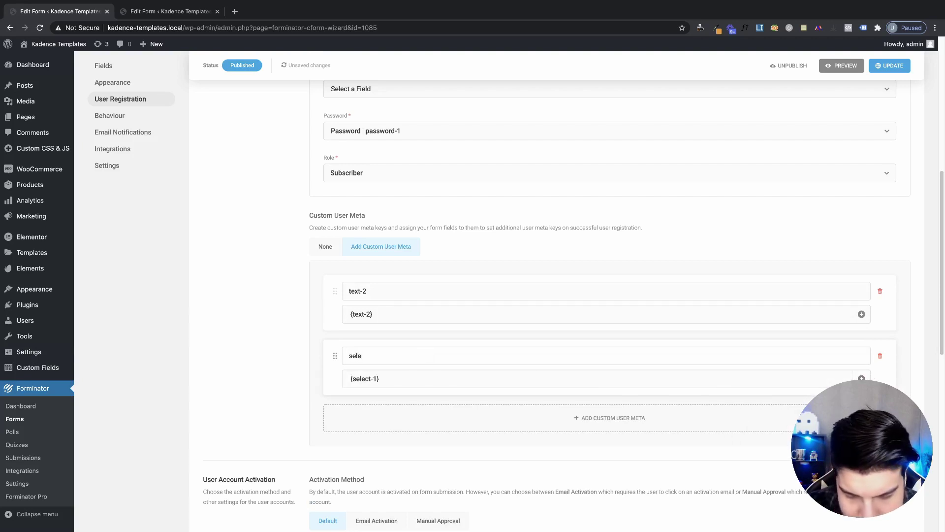
{"action": "type", "text": "ct-1"}
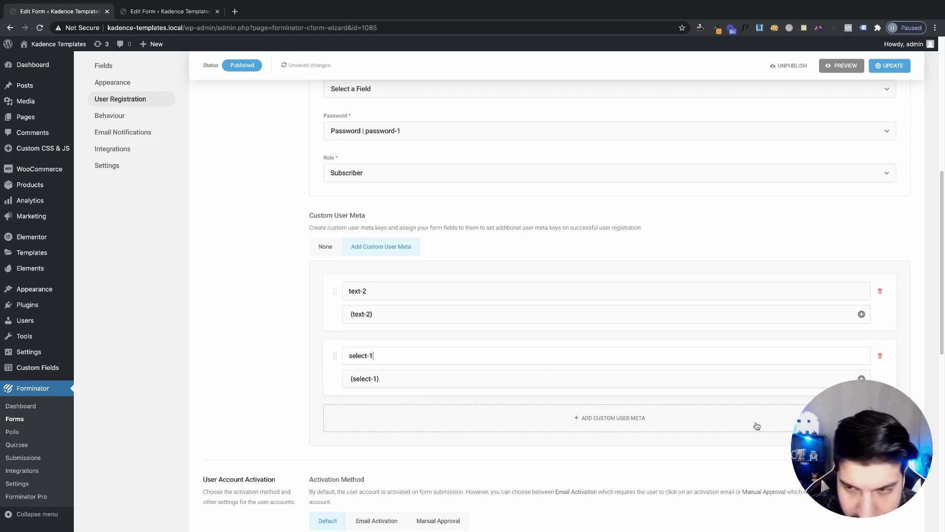
- Add a third entry storing the Phone field as phone-1, then update the form
{"action": "left_click", "coordinate": [649, 419]}
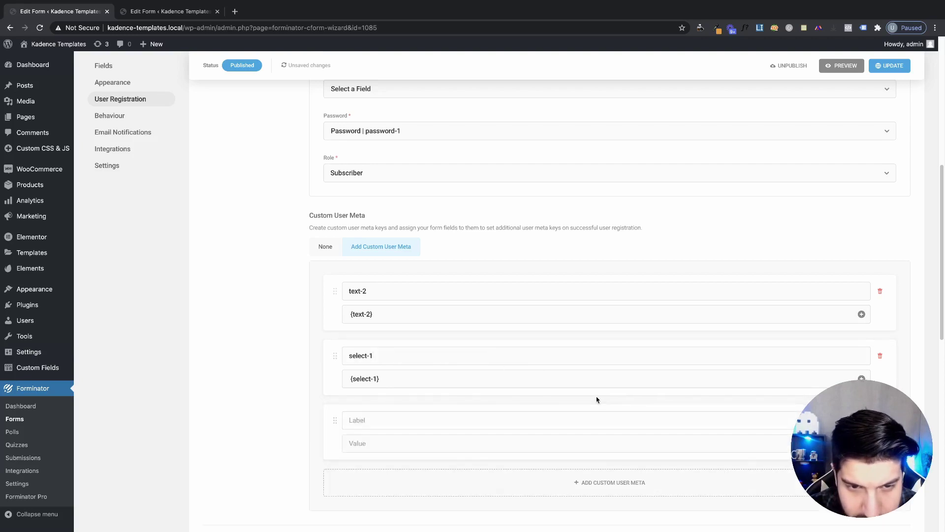
{"action": "scroll", "coordinate": [605, 398], "scroll_direction": "down", "scroll_amount": 2}
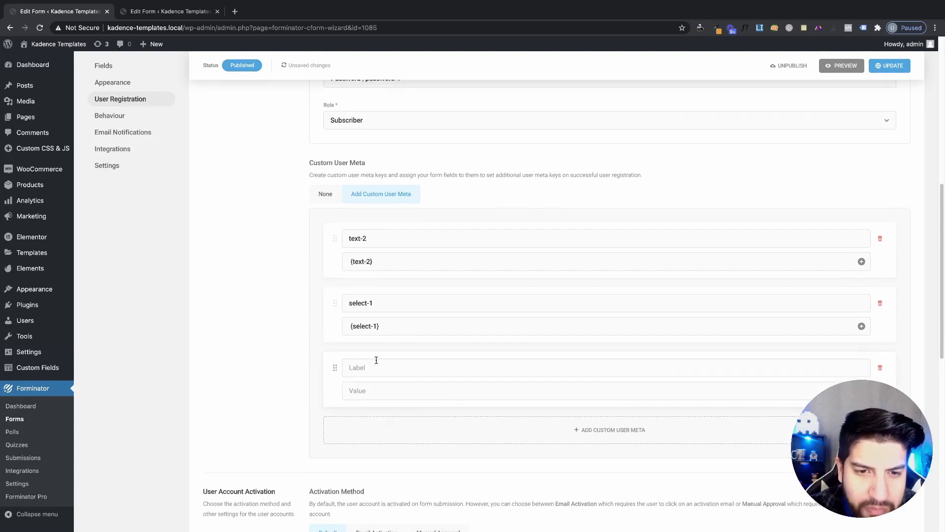
{"action": "scroll", "coordinate": [376, 360], "scroll_direction": "down", "scroll_amount": 1}
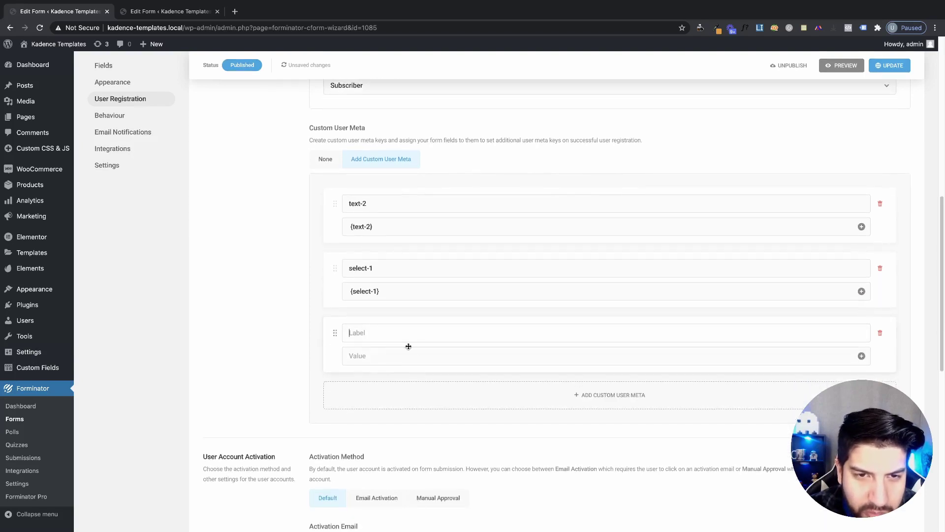
{"action": "left_click", "coordinate": [862, 359]}
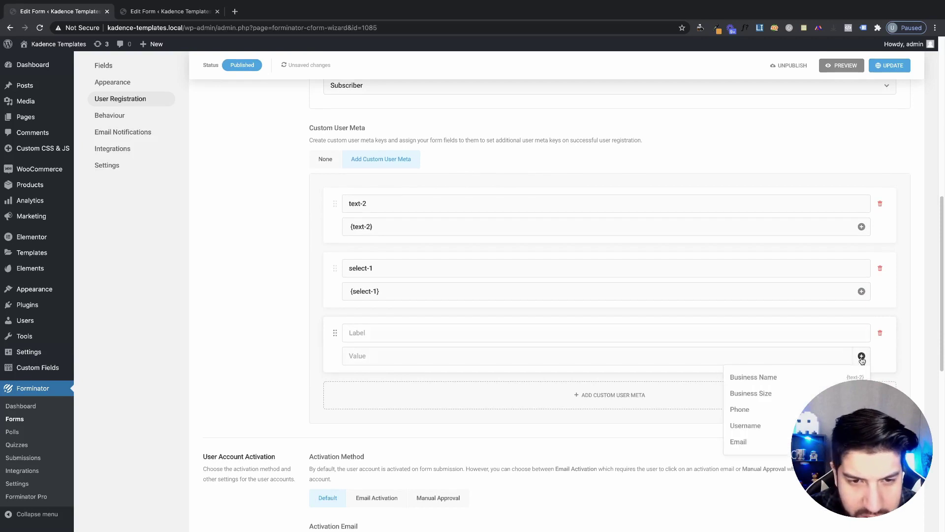
{"action": "left_click", "coordinate": [731, 409]}
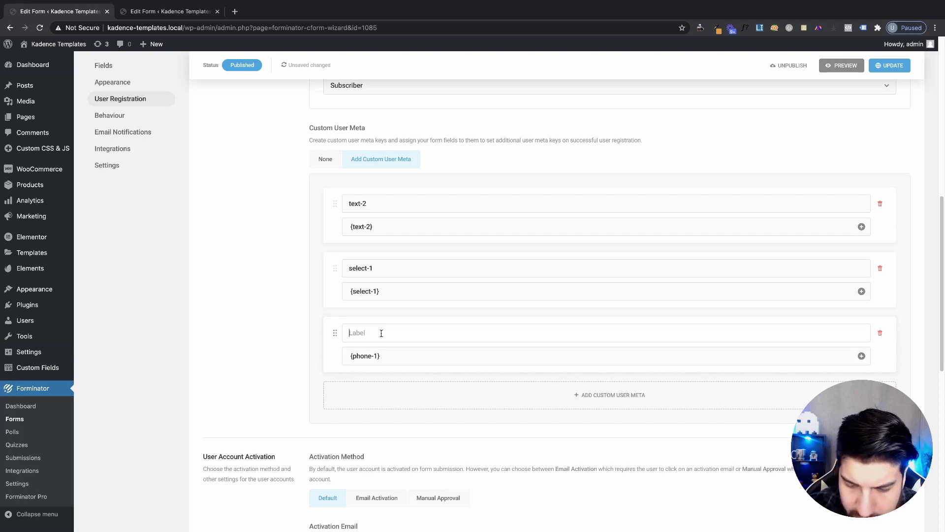
{"action": "type", "text": "phone-1"}
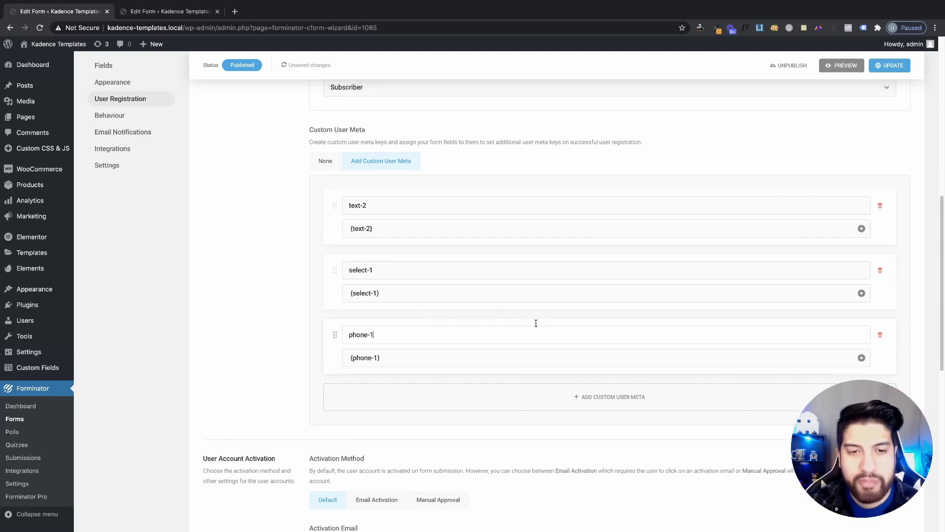
{"action": "scroll", "coordinate": [536, 323], "scroll_direction": "up", "scroll_amount": 1}
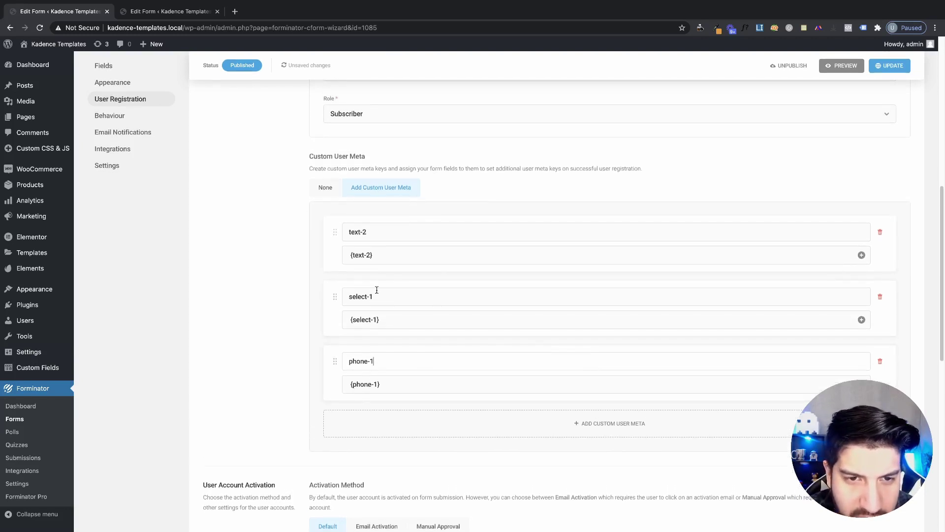
{"action": "scroll", "coordinate": [768, 311], "scroll_direction": "up", "scroll_amount": 1}
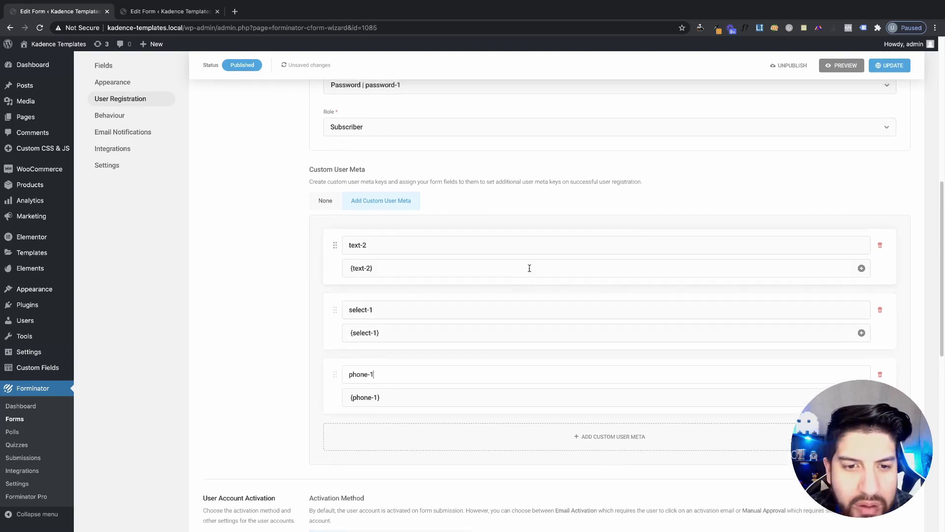
{"action": "left_click", "coordinate": [890, 69]}
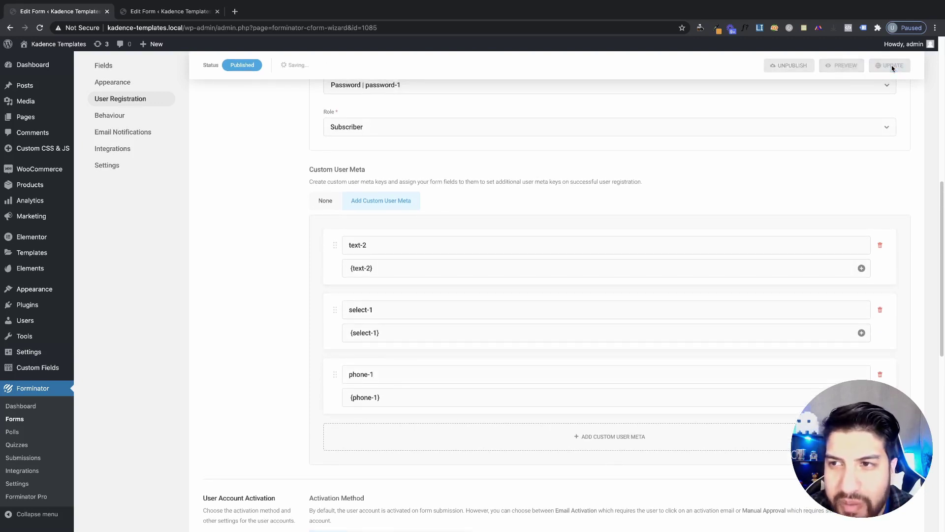
- Go to Custom Fields and open Forminator's Forms list in a new tab
{"action": "scroll", "coordinate": [554, 342], "scroll_direction": "down", "scroll_amount": 3}
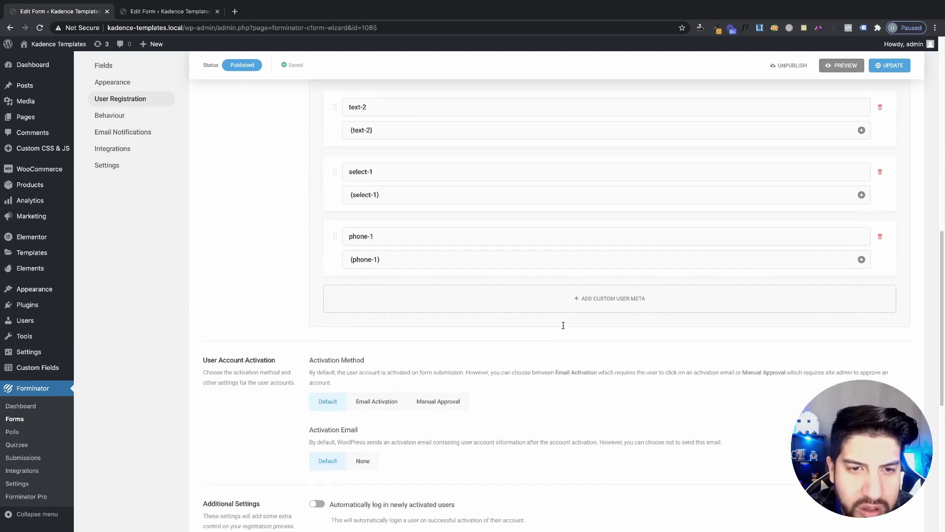
{"action": "scroll", "coordinate": [502, 323], "scroll_direction": "up", "scroll_amount": 2}
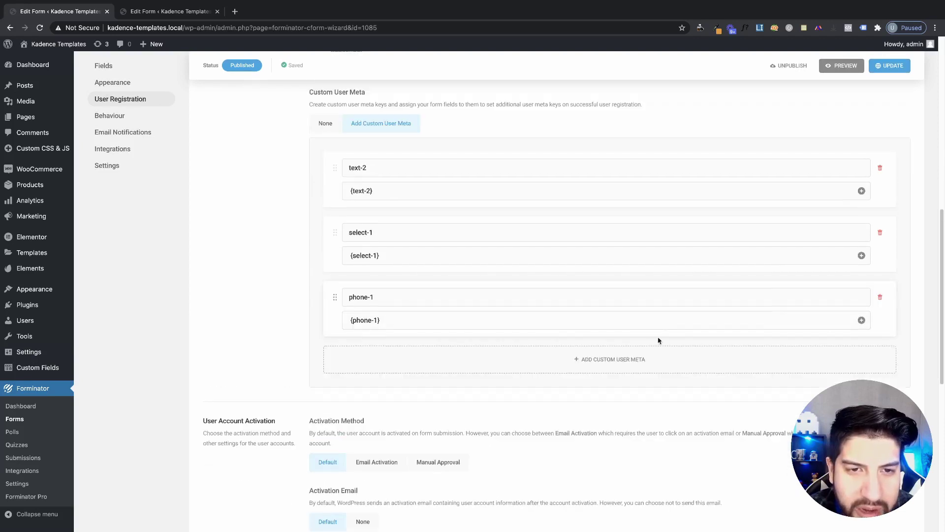
{"action": "left_click", "coordinate": [33, 368]}
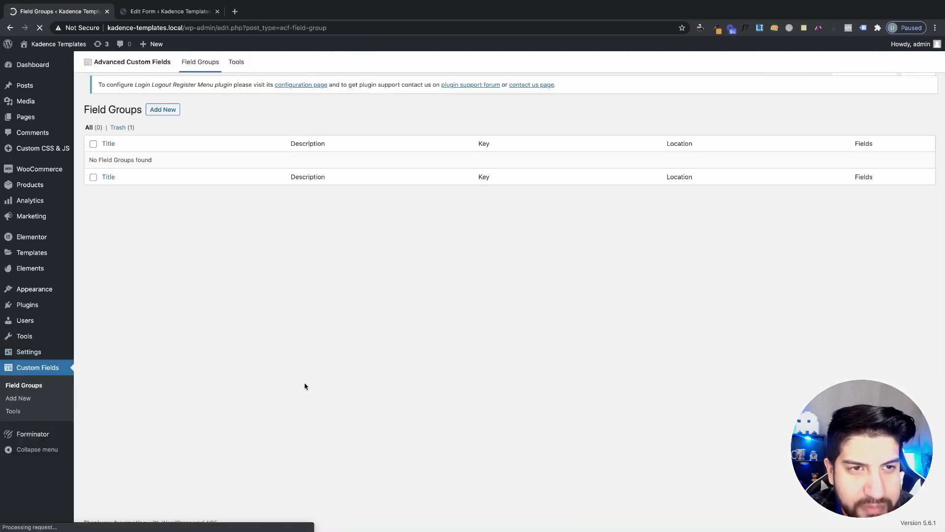
{"action": "mouse_move", "coordinate": [32, 438]}
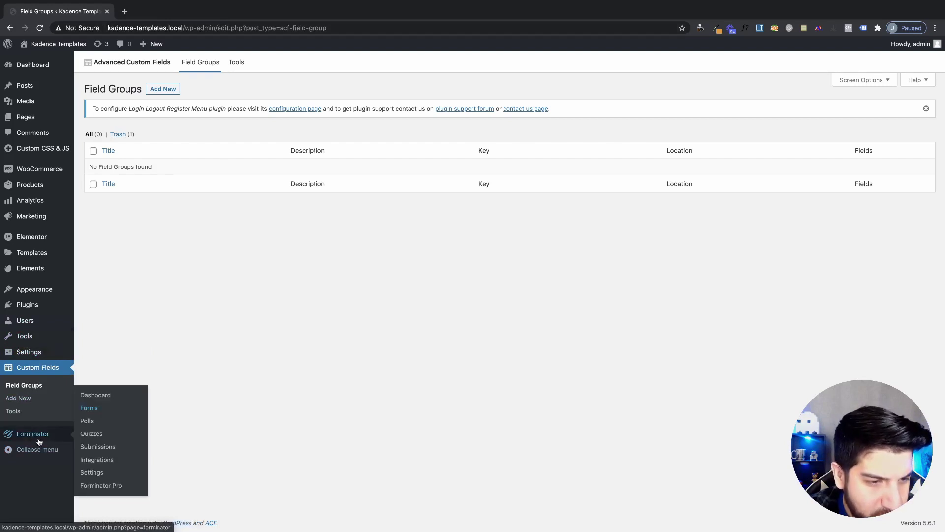
{"action": "middle_click", "coordinate": [89, 408]}
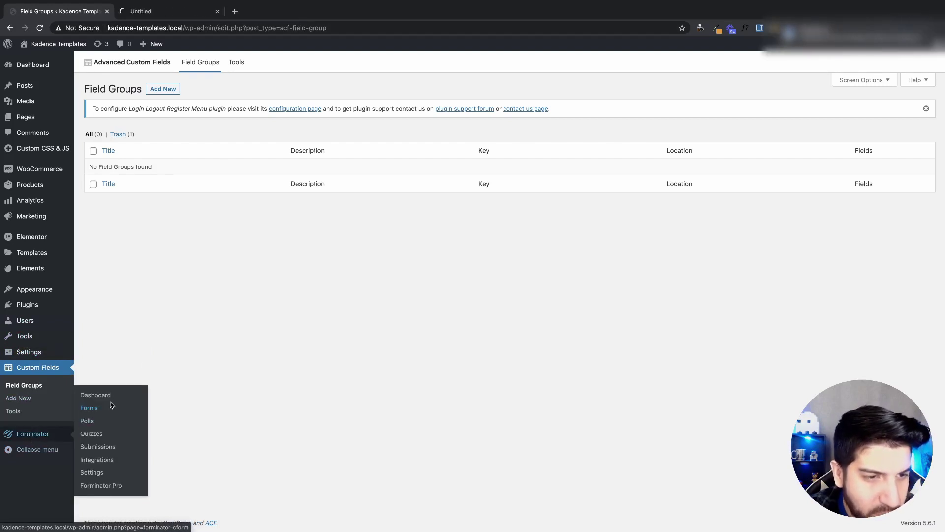
- Bring up the User Registration form's registration settings there, then start a new ACF field group
{"action": "left_click", "coordinate": [161, 15]}
{"action": "left_click", "coordinate": [863, 291]}
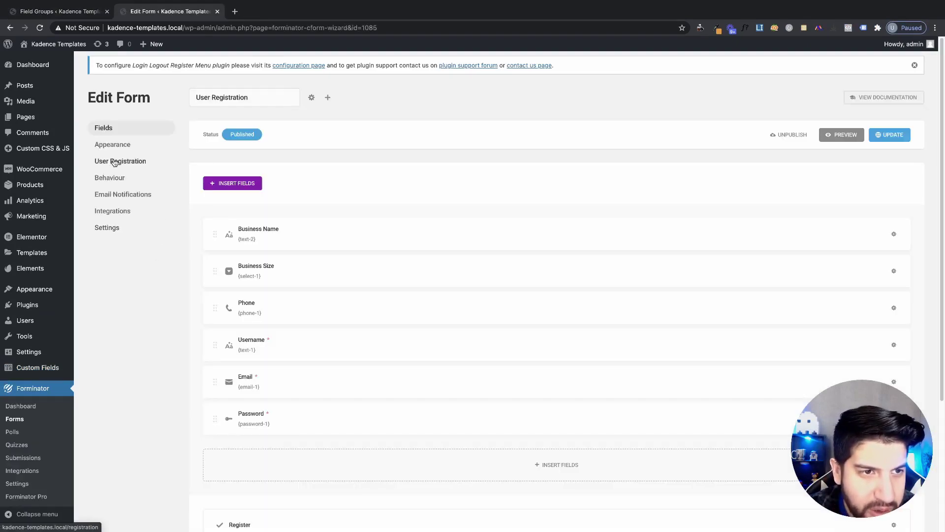
{"action": "left_click", "coordinate": [114, 162]}
{"action": "scroll", "coordinate": [414, 276], "scroll_direction": "down", "scroll_amount": 7}
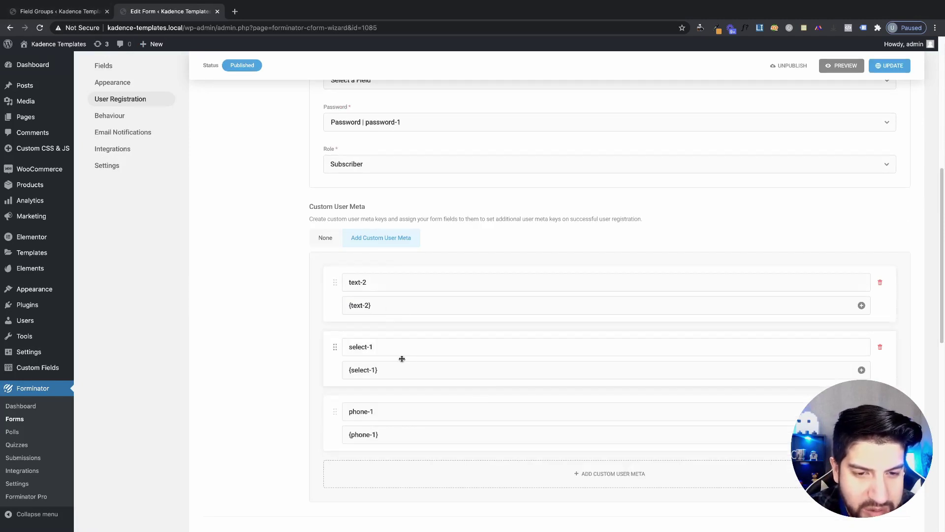
{"action": "left_click", "coordinate": [60, 11]}
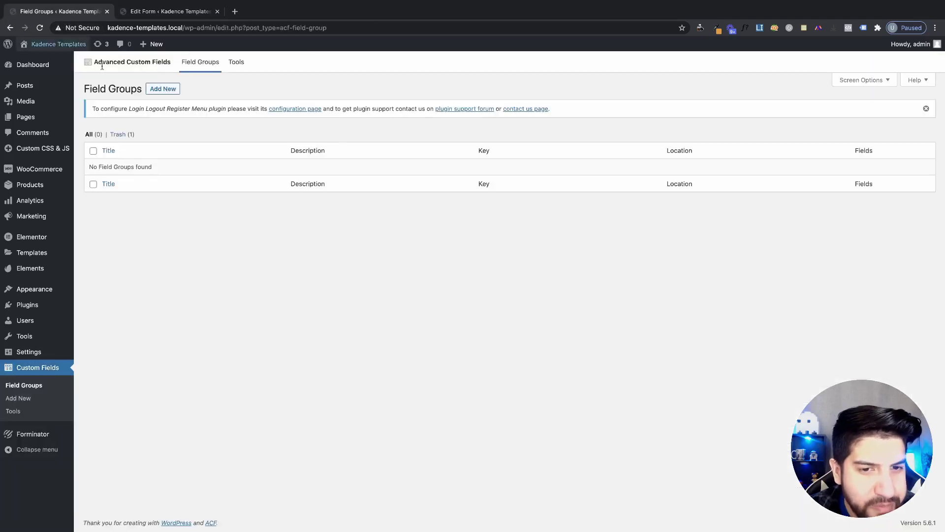
{"action": "left_click", "coordinate": [156, 90]}
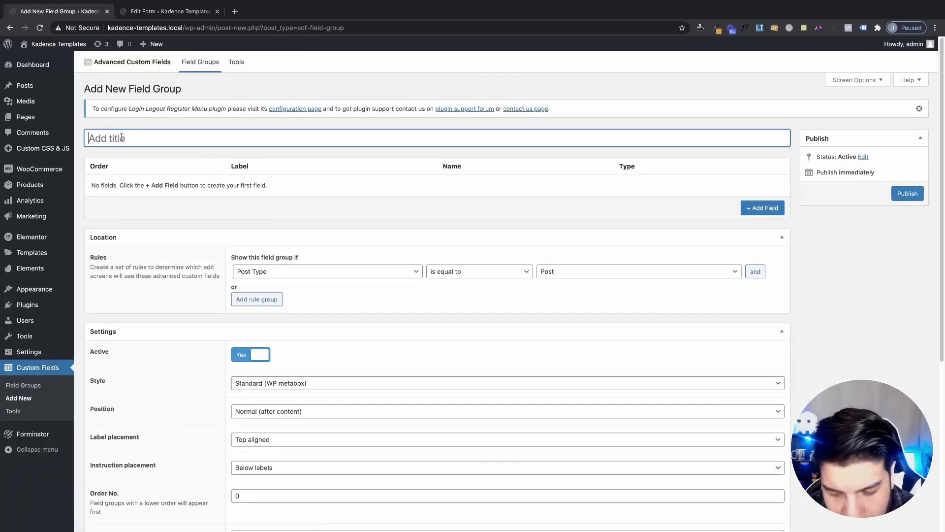
- Title the field group 'Customer Info' and add a first Business Name field, checking the form's meta keys
{"action": "type", "text": "Custo"}
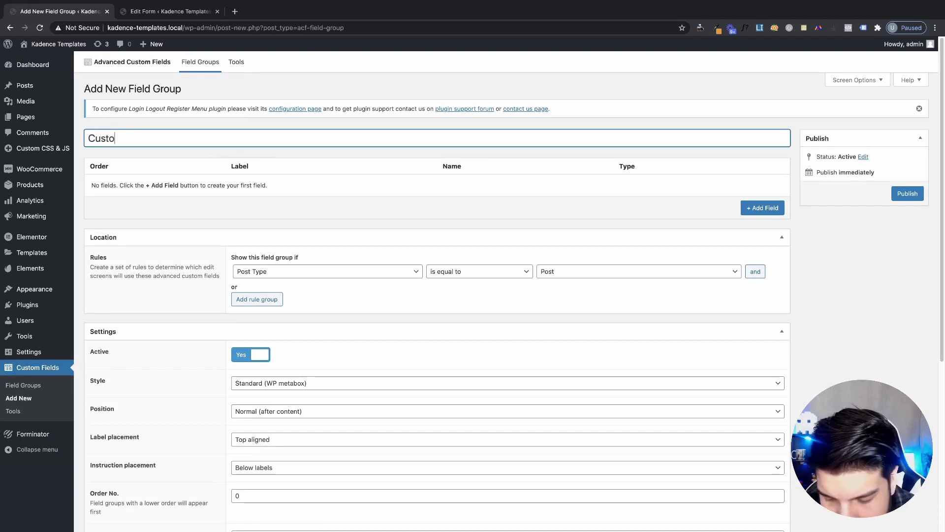
{"action": "type", "text": "mer In"}
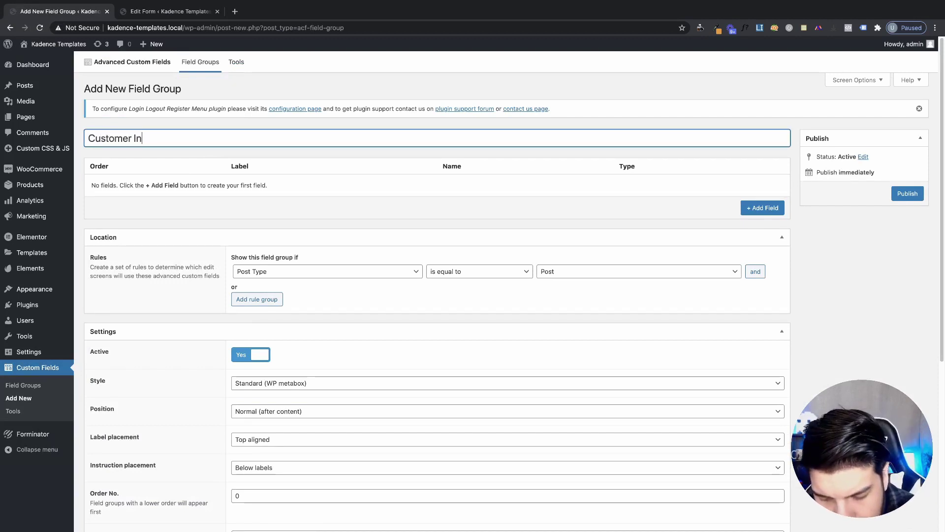
{"action": "type", "text": "fo"}
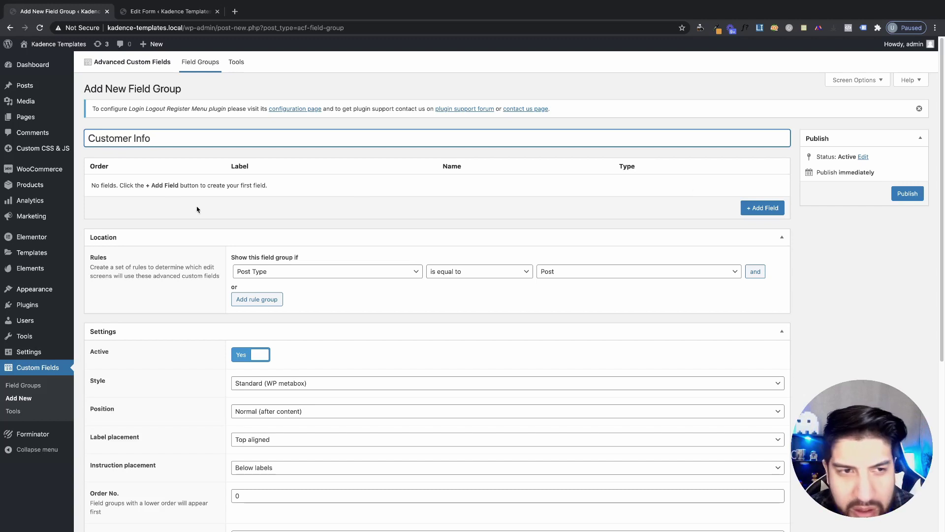
{"action": "left_click", "coordinate": [762, 208]}
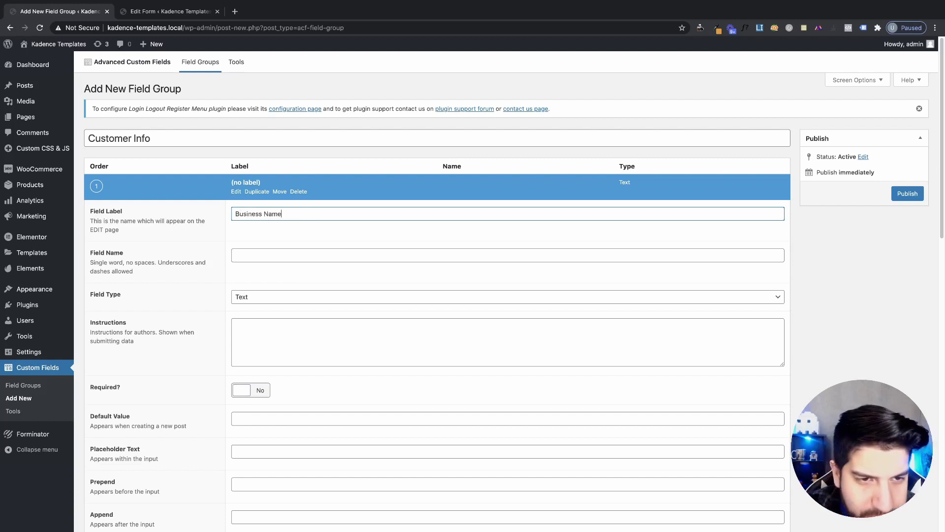
{"action": "left_click", "coordinate": [272, 252]}
{"action": "left_click", "coordinate": [124, 14]}
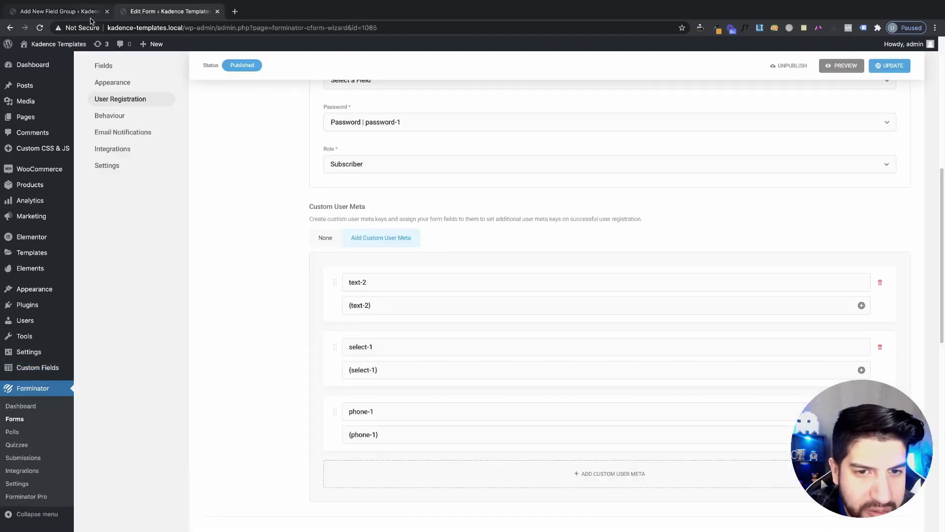
{"action": "left_click", "coordinate": [90, 14]}
{"action": "left_click", "coordinate": [170, 12]}
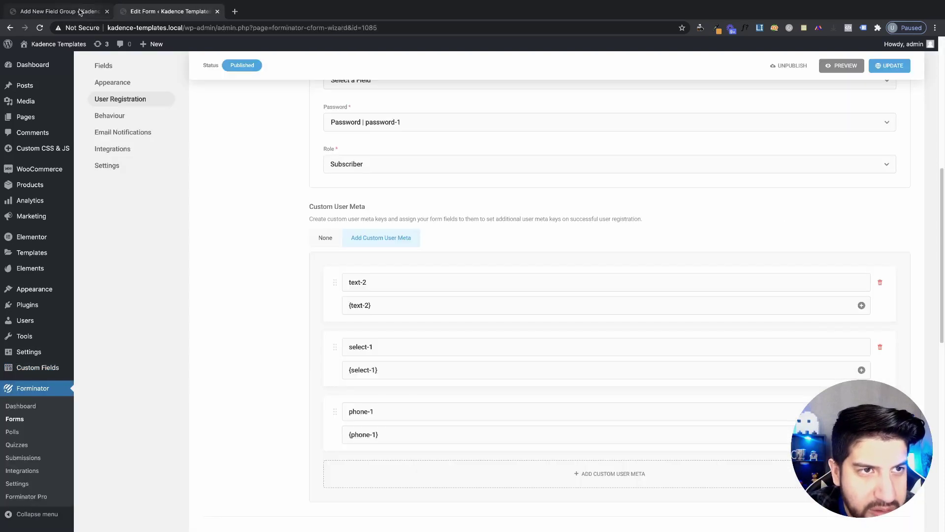
{"action": "left_click", "coordinate": [77, 17]}
{"action": "left_click", "coordinate": [168, 13]}
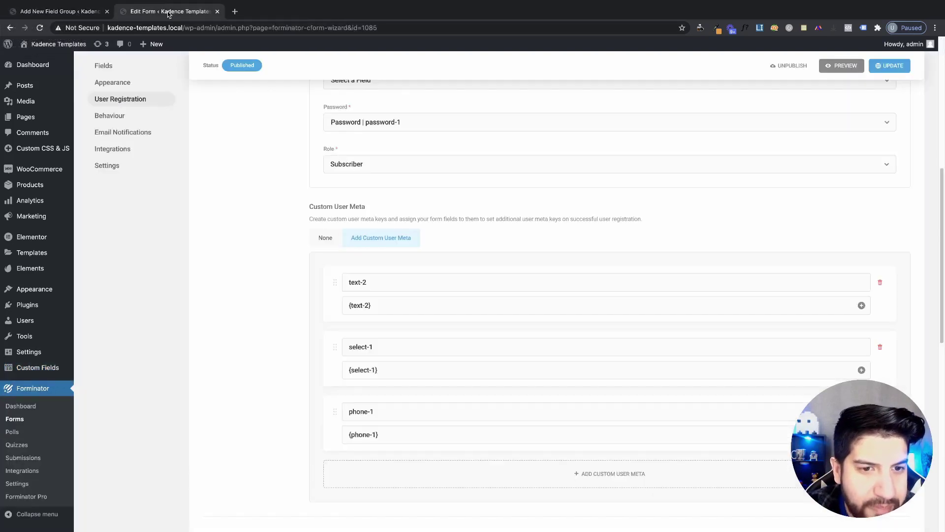
{"action": "left_click", "coordinate": [88, 12]}
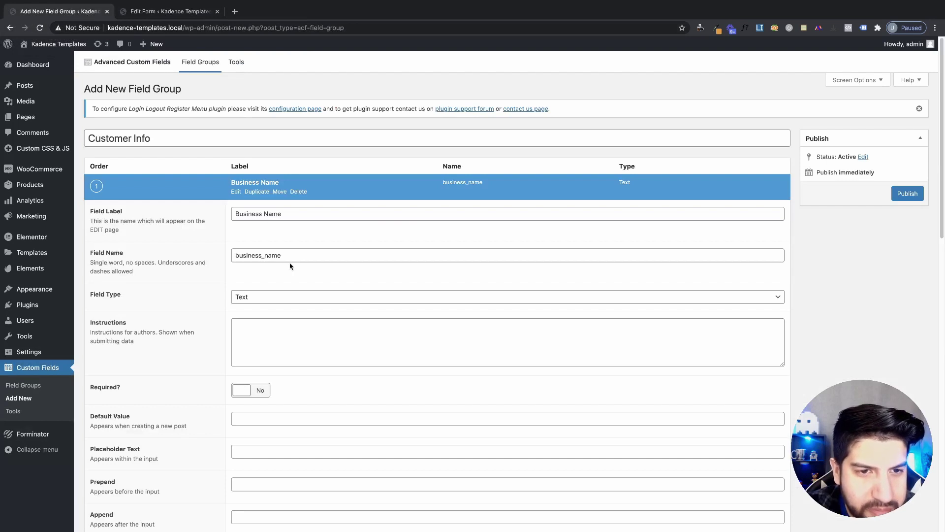
- Change the Business Name field's name to text-2 to match the form's meta key, then add a second field
{"action": "double_click", "coordinate": [258, 255]}
{"action": "type", "text": "text-2"}
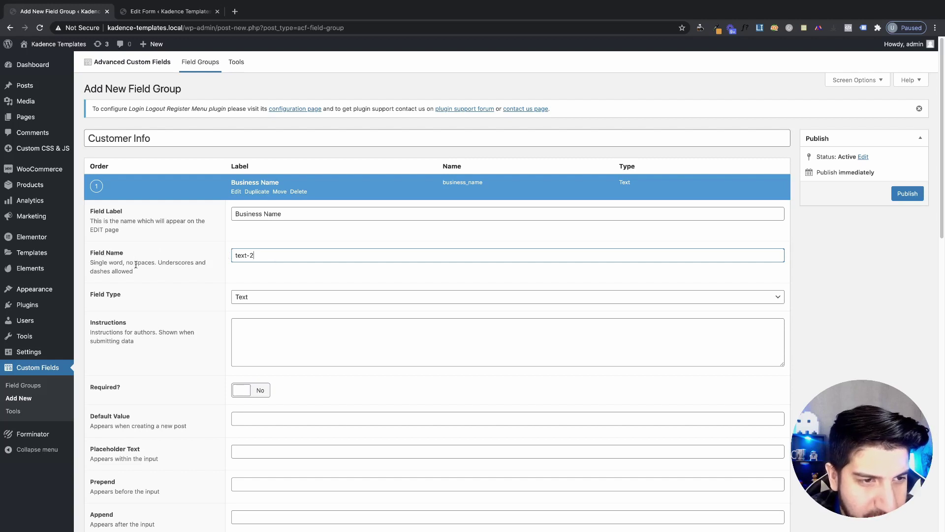
{"action": "left_click", "coordinate": [160, 14]}
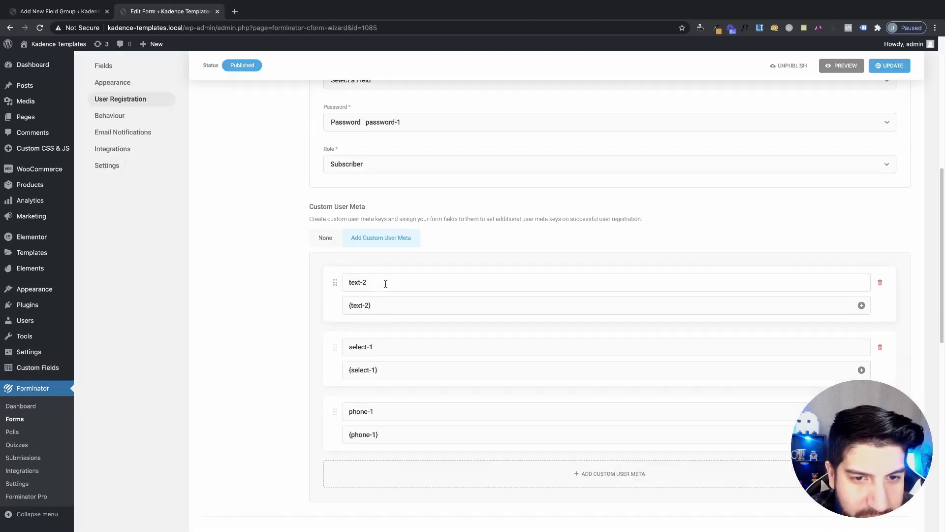
{"action": "left_click_drag", "start_coordinate": [385, 284], "coordinate": [334, 278]}
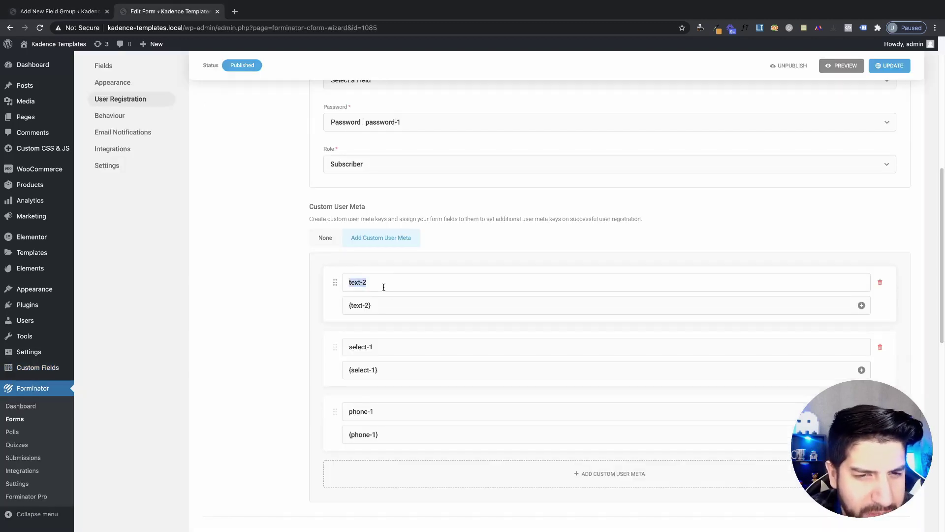
{"action": "key", "text": "ctrl+shift+Tab"}
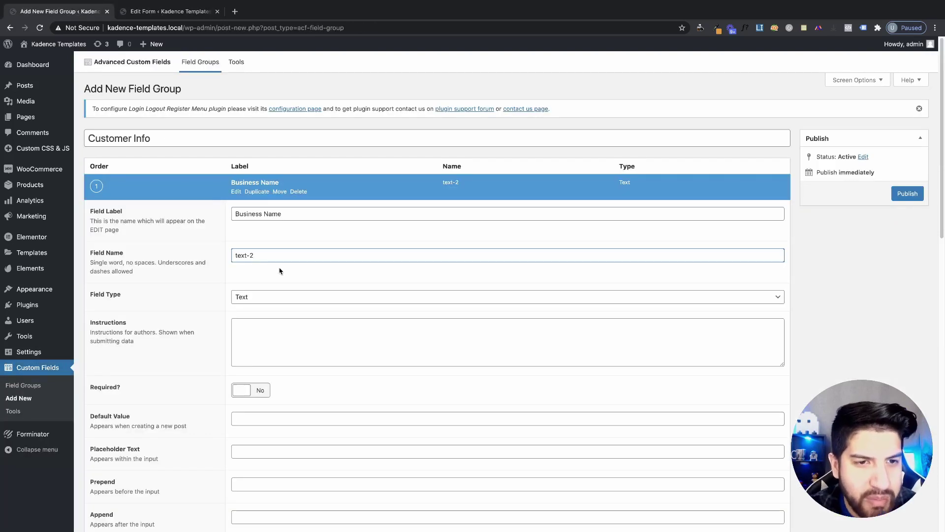
{"action": "left_click", "coordinate": [172, 13]}
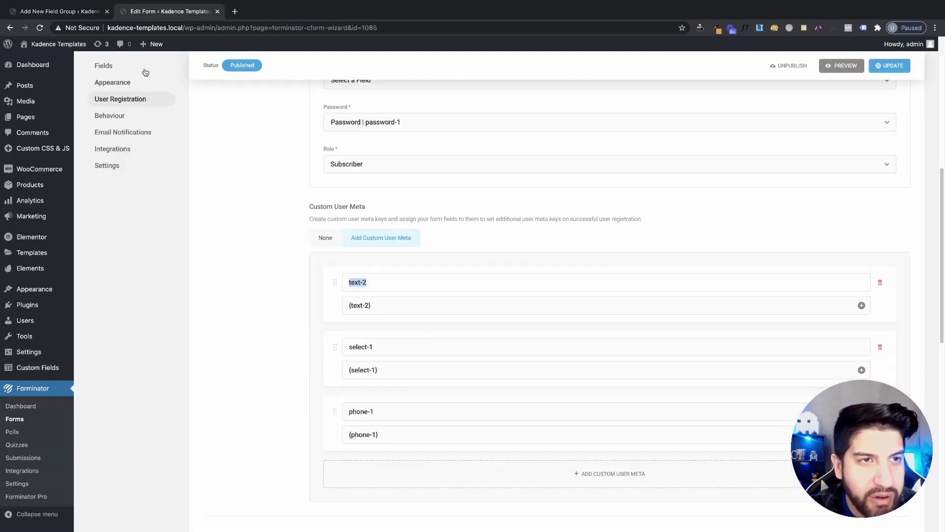
{"action": "left_click", "coordinate": [67, 15]}
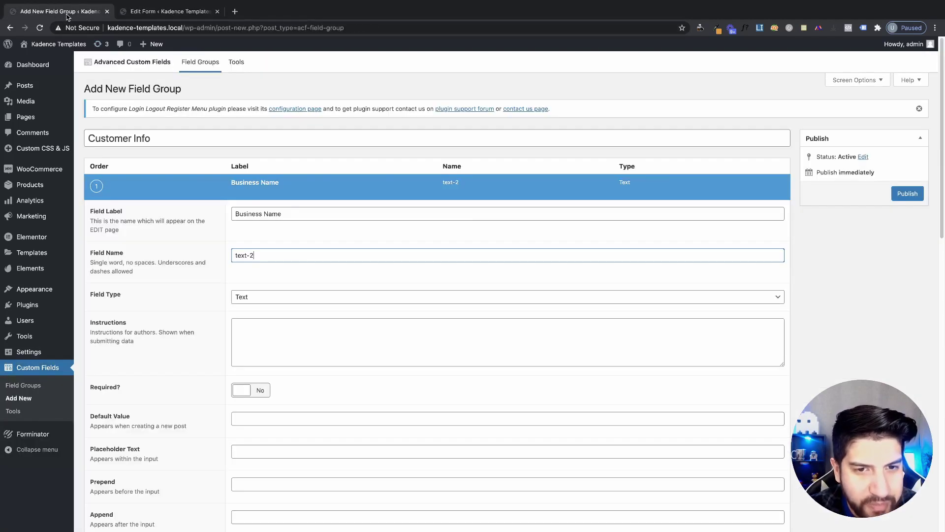
{"action": "scroll", "coordinate": [313, 295], "scroll_direction": "down", "scroll_amount": 2}
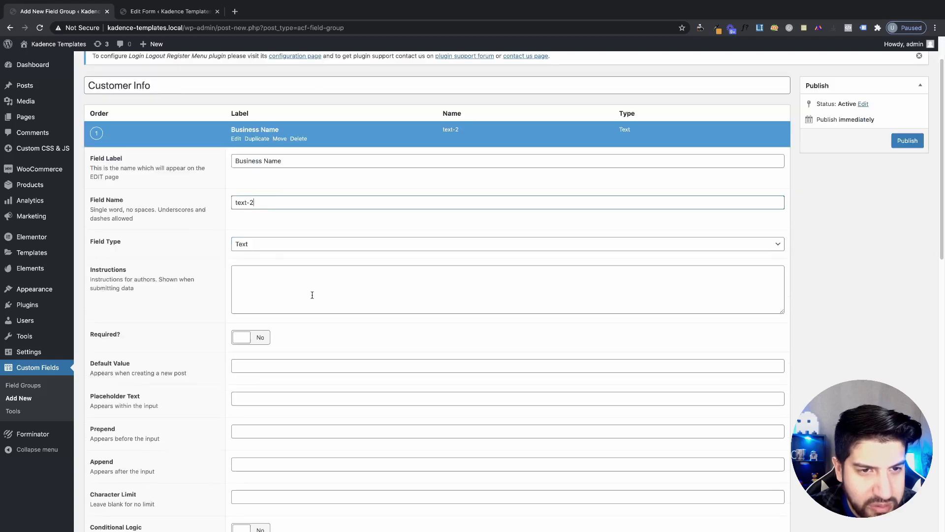
{"action": "scroll", "coordinate": [324, 292], "scroll_direction": "down", "scroll_amount": 8}
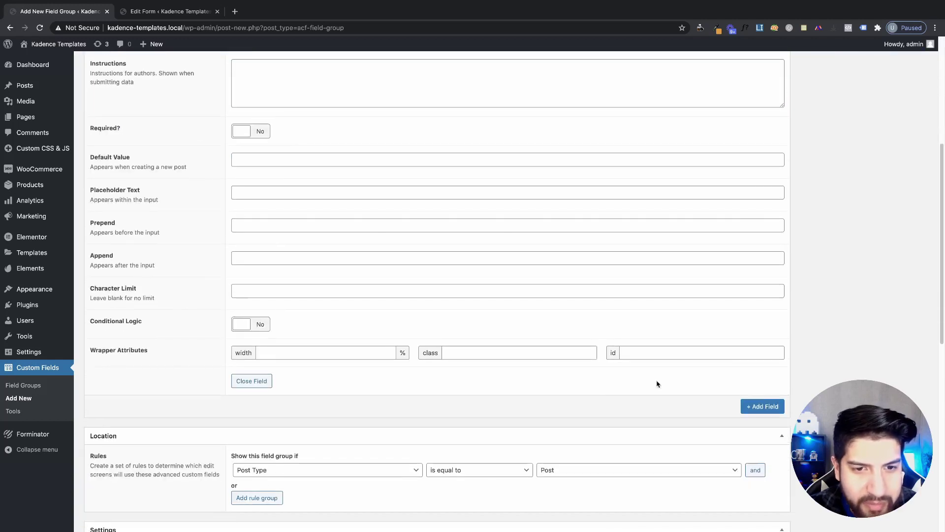
{"action": "left_click", "coordinate": [749, 407]}
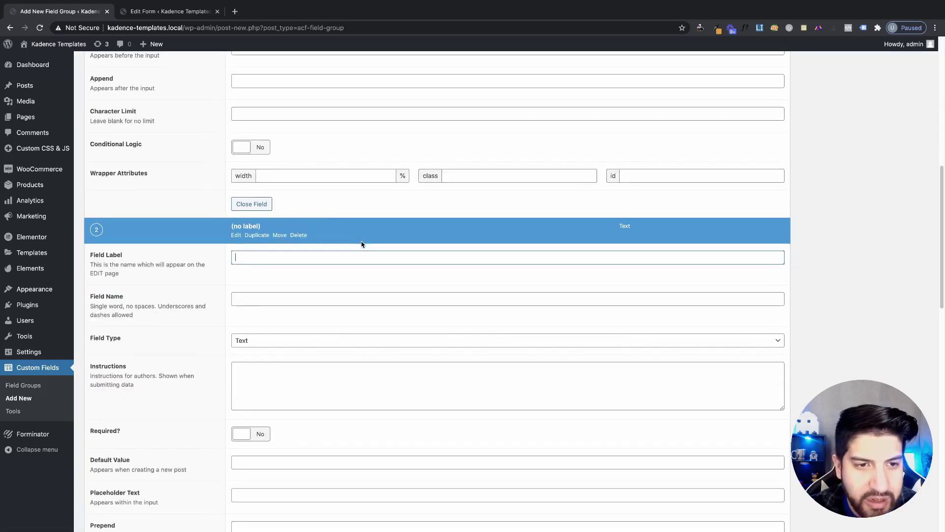
- Look up the form's select-1 custom user meta key and which form field feeds it
{"action": "scroll", "coordinate": [306, 205], "scroll_direction": "up", "scroll_amount": 11}
{"action": "scroll", "coordinate": [289, 224], "scroll_direction": "down", "scroll_amount": 6}
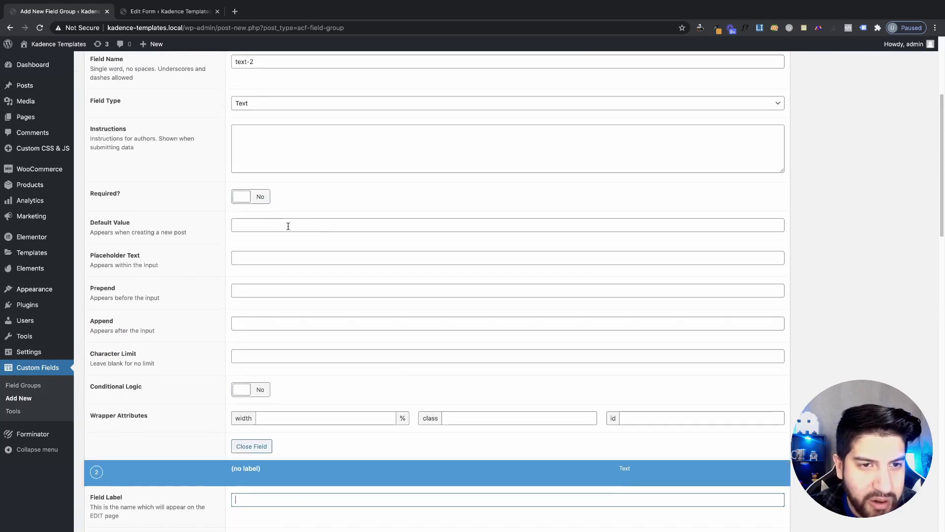
{"action": "scroll", "coordinate": [332, 255], "scroll_direction": "down", "scroll_amount": 4}
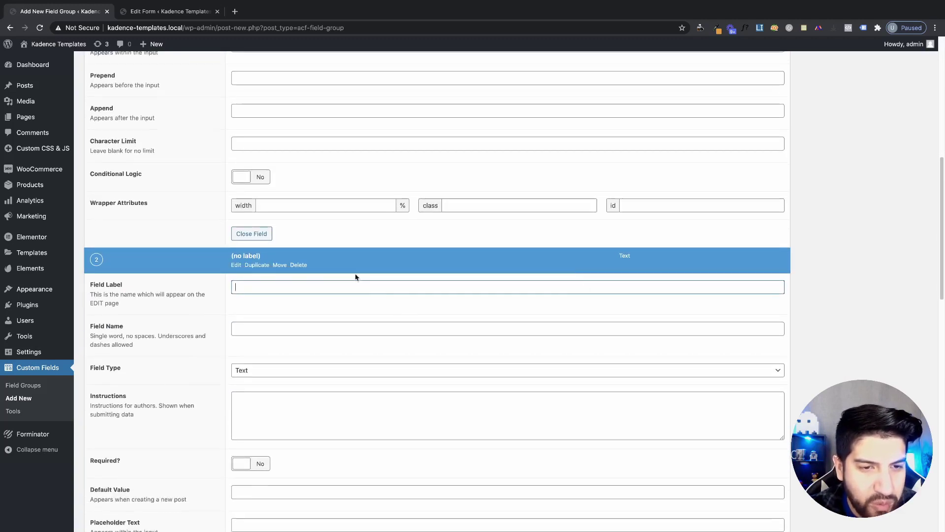
{"action": "scroll", "coordinate": [340, 347], "scroll_direction": "down", "scroll_amount": 2}
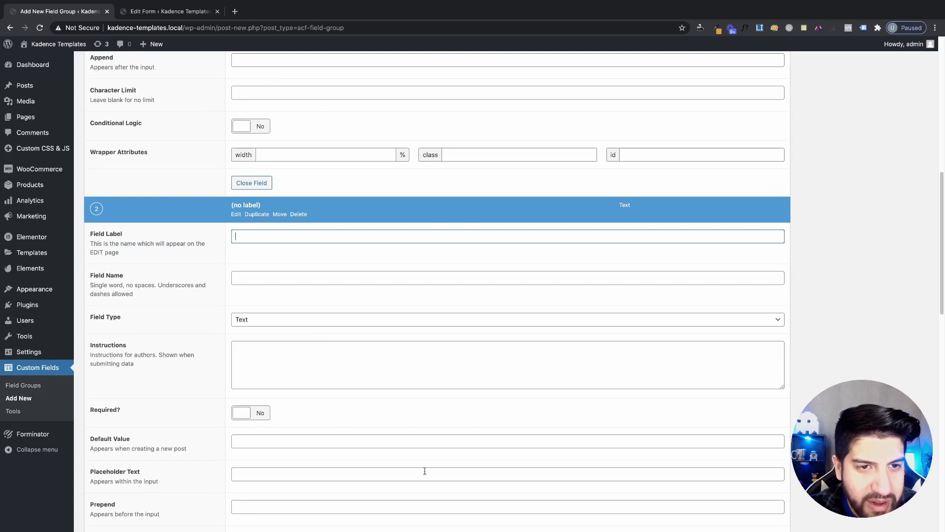
{"action": "scroll", "coordinate": [385, 304], "scroll_direction": "up", "scroll_amount": 3}
{"action": "scroll", "coordinate": [394, 340], "scroll_direction": "down", "scroll_amount": 12}
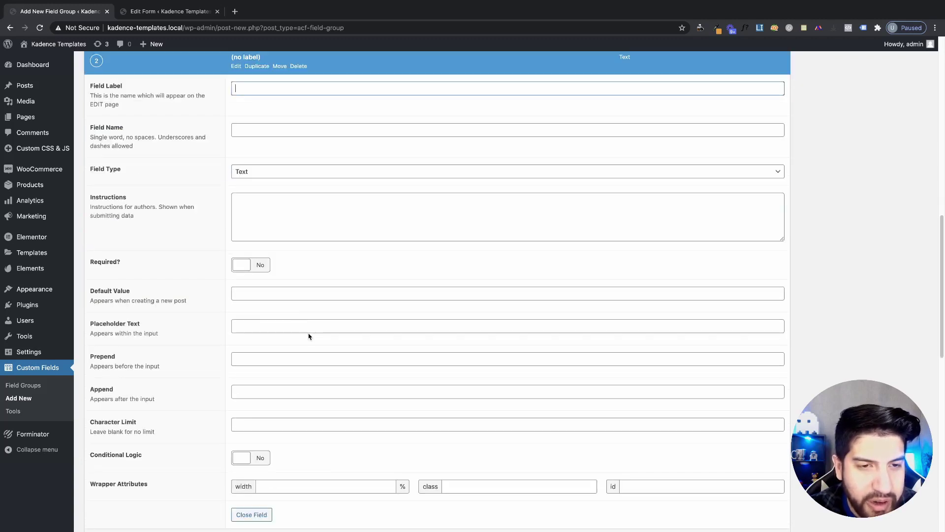
{"action": "scroll", "coordinate": [401, 319], "scroll_direction": "up", "scroll_amount": 4}
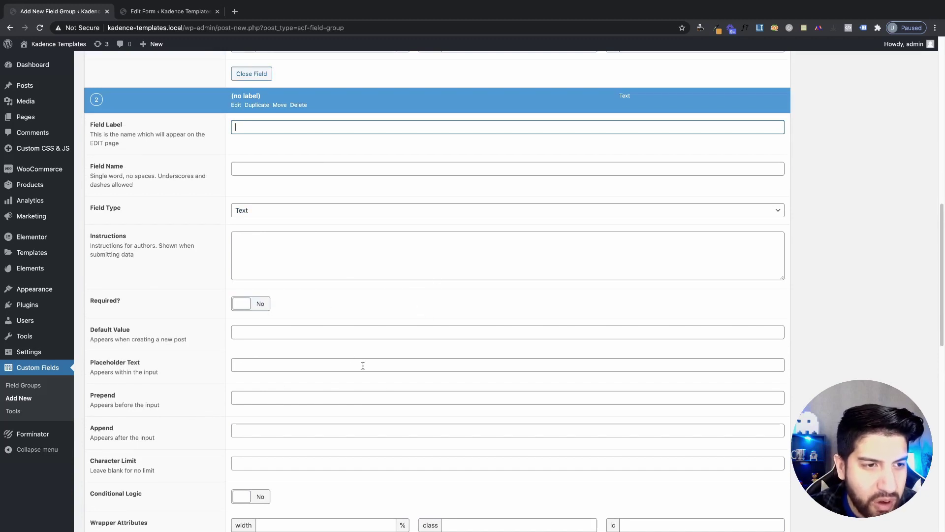
{"action": "scroll", "coordinate": [295, 236], "scroll_direction": "up", "scroll_amount": 2}
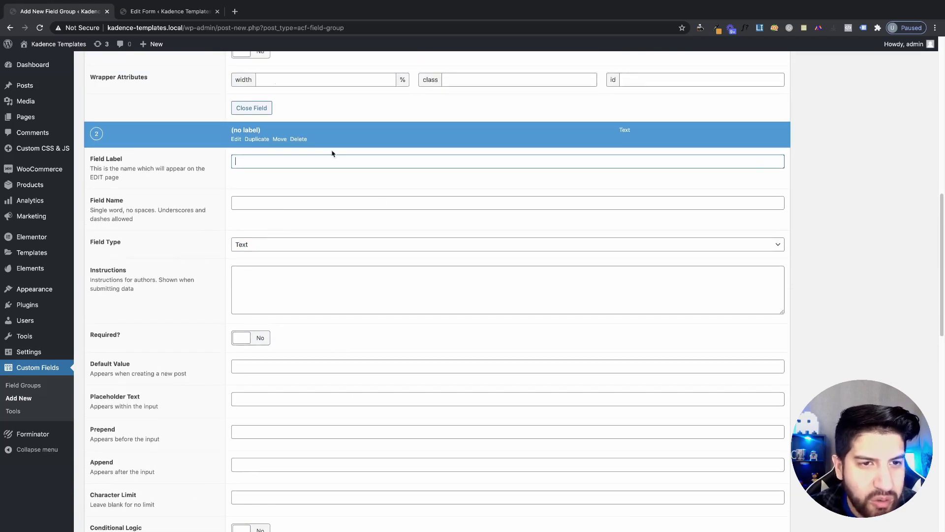
{"action": "left_click", "coordinate": [165, 15]}
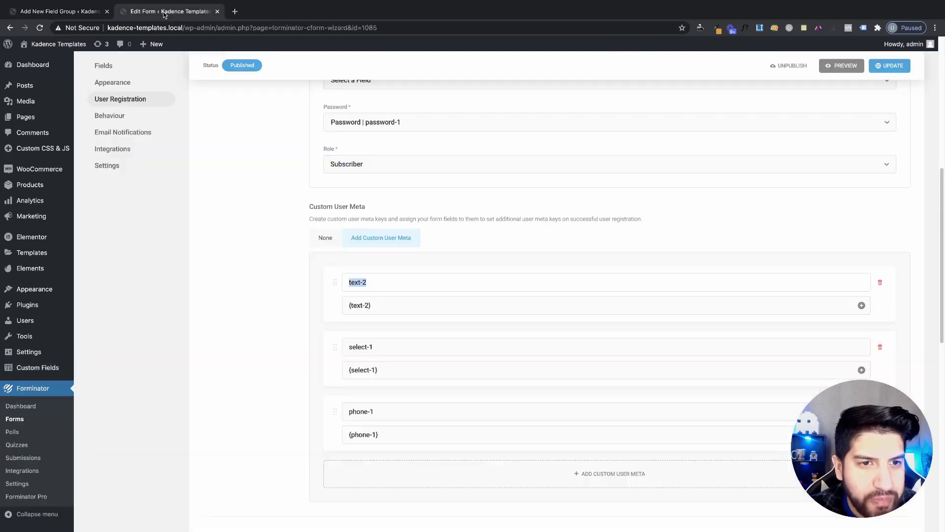
{"action": "left_click", "coordinate": [392, 350]}
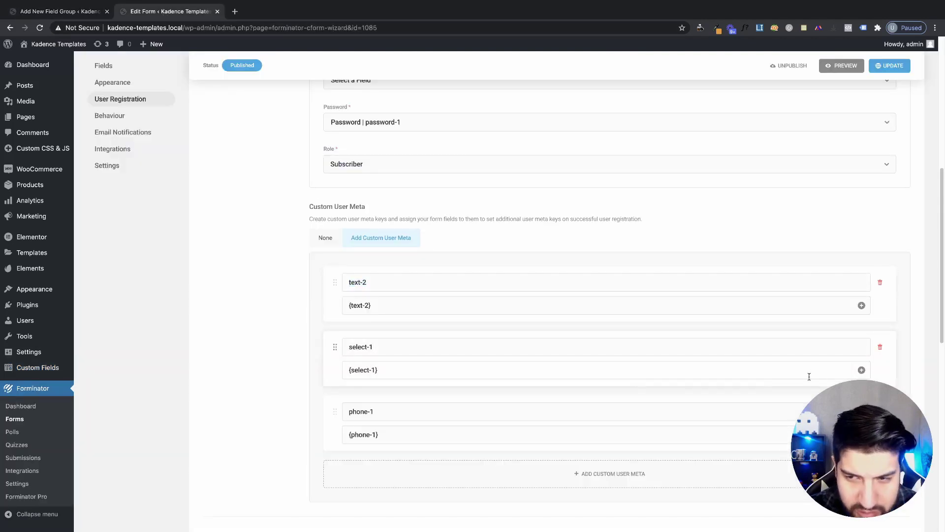
{"action": "left_click", "coordinate": [861, 370]}
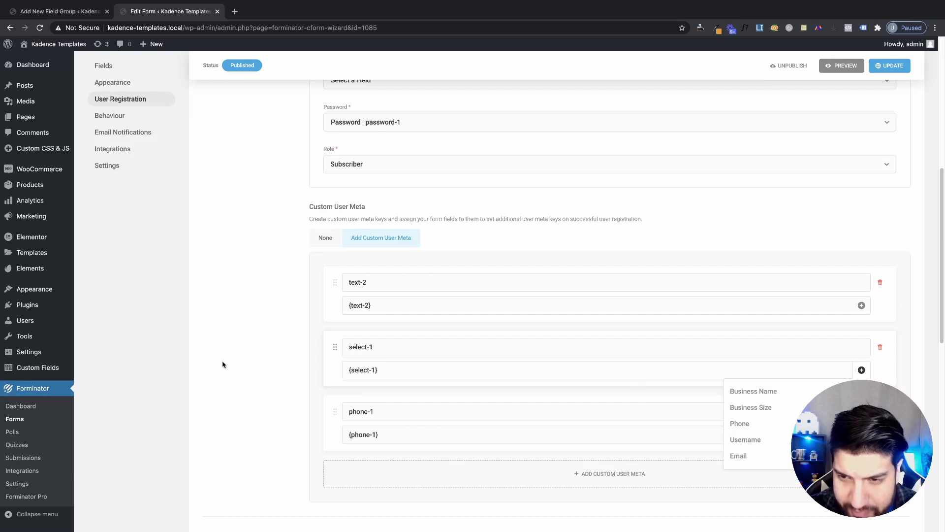
{"action": "left_click", "coordinate": [245, 152]}
{"action": "left_click", "coordinate": [59, 11]}
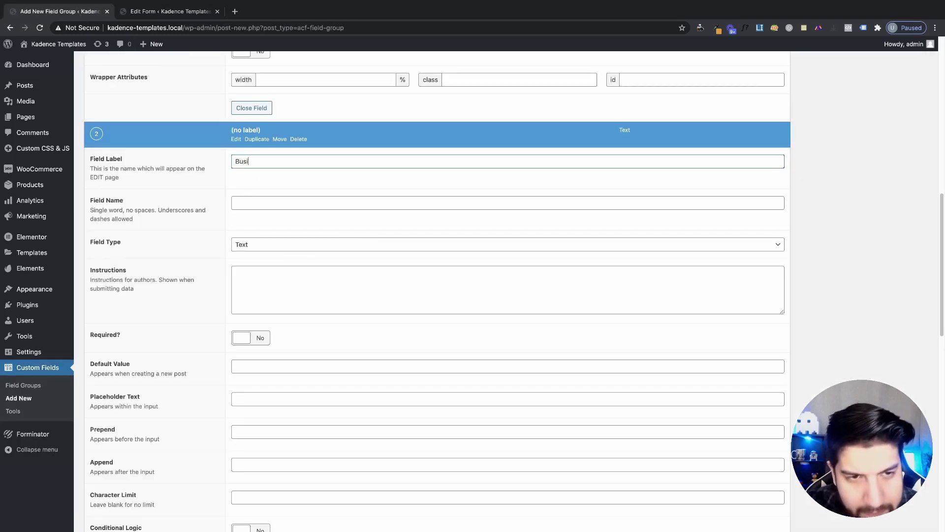
- Label the second field Business, name it select-1, and add a third field
{"action": "left_click", "coordinate": [250, 203]}
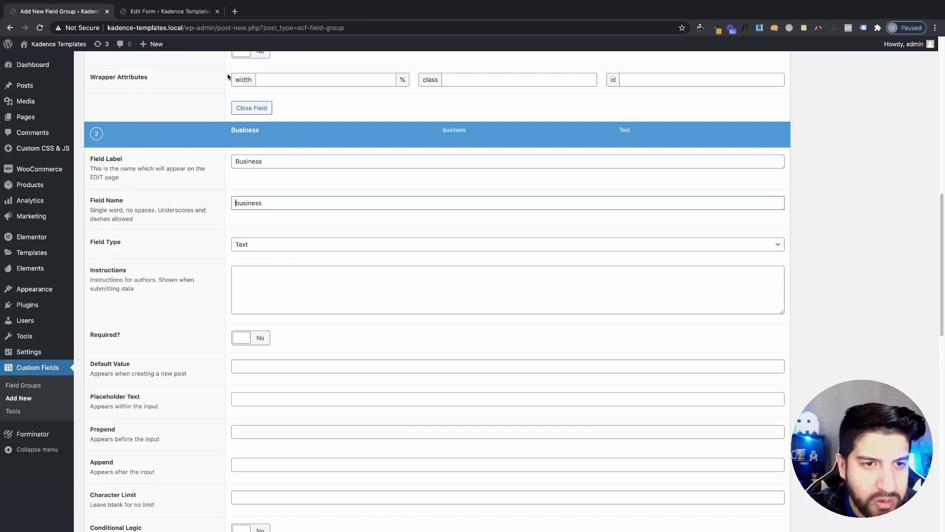
{"action": "left_click", "coordinate": [172, 11]}
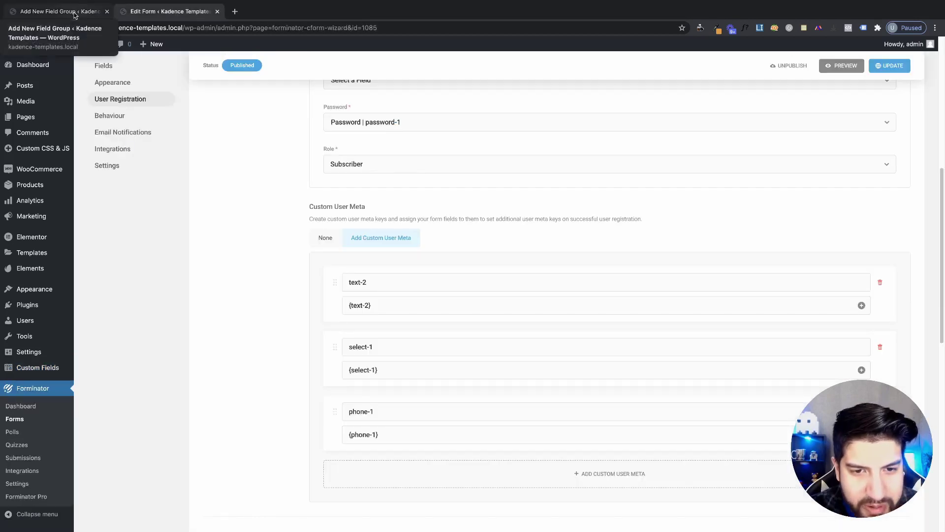
{"action": "left_click", "coordinate": [74, 13]}
{"action": "left_click_drag", "start_coordinate": [271, 202], "coordinate": [209, 196]}
{"action": "type", "text": "select-1"}
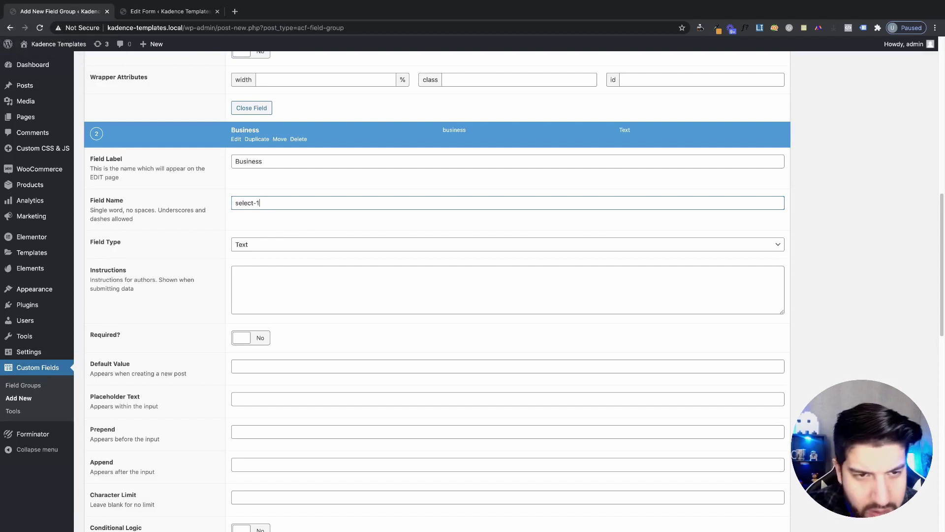
{"action": "scroll", "coordinate": [337, 302], "scroll_direction": "down", "scroll_amount": 5}
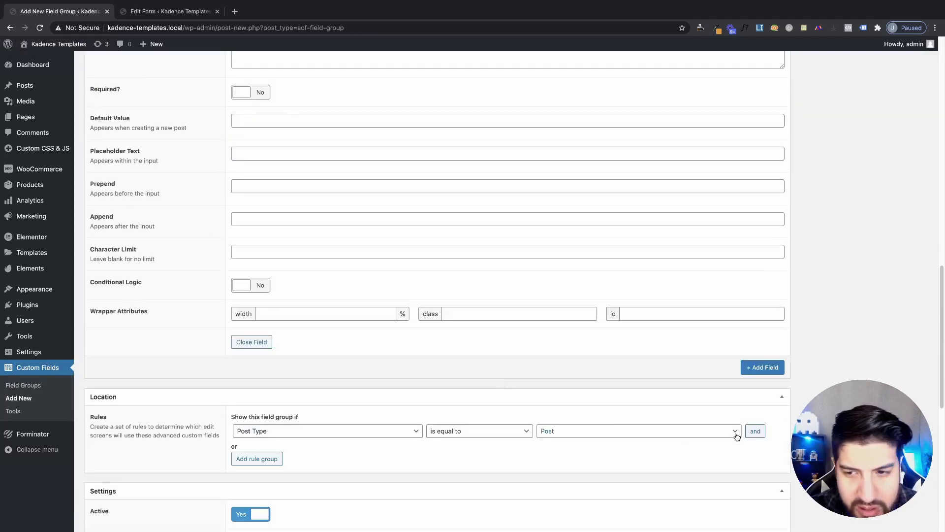
{"action": "left_click", "coordinate": [763, 365]}
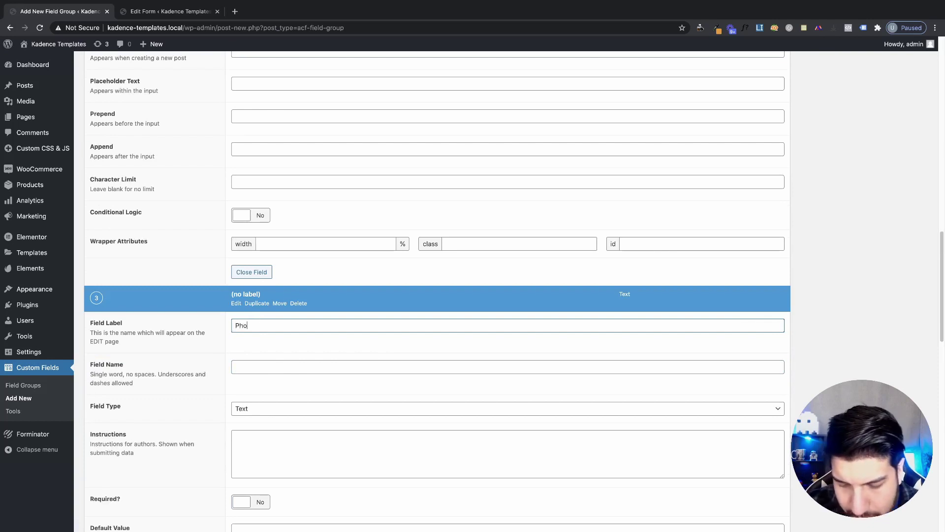
- Label the third field Phone and name it phone-1, matching the form's meta key
{"action": "left_click", "coordinate": [240, 366]}
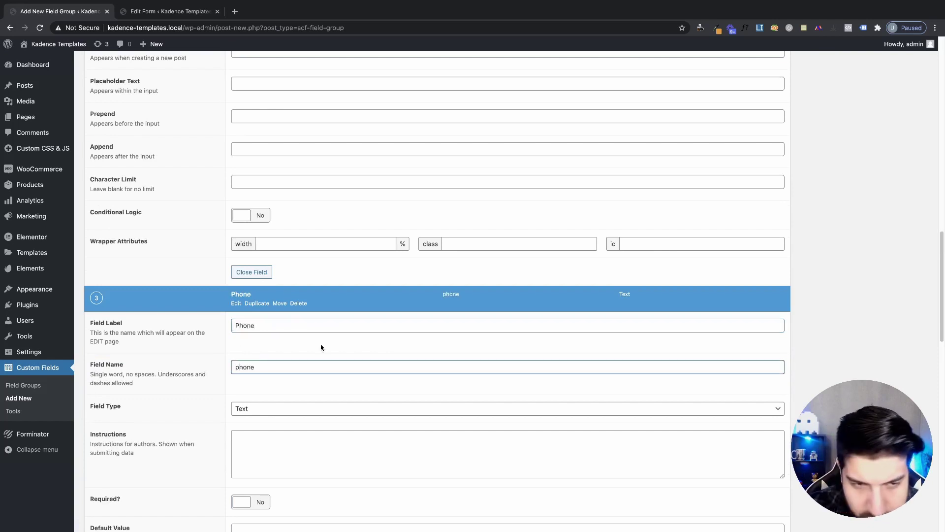
{"action": "scroll", "coordinate": [227, 86], "scroll_direction": "up", "scroll_amount": 4}
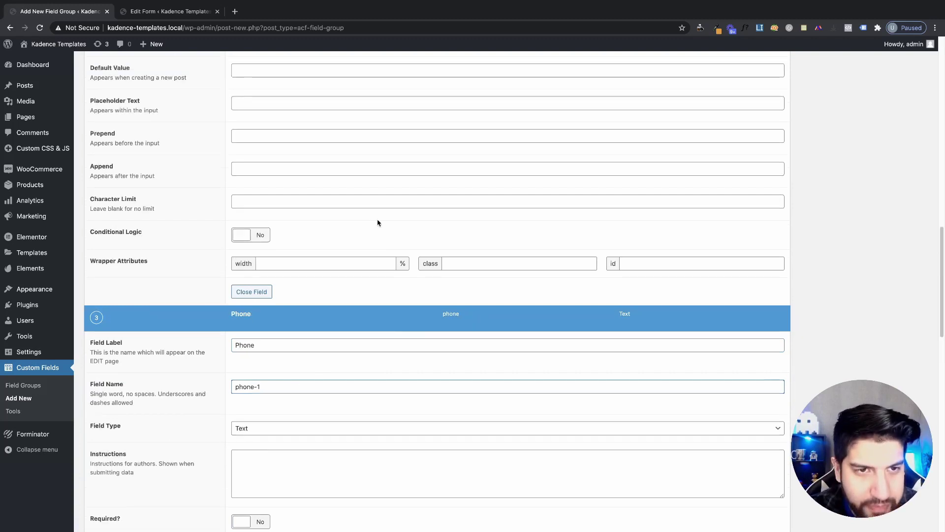
{"action": "left_click", "coordinate": [145, 13]}
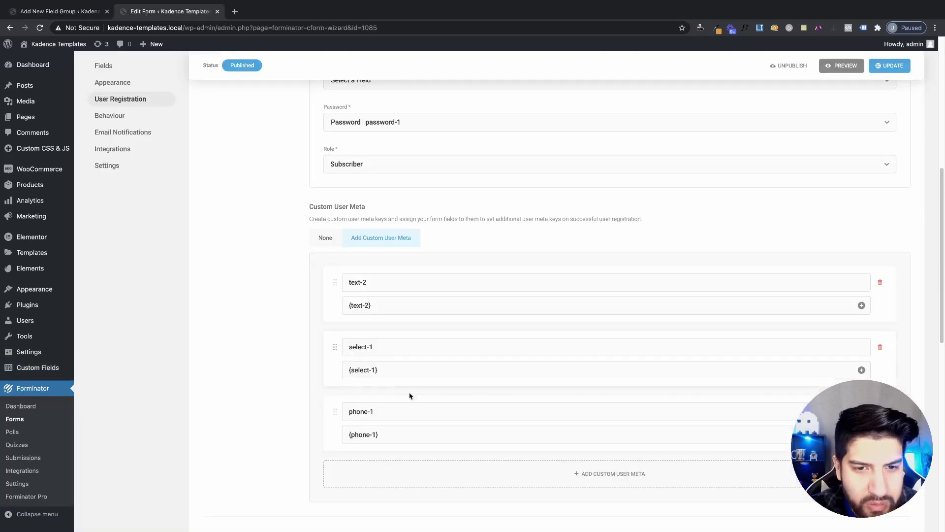
{"action": "left_click", "coordinate": [59, 11]}
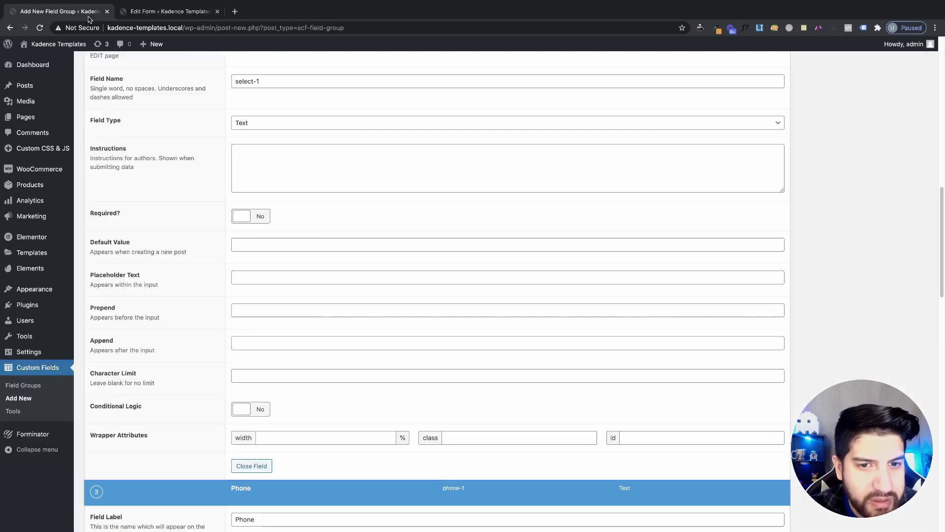
{"action": "scroll", "coordinate": [302, 359], "scroll_direction": "down", "scroll_amount": 3}
{"action": "scroll", "coordinate": [399, 388], "scroll_direction": "down", "scroll_amount": 3}
{"action": "scroll", "coordinate": [426, 416], "scroll_direction": "up", "scroll_amount": 10}
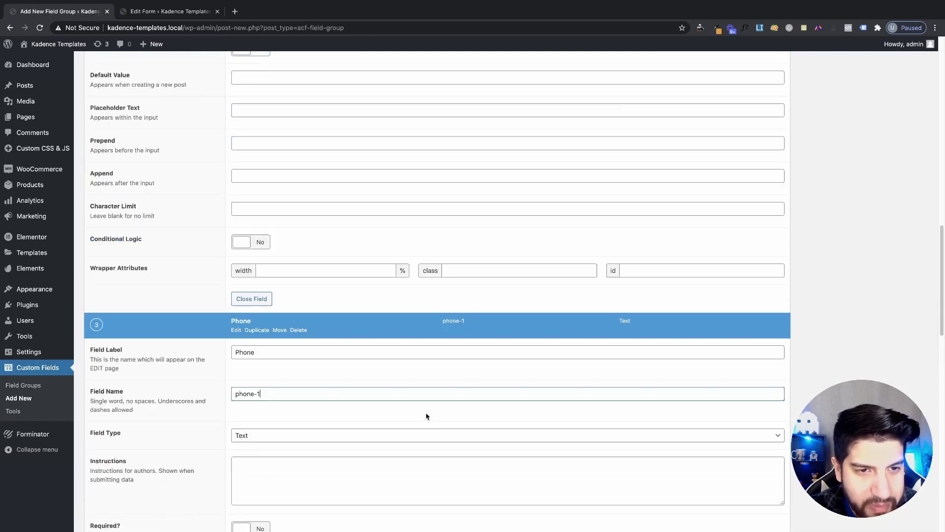
{"action": "scroll", "coordinate": [427, 415], "scroll_direction": "up", "scroll_amount": 5}
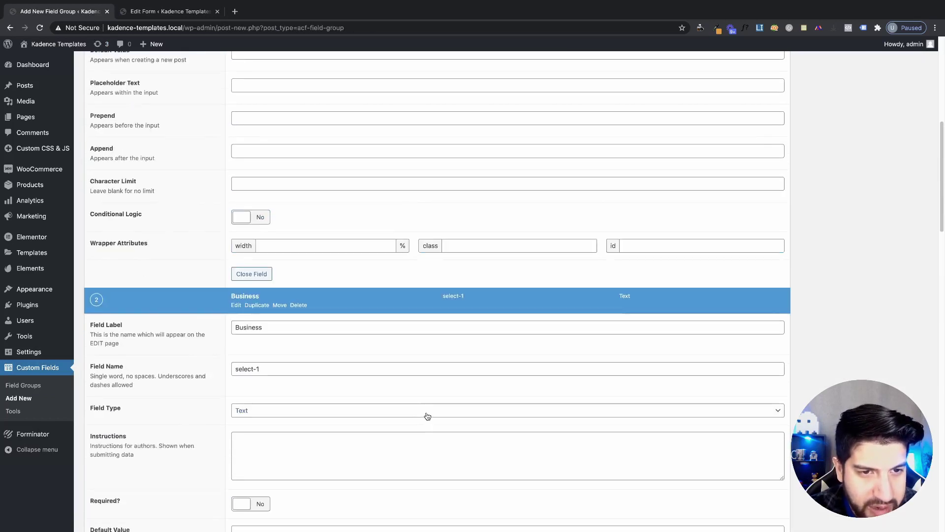
- Relabel the second field Business Size
{"action": "left_click", "coordinate": [377, 347]}
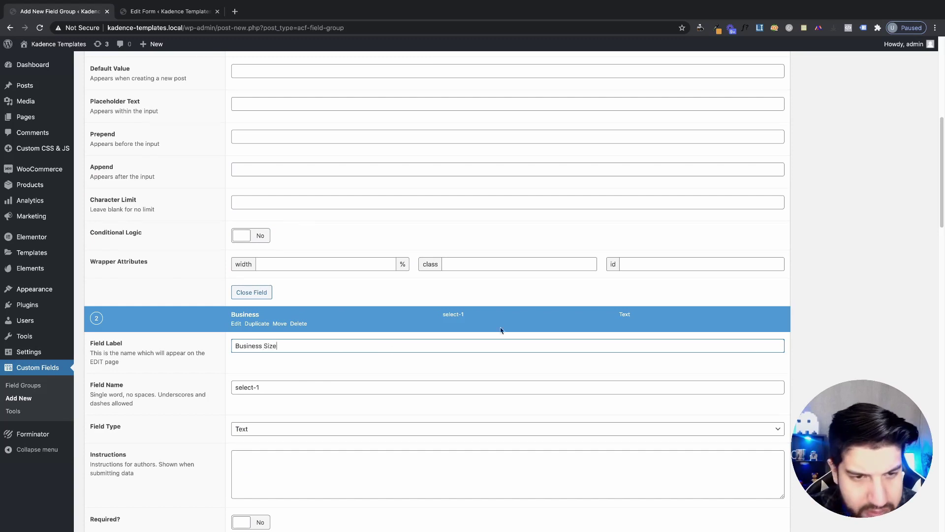
{"action": "scroll", "coordinate": [501, 330], "scroll_direction": "down", "scroll_amount": 10}
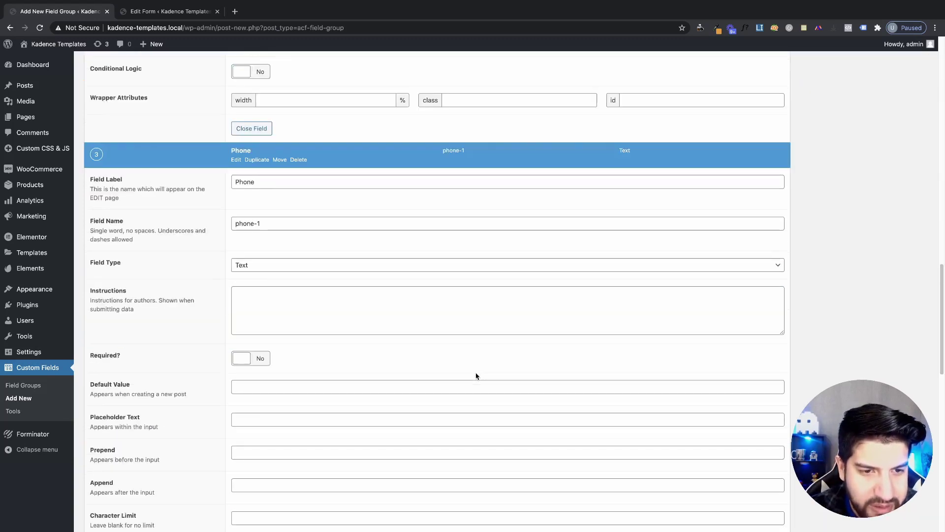
{"action": "scroll", "coordinate": [476, 376], "scroll_direction": "down", "scroll_amount": 15}
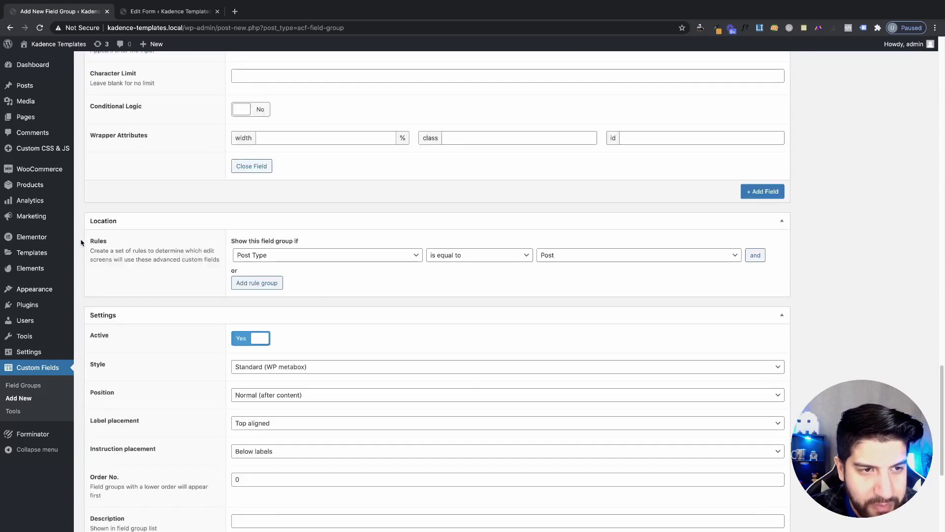
- Set the location rule to User Form is equal to All and publish the Customer Info group
{"action": "left_click", "coordinate": [268, 254]}
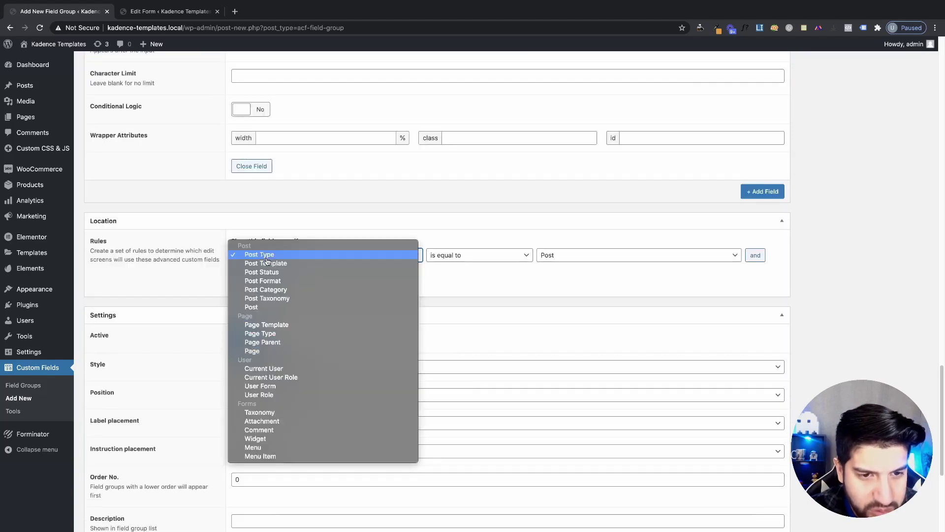
{"action": "left_click", "coordinate": [304, 387]}
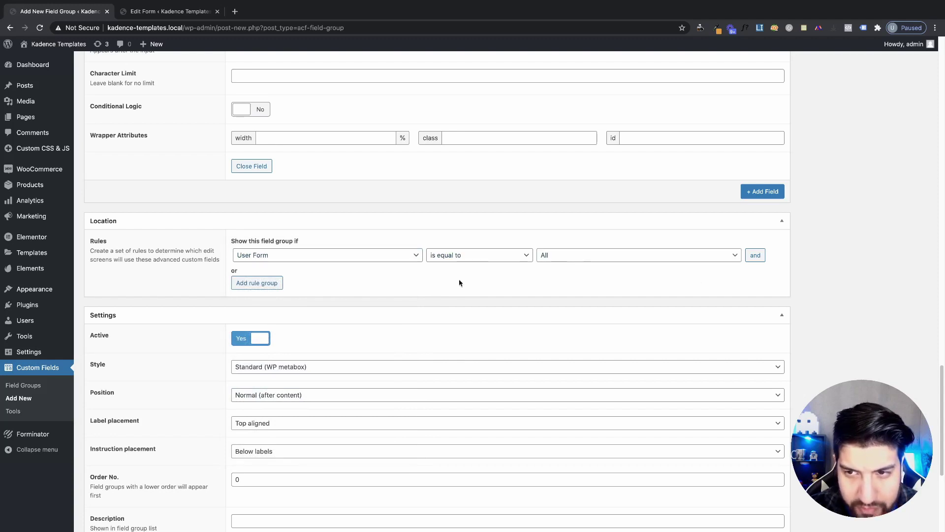
{"action": "scroll", "coordinate": [743, 346], "scroll_direction": "down", "scroll_amount": 5}
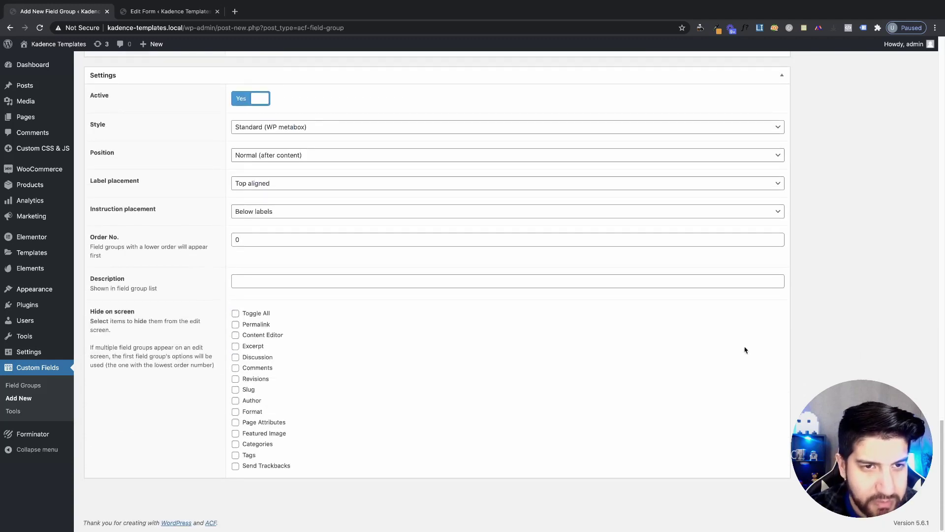
{"action": "scroll", "coordinate": [743, 348], "scroll_direction": "up", "scroll_amount": 6}
{"action": "scroll", "coordinate": [759, 348], "scroll_direction": "up", "scroll_amount": 10}
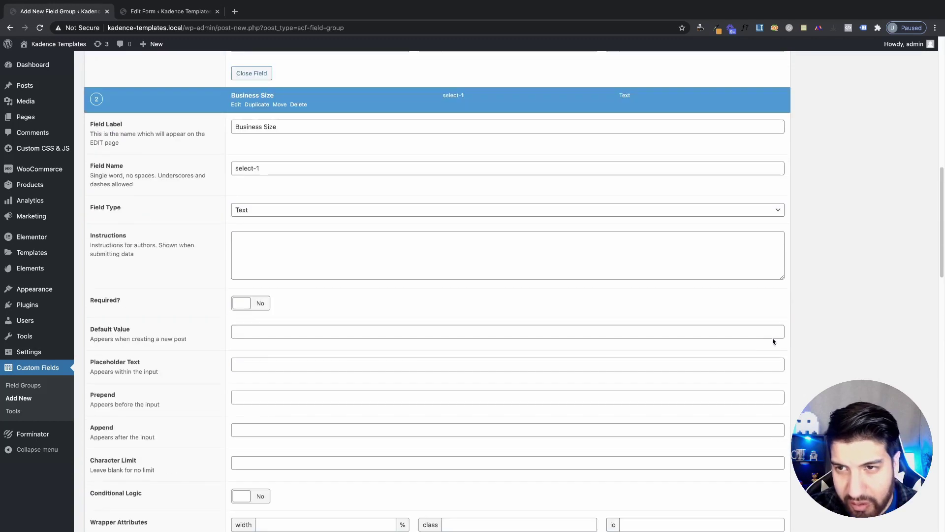
{"action": "left_click", "coordinate": [908, 194]}
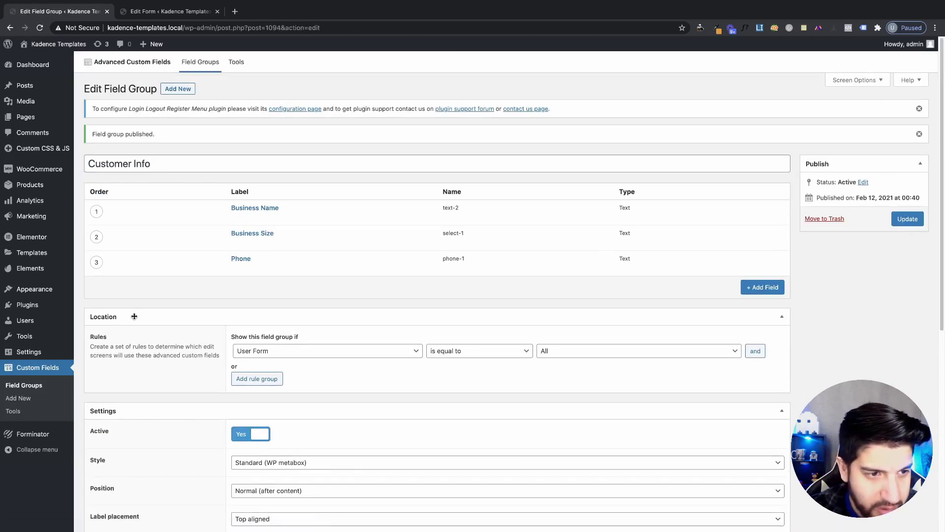
- Open the test subscriber's Edit User page from All Users and scroll to Customer Info
{"action": "left_click", "coordinate": [85, 318]}
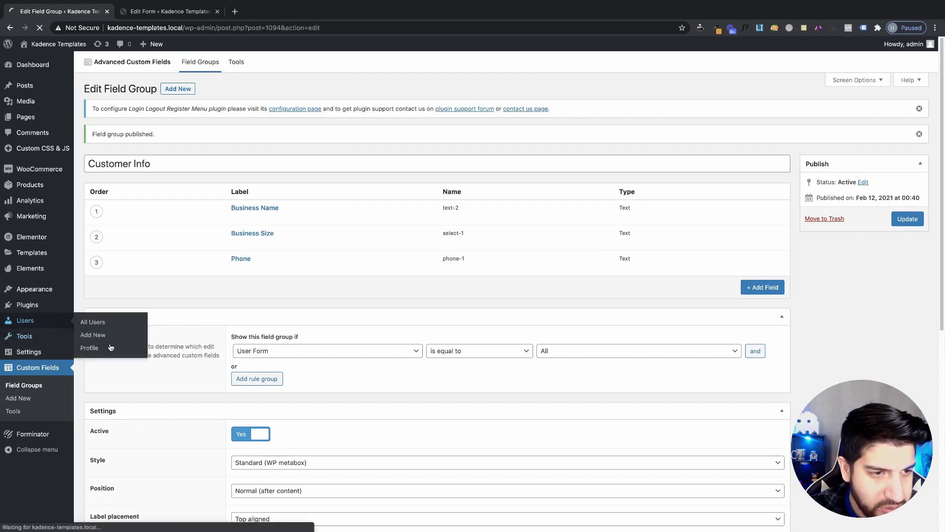
{"action": "left_click", "coordinate": [130, 199]}
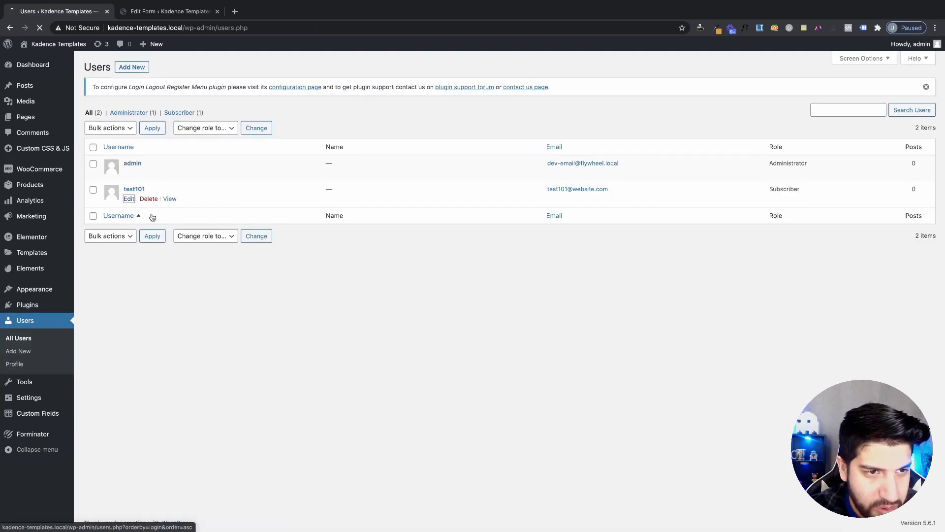
{"action": "scroll", "coordinate": [334, 311], "scroll_direction": "down", "scroll_amount": 7}
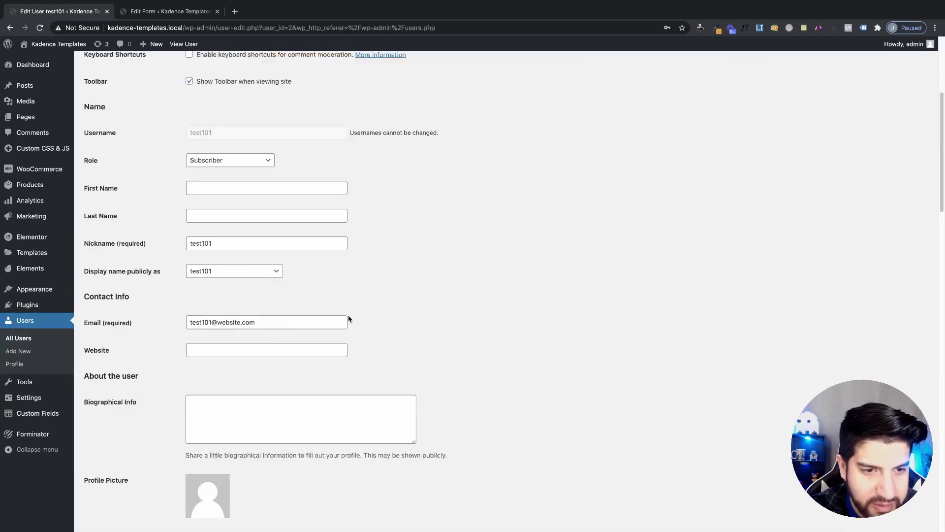
{"action": "scroll", "coordinate": [348, 314], "scroll_direction": "down", "scroll_amount": 4}
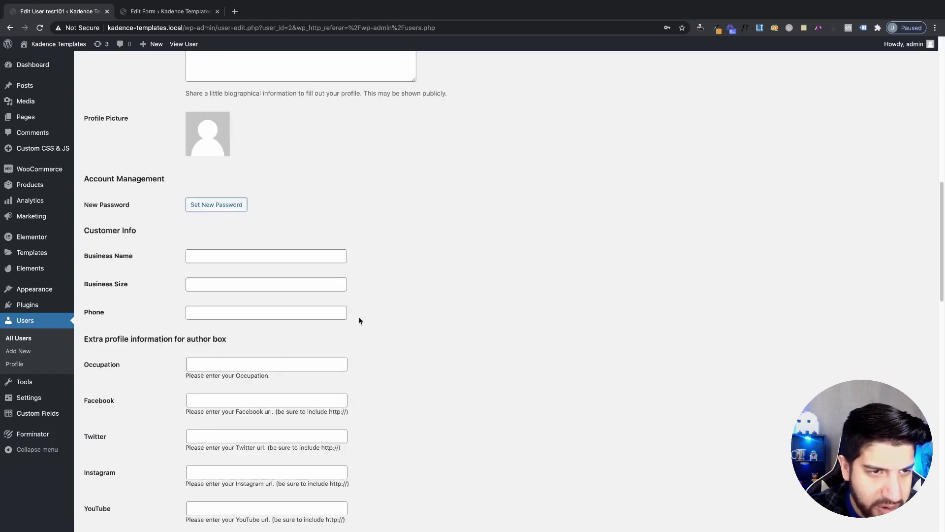
{"action": "scroll", "coordinate": [359, 321], "scroll_direction": "down", "scroll_amount": 1}
{"action": "scroll", "coordinate": [366, 325], "scroll_direction": "down", "scroll_amount": 18}
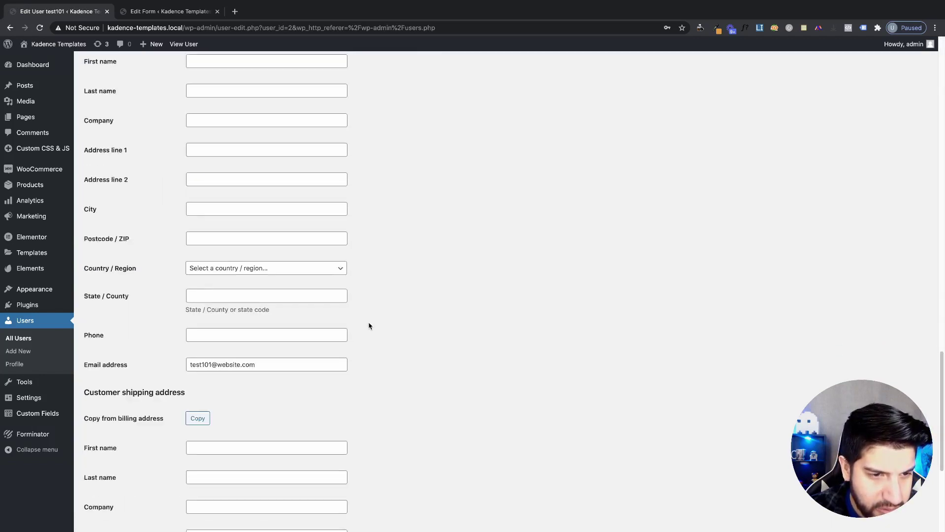
{"action": "scroll", "coordinate": [369, 326], "scroll_direction": "up", "scroll_amount": 13}
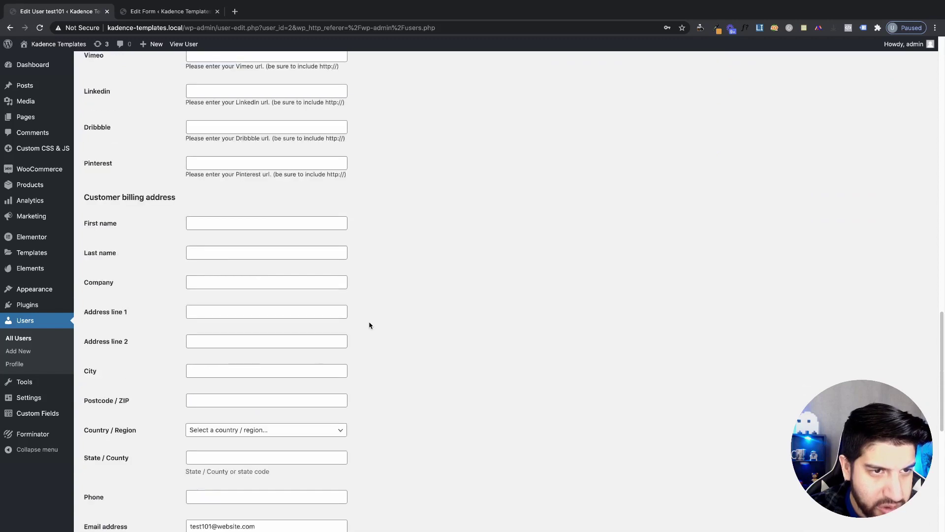
{"action": "scroll", "coordinate": [369, 325], "scroll_direction": "up", "scroll_amount": 5}
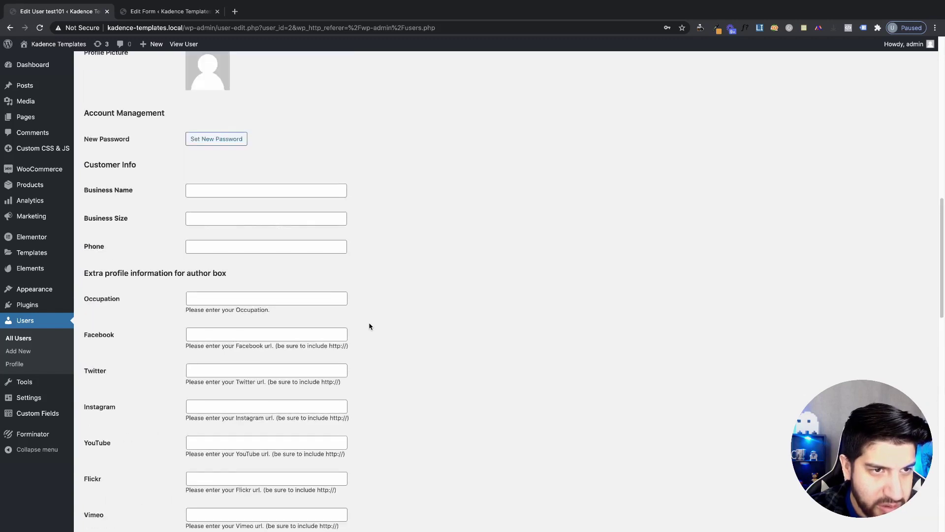
{"action": "scroll", "coordinate": [369, 326], "scroll_direction": "up", "scroll_amount": 1}
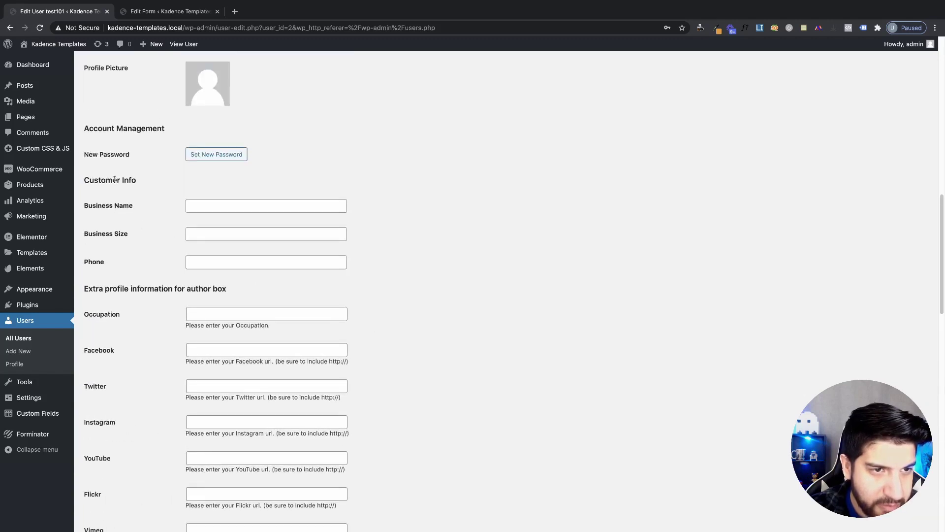
- Highlight the Customer Info section and check its empty Business Size and Phone fields
{"action": "left_click_drag", "start_coordinate": [82, 185], "coordinate": [369, 282]}
{"action": "left_click", "coordinate": [388, 285]}
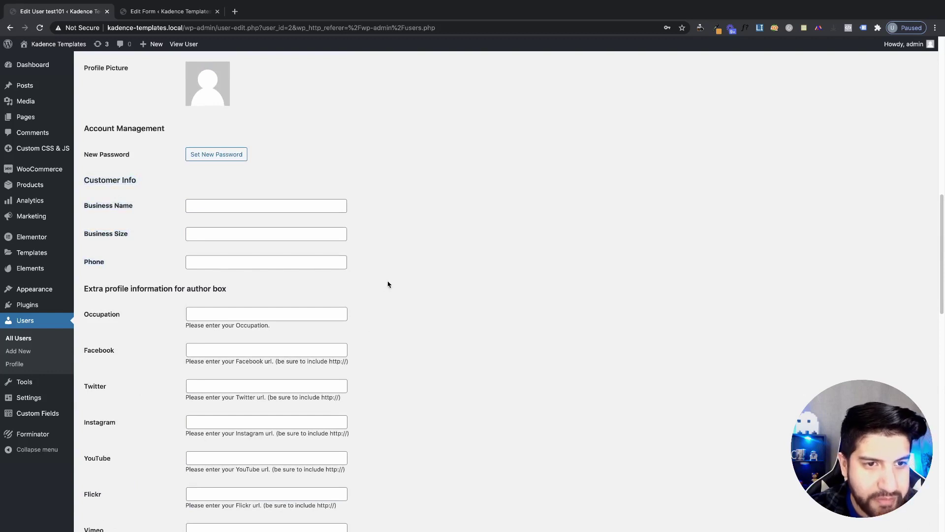
{"action": "left_click", "coordinate": [240, 233]}
{"action": "left_click", "coordinate": [231, 258]}
{"action": "scroll", "coordinate": [393, 285], "scroll_direction": "up", "scroll_amount": 3}
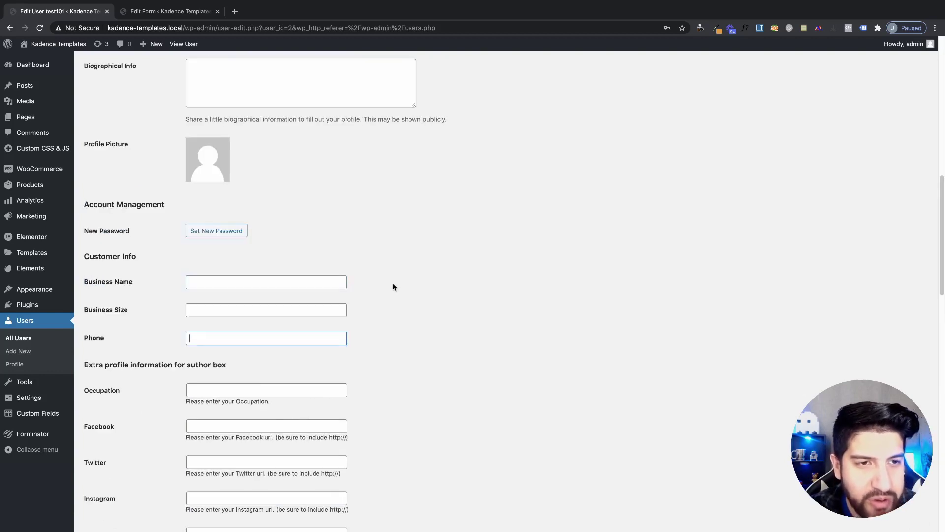
{"action": "scroll", "coordinate": [393, 285], "scroll_direction": "down", "scroll_amount": 3}
{"action": "scroll", "coordinate": [369, 270], "scroll_direction": "up", "scroll_amount": 3}
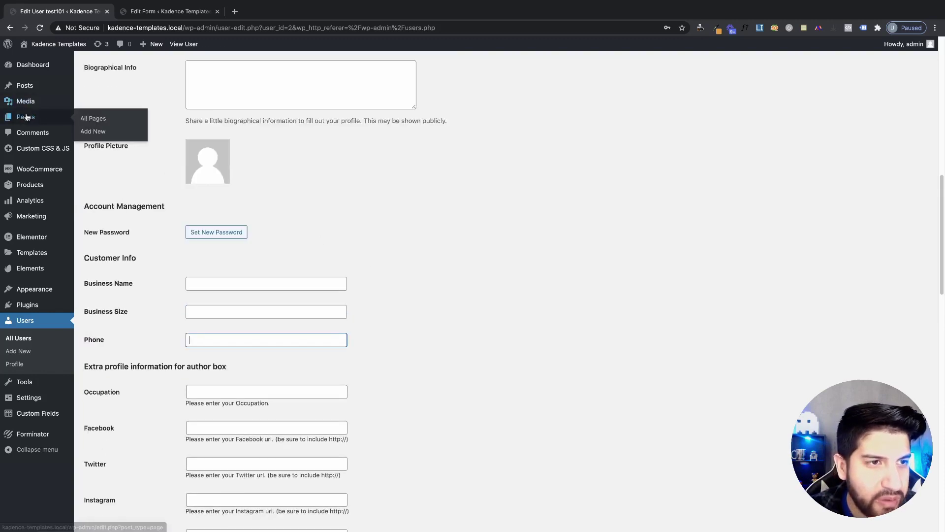
- Copy the User Registration form's shortcode from the Forminator dashboard
{"action": "left_click", "coordinate": [45, 113]}
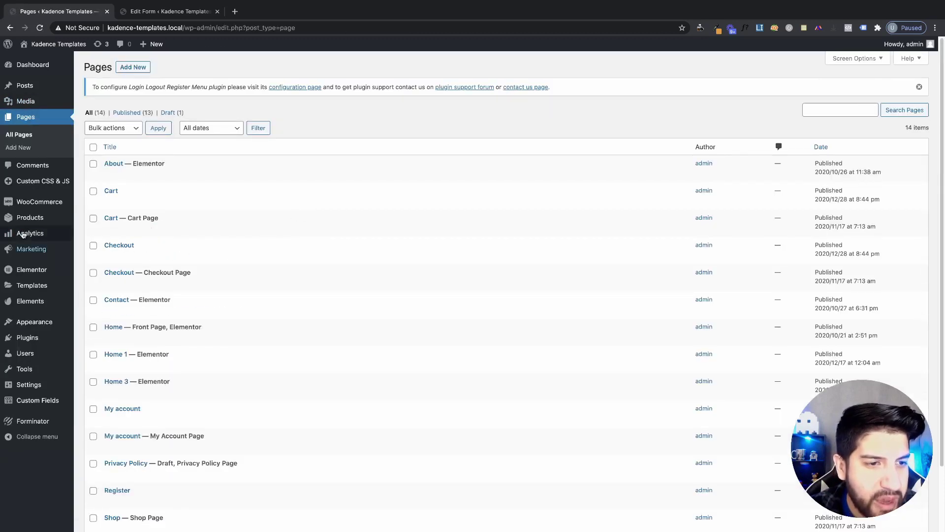
{"action": "scroll", "coordinate": [197, 246], "scroll_direction": "down", "scroll_amount": 3}
{"action": "mouse_move", "coordinate": [34, 403]}
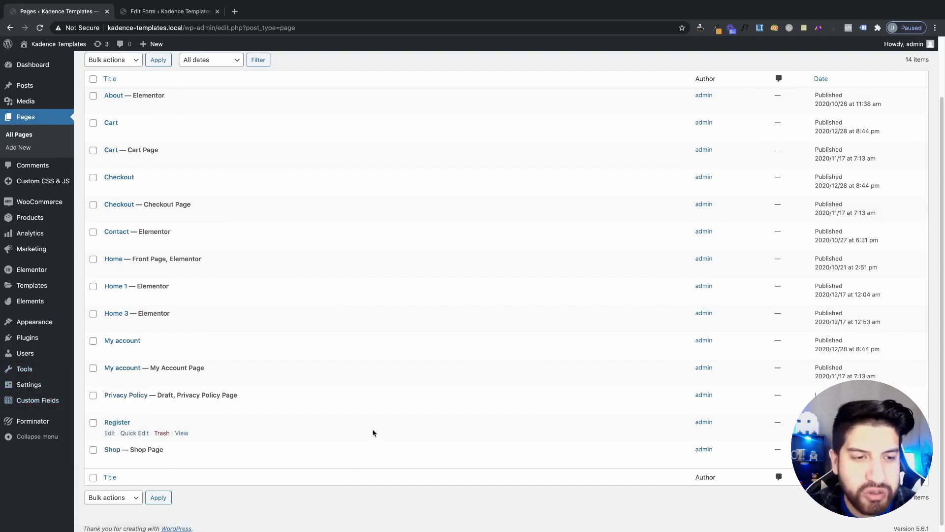
{"action": "left_click", "coordinate": [33, 423]}
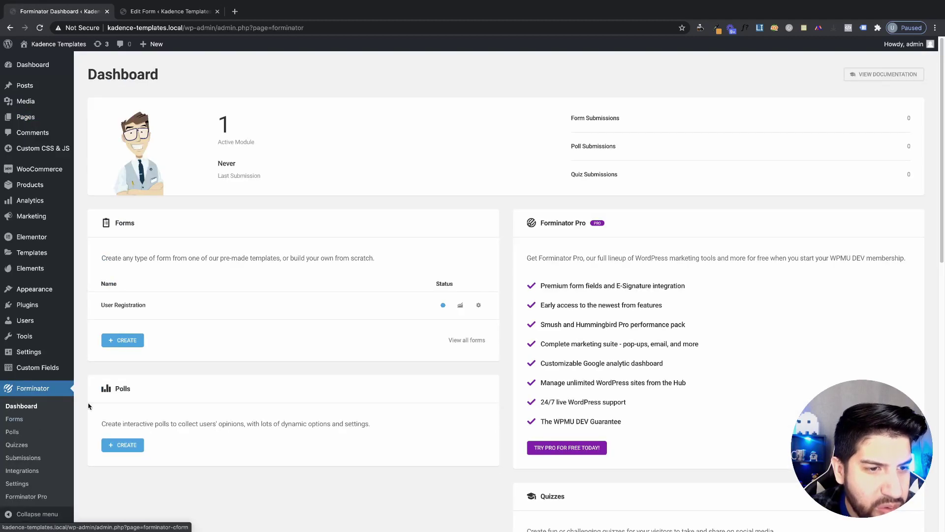
{"action": "left_click", "coordinate": [478, 307]}
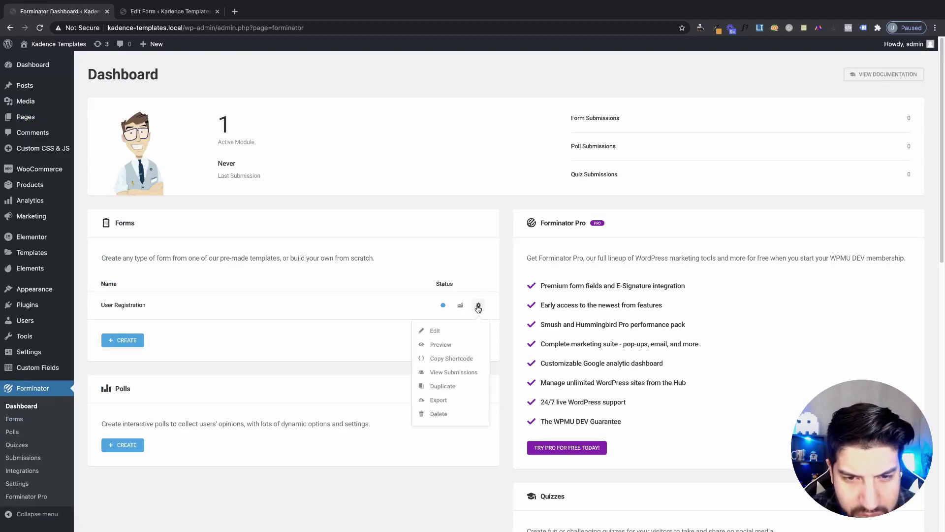
{"action": "left_click", "coordinate": [459, 359]}
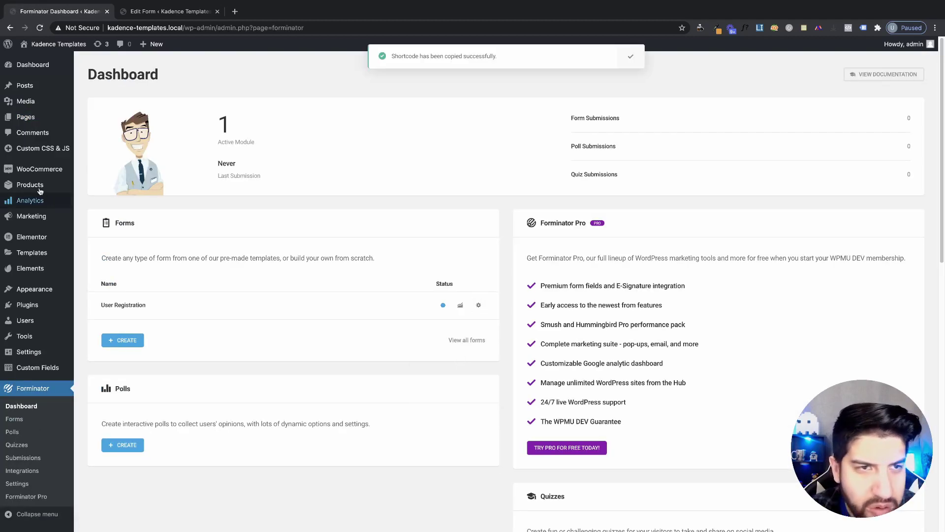
- Start a new blank page from the Pages list
{"action": "left_click", "coordinate": [92, 116]}
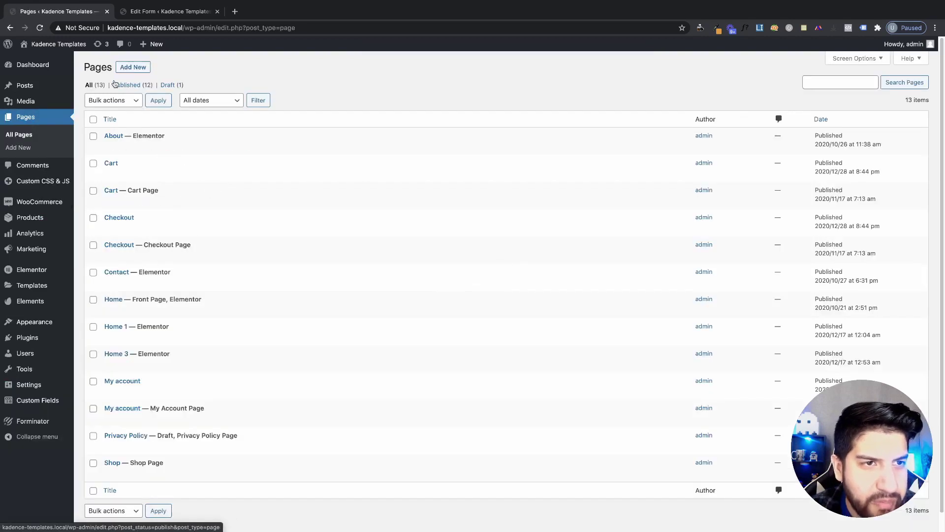
{"action": "mouse_move", "coordinate": [130, 142]}
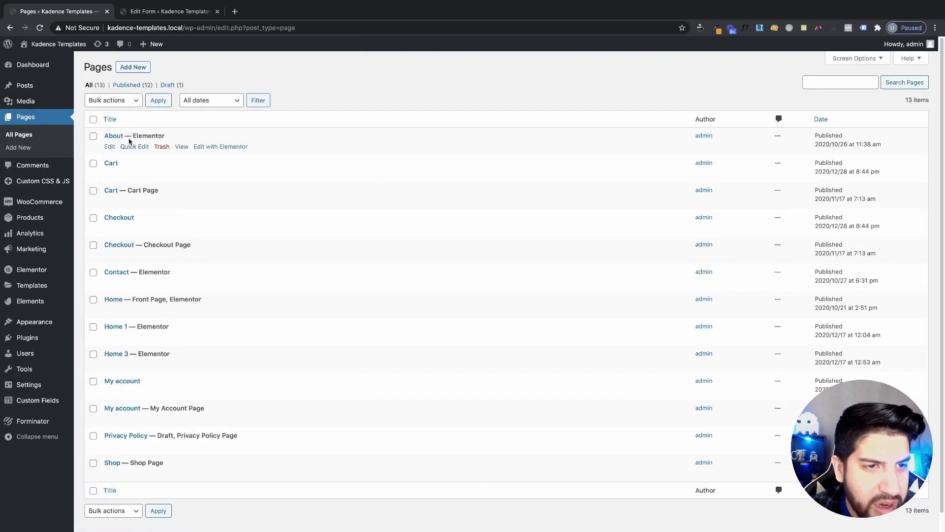
{"action": "left_click", "coordinate": [132, 67]}
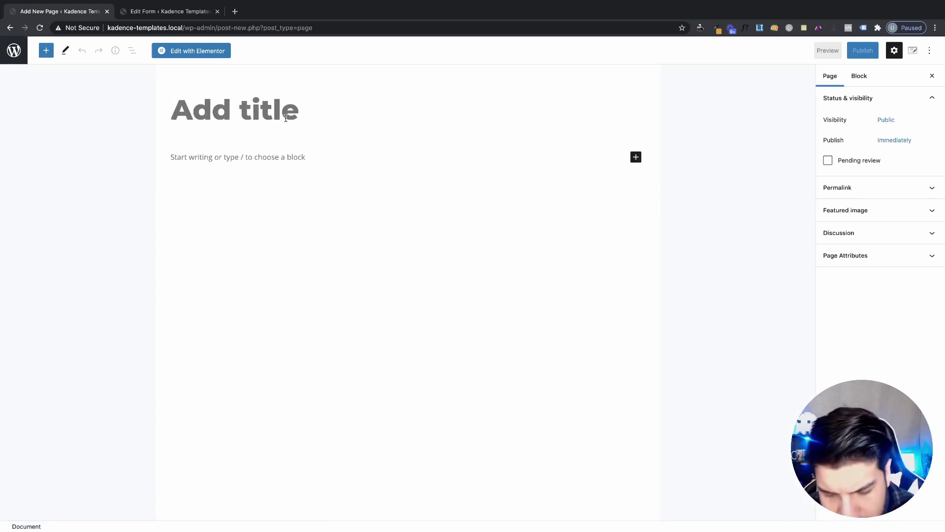
- Title the page Register and paste the User Registration form shortcode into its first block
{"action": "type", "text": "Registe"}
{"action": "type", "text": "r"}
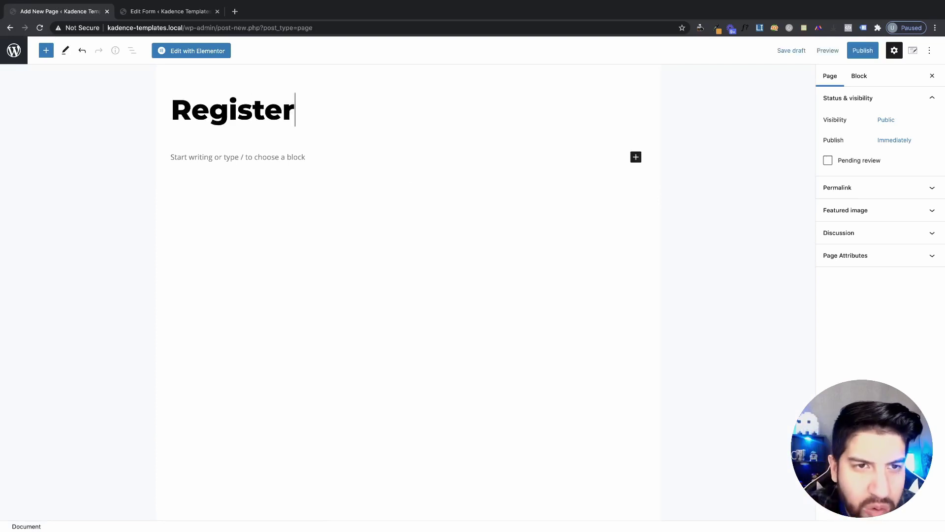
{"action": "left_click", "coordinate": [243, 158]}
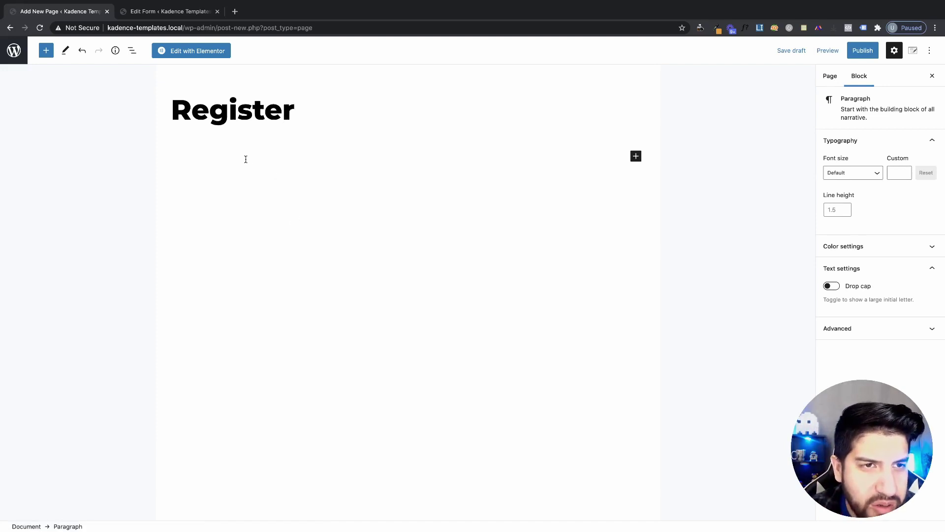
{"action": "key", "text": "ctrl+v"}
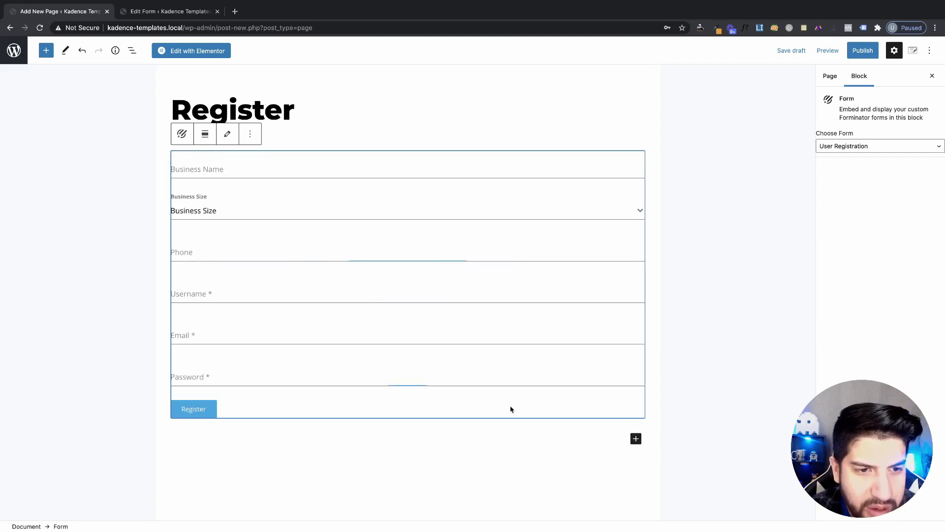
- Publish the Register page and return to the pages list
{"action": "left_click", "coordinate": [864, 56]}
{"action": "left_click", "coordinate": [864, 55]}
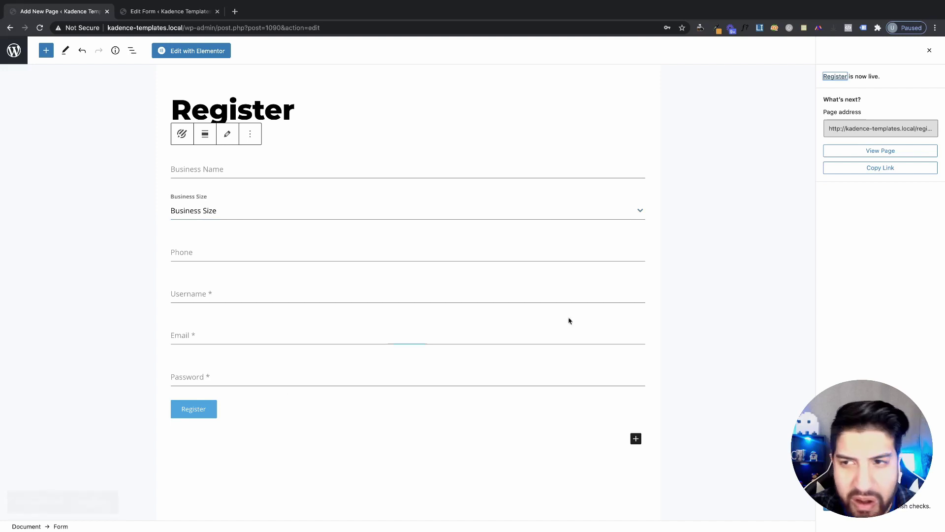
{"action": "left_click", "coordinate": [929, 51]}
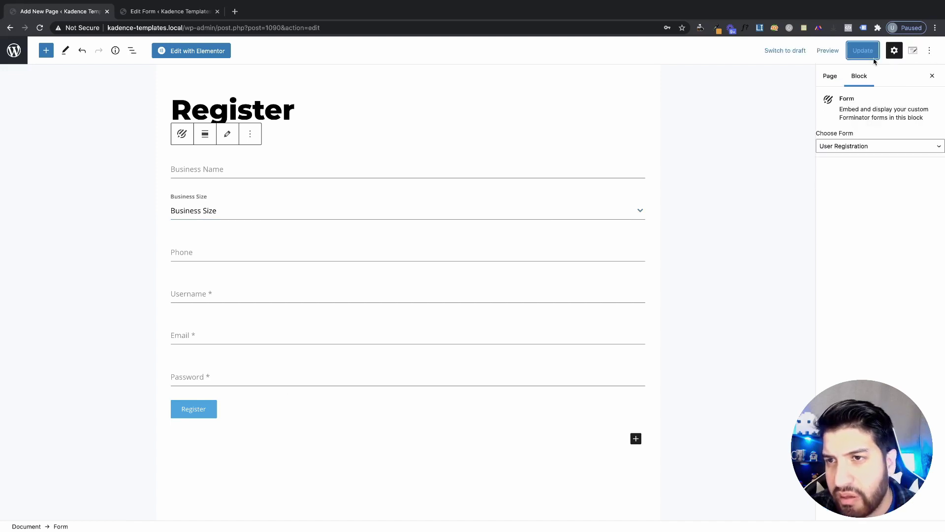
{"action": "left_click", "coordinate": [14, 50]}
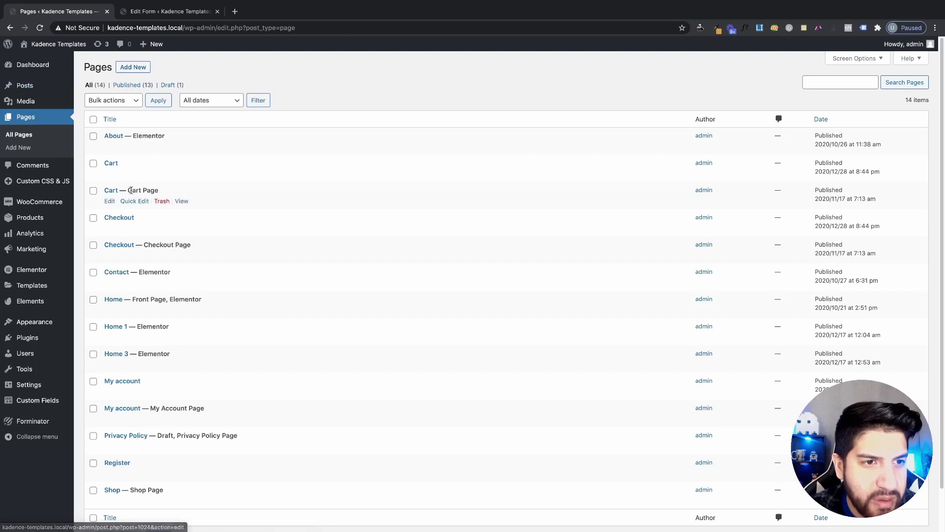
- View the published Register page in a new tab and select its web address
{"action": "scroll", "coordinate": [164, 473], "scroll_direction": "down", "scroll_amount": 1}
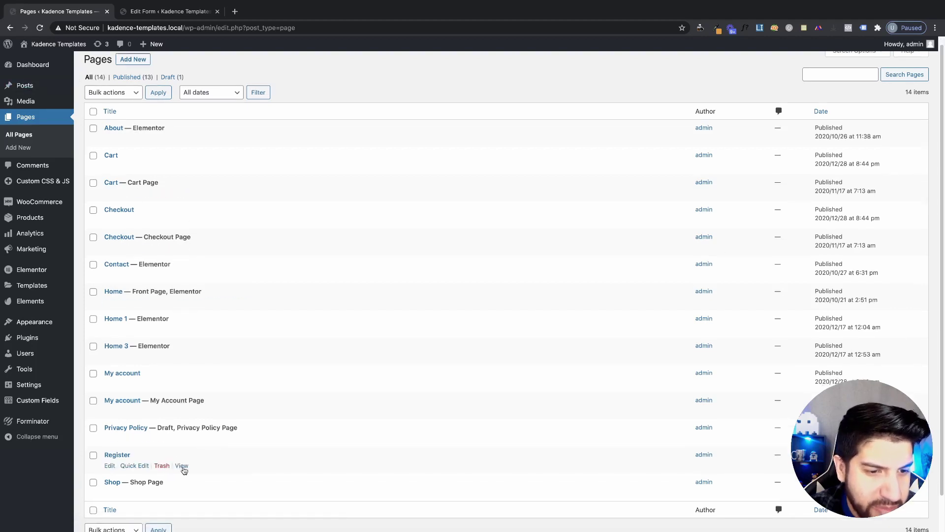
{"action": "left_click", "coordinate": [183, 466]}
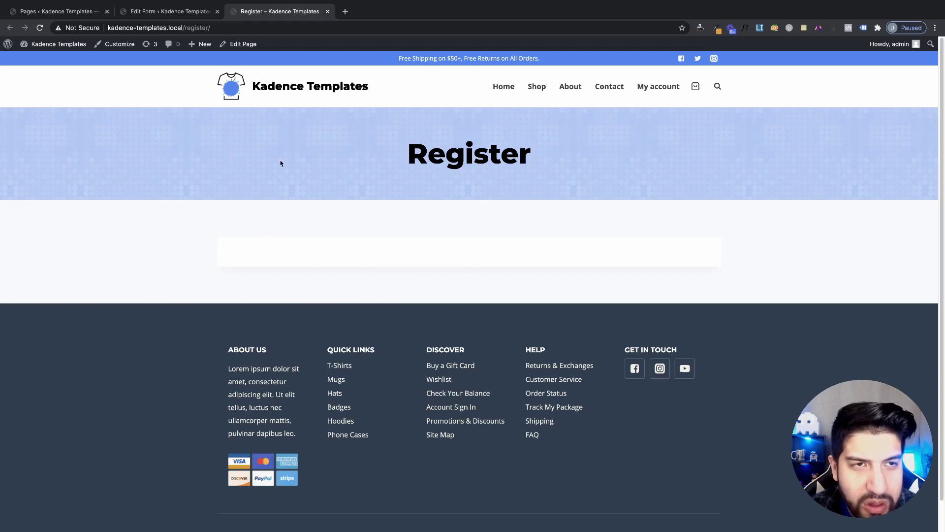
{"action": "left_click", "coordinate": [51, 10]}
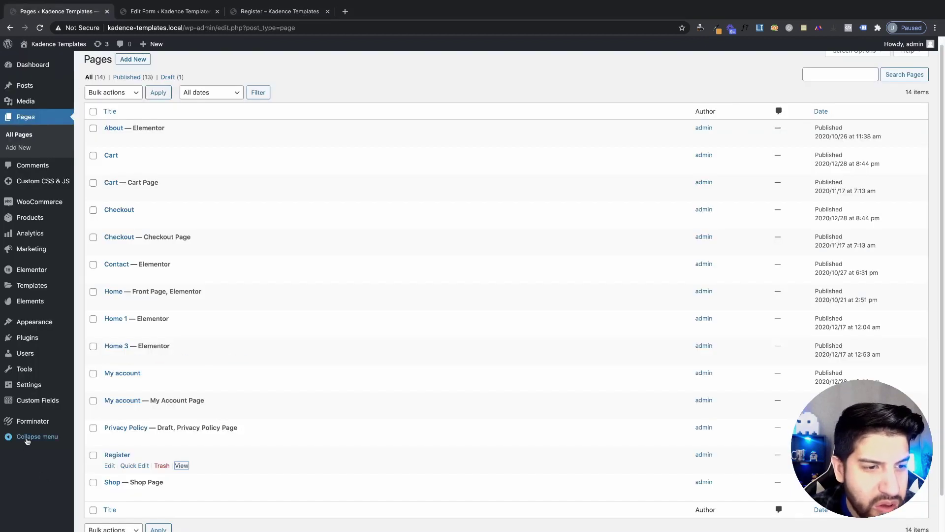
{"action": "left_click", "coordinate": [194, 17]}
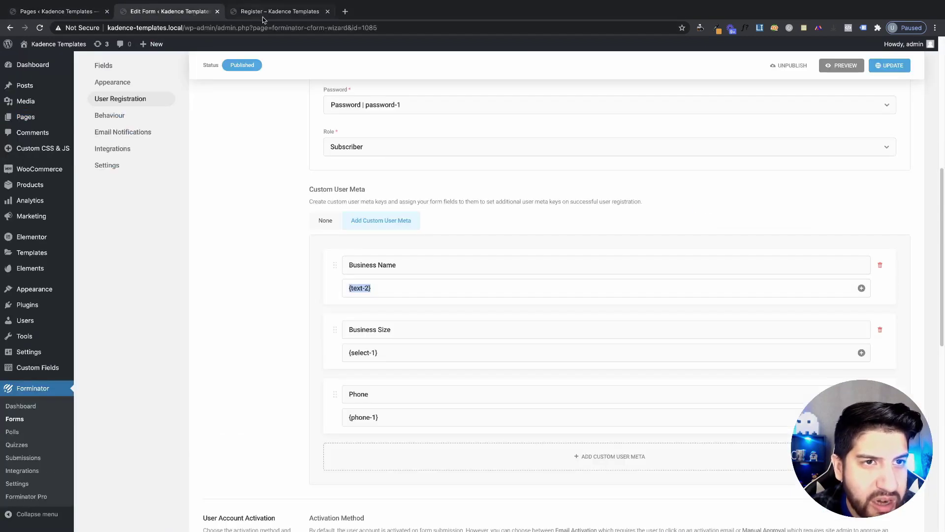
{"action": "left_click", "coordinate": [264, 15]}
{"action": "left_click", "coordinate": [225, 27]}
{"action": "key", "text": "ctrl+c"}
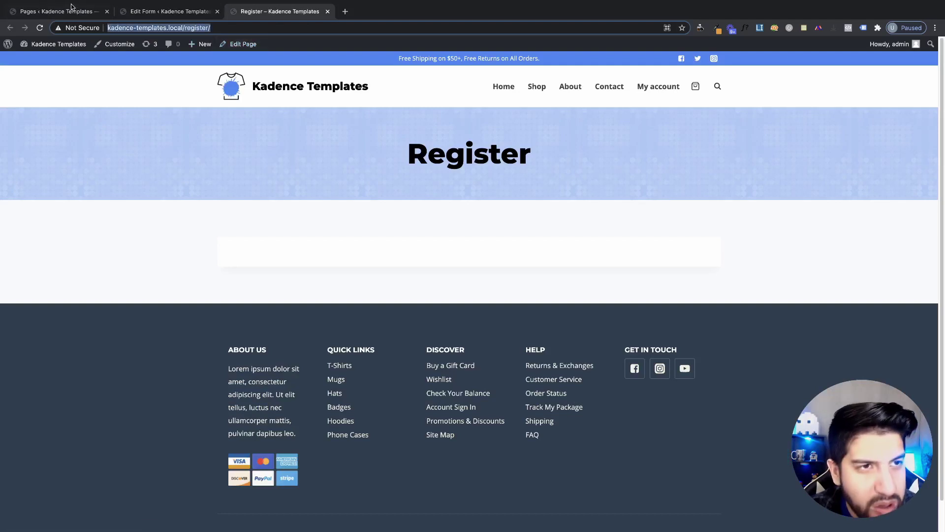
{"action": "left_click", "coordinate": [71, 6]}
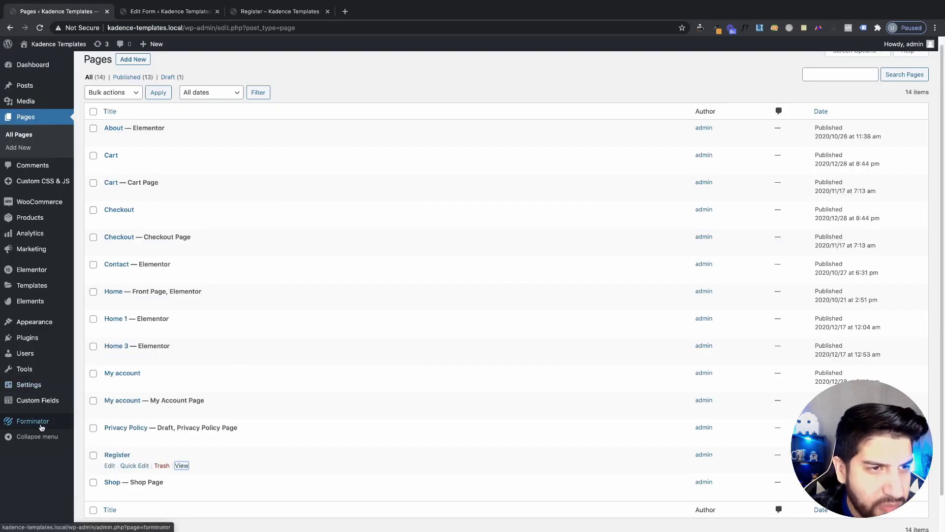
{"action": "mouse_move", "coordinate": [48, 429]}
{"action": "mouse_move", "coordinate": [32, 390]}
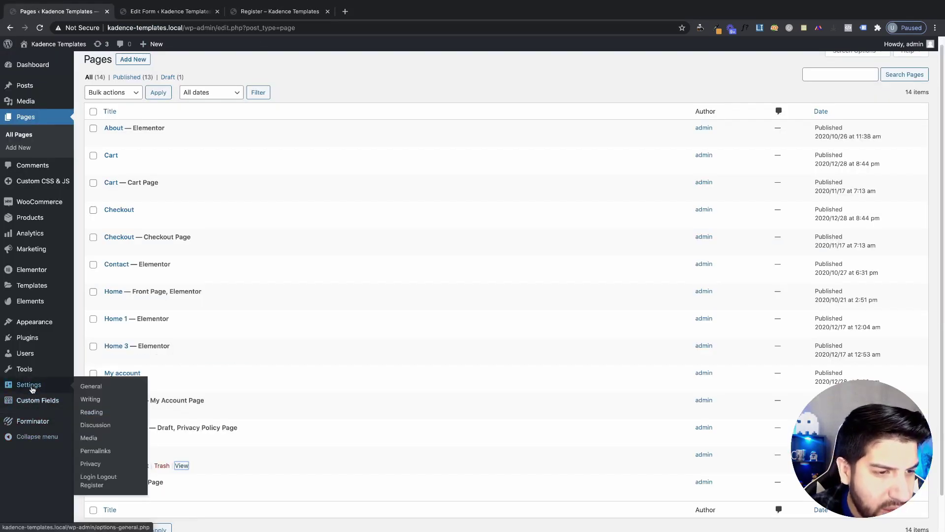
{"action": "left_click", "coordinate": [113, 486]}
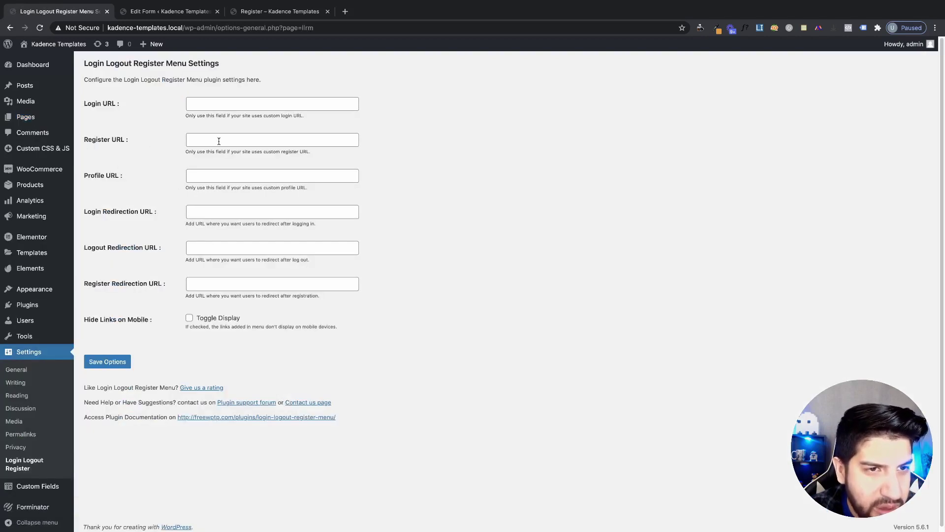
{"action": "left_click", "coordinate": [219, 141]}
{"action": "key", "text": "ctrl+v"}
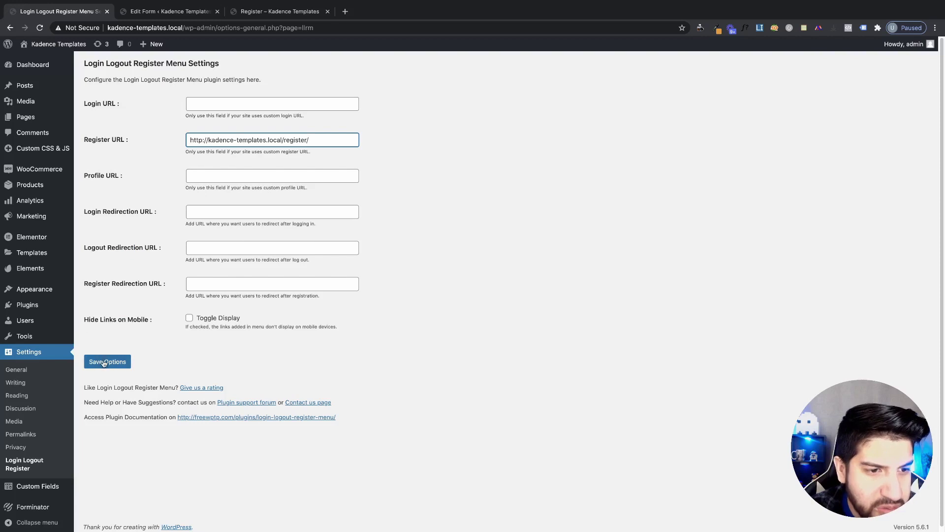
{"action": "left_click", "coordinate": [108, 361]}
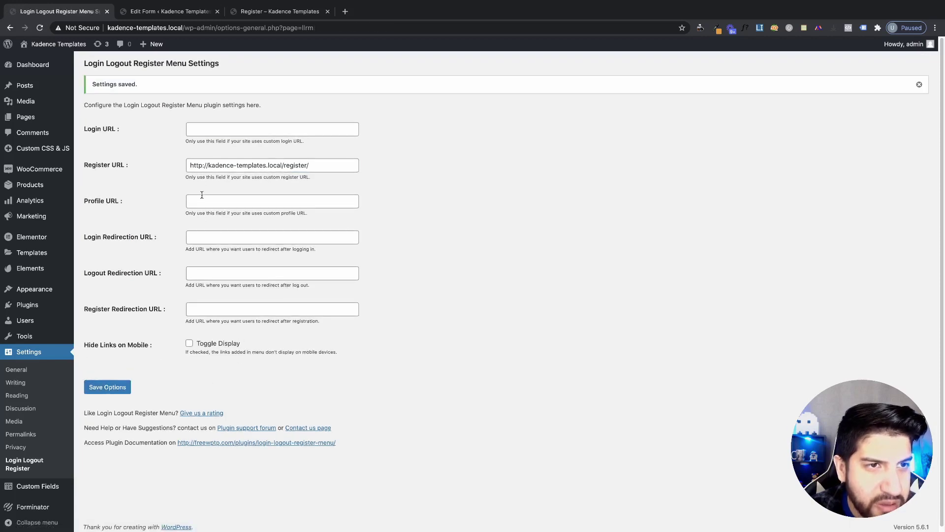
{"action": "left_click", "coordinate": [257, 12]}
{"action": "key", "text": "ctrl+r"}
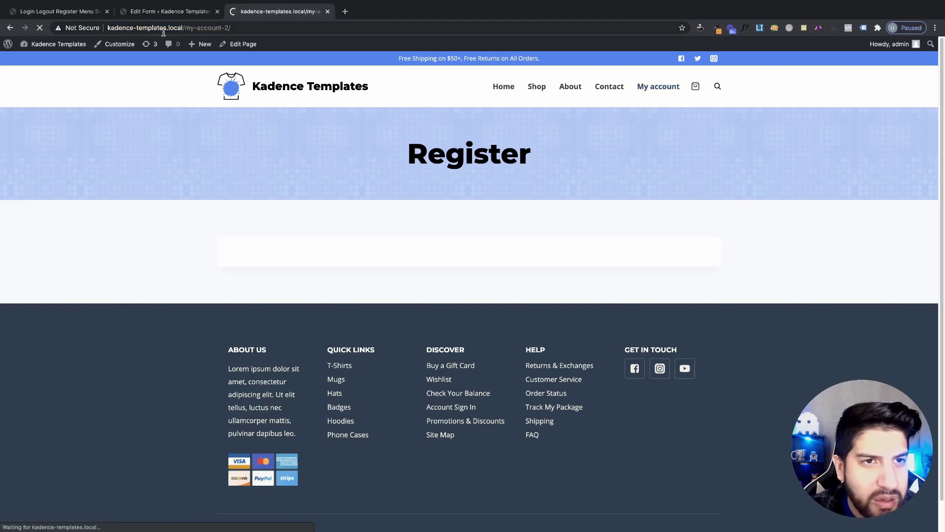
{"action": "left_click", "coordinate": [57, 11]}
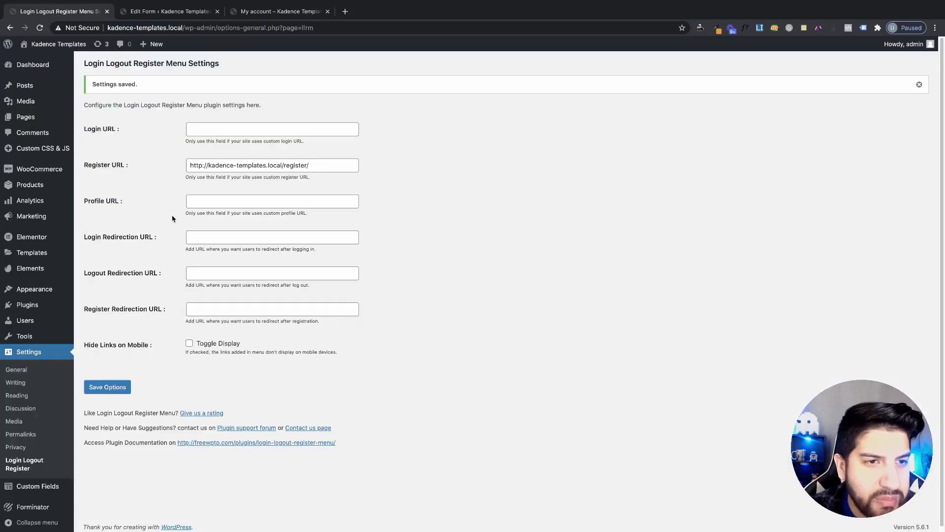
{"action": "left_click", "coordinate": [202, 133]}
{"action": "type", "text": "http://kadence-templates.local/my-account-2/"}
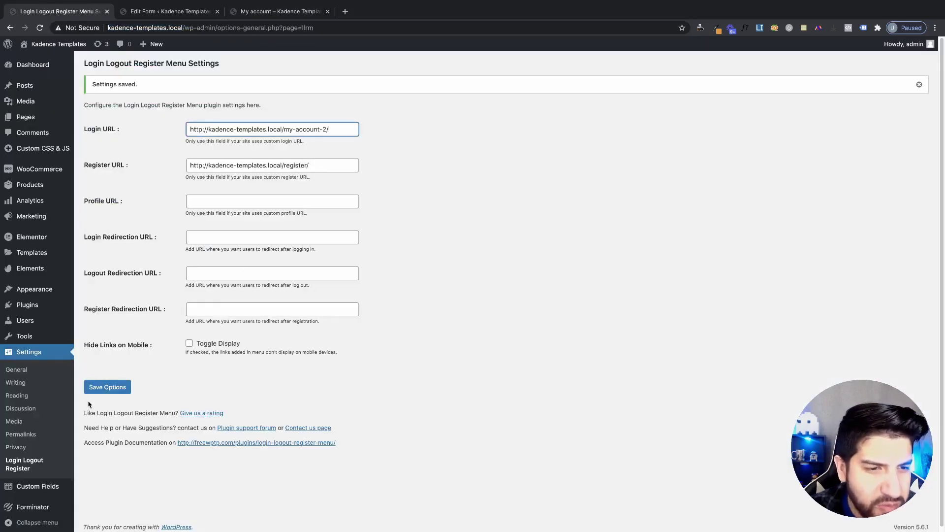
{"action": "left_click", "coordinate": [101, 390]}
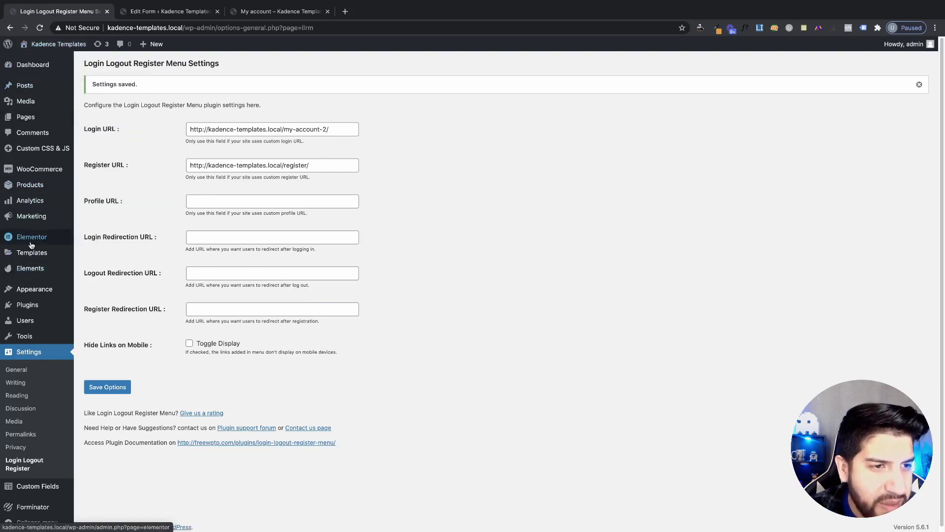
{"action": "mouse_move", "coordinate": [61, 295]}
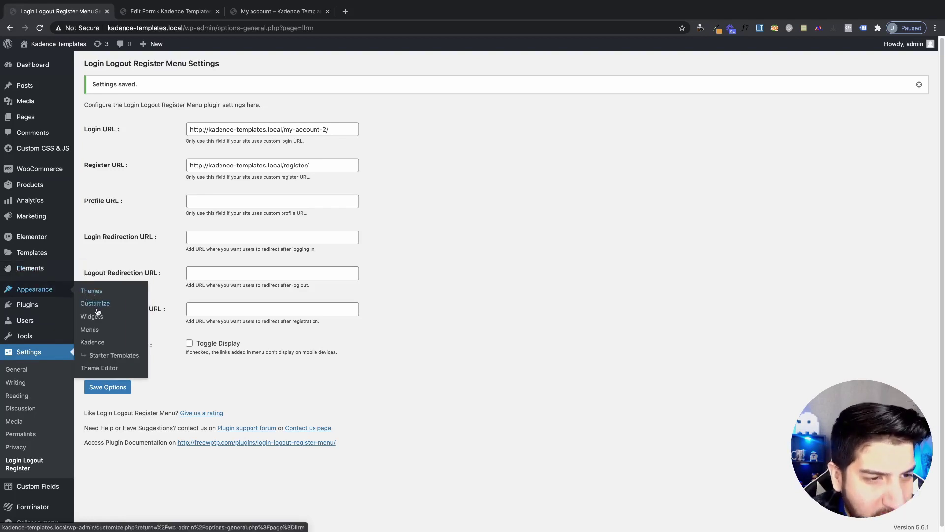
- Add Log In | Log Out and Register links to the Store Menu
{"action": "left_click", "coordinate": [93, 342]}
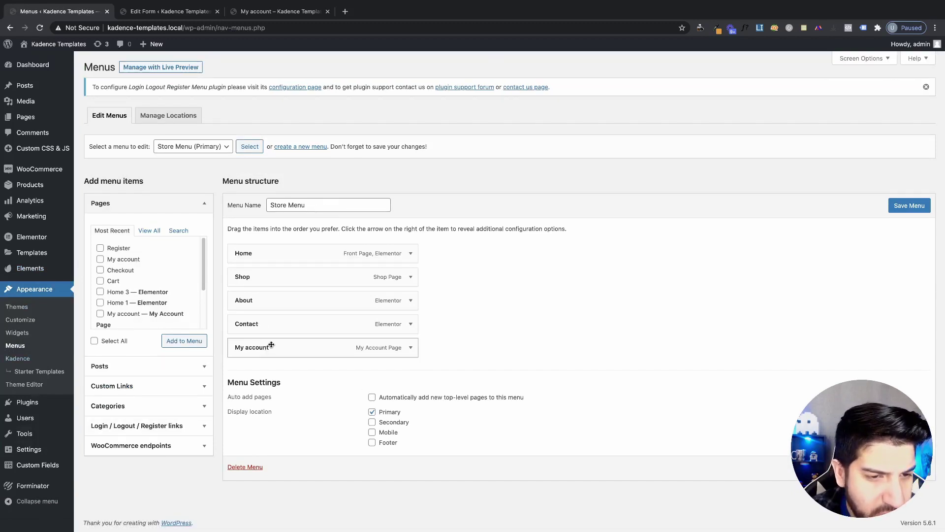
{"action": "left_click", "coordinate": [140, 427]}
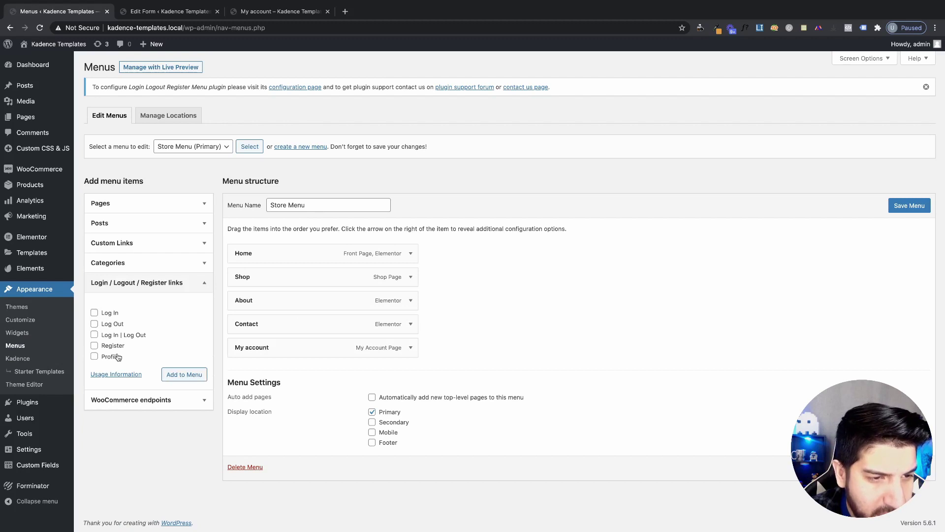
{"action": "left_click", "coordinate": [94, 335]}
{"action": "left_click", "coordinate": [94, 346]}
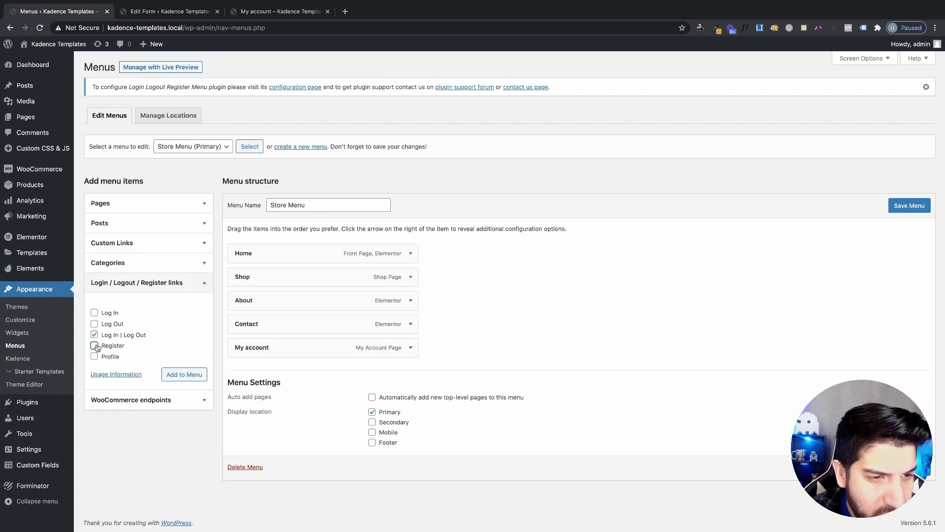
{"action": "left_click", "coordinate": [181, 377]}
- Nest the new links under My account, save the menu, and view the My account page
{"action": "left_click_drag", "start_coordinate": [282, 379], "coordinate": [274, 397]}
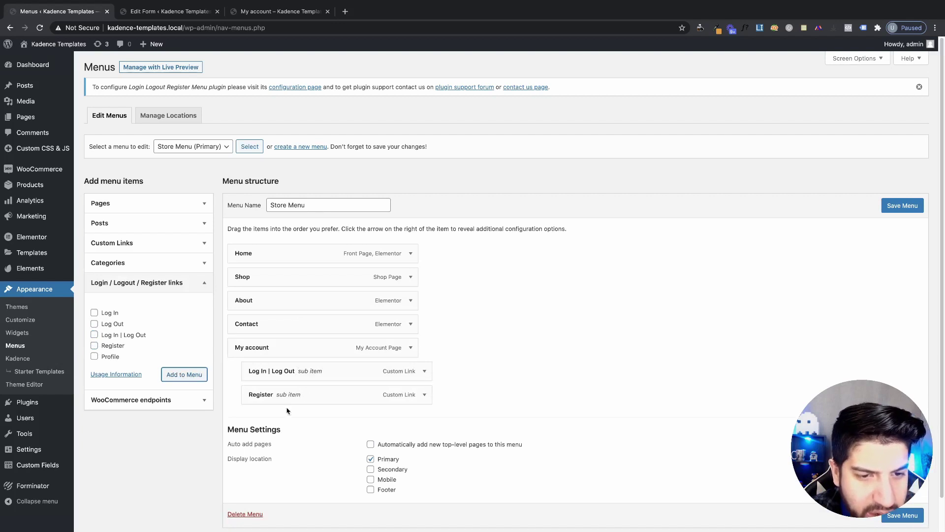
{"action": "left_click", "coordinate": [902, 206]}
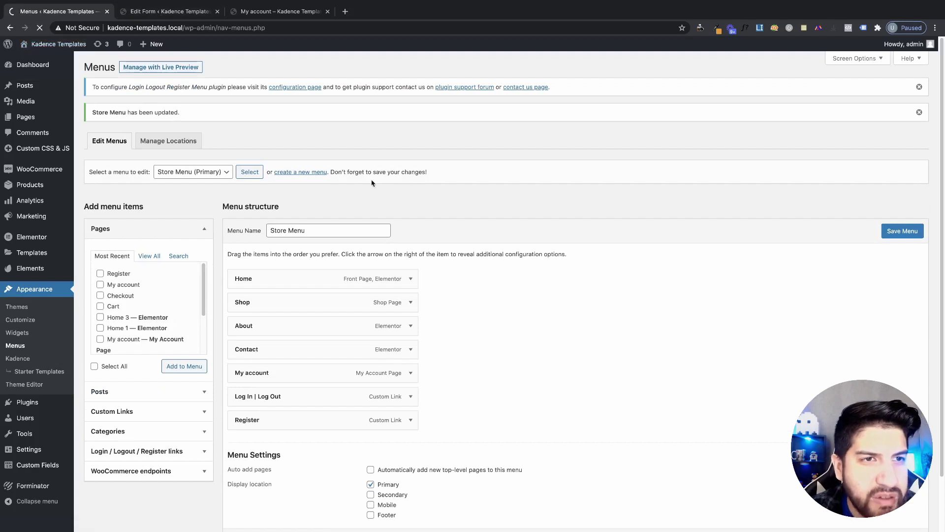
{"action": "left_click", "coordinate": [279, 11]}
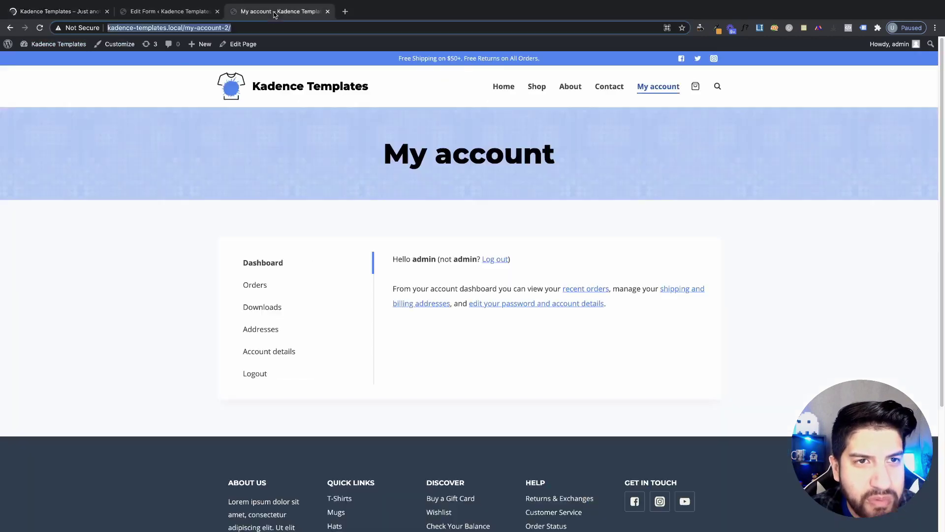
- Nest Log In | Log Out and Register under My account in the Store Menu and save
{"action": "left_click", "coordinate": [38, 11]}
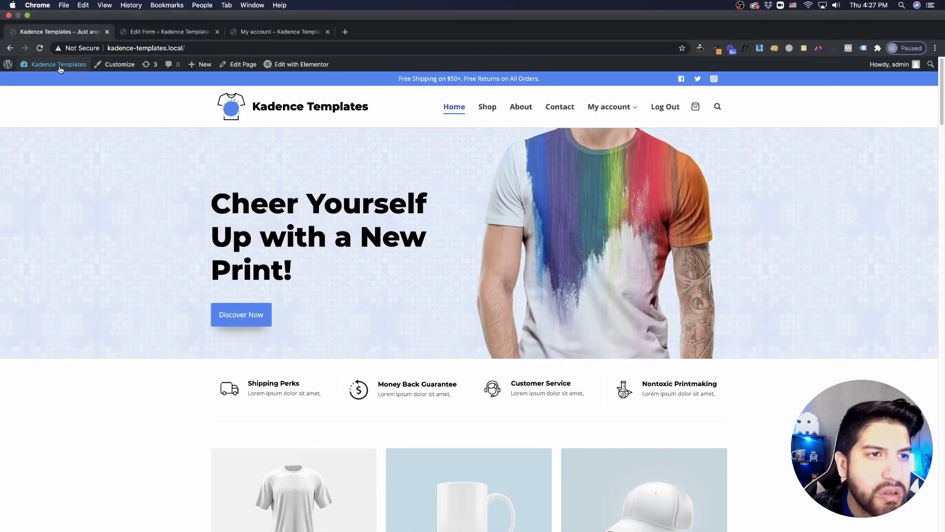
{"action": "mouse_move", "coordinate": [57, 69]}
{"action": "left_click", "coordinate": [37, 96]}
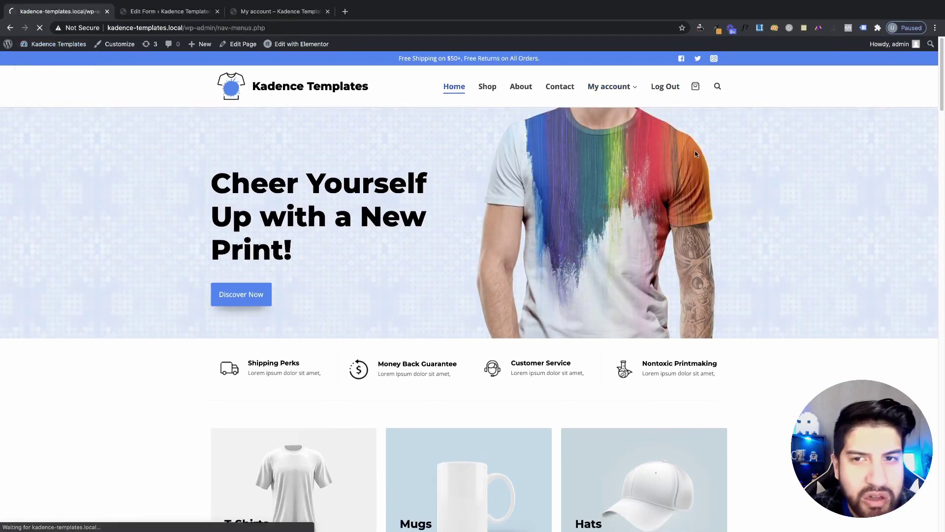
{"action": "left_click_drag", "start_coordinate": [249, 375], "coordinate": [339, 395]}
{"action": "left_click", "coordinate": [906, 207]}
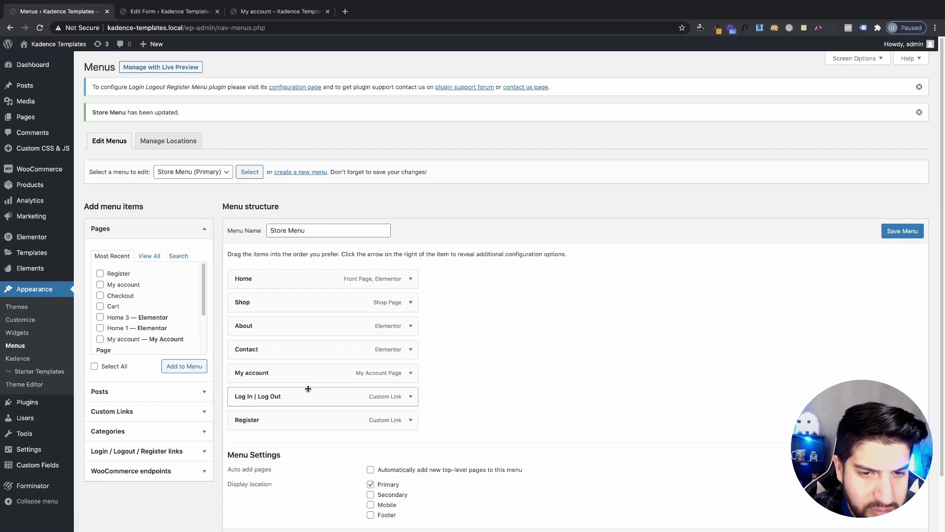
{"action": "left_click_drag", "start_coordinate": [310, 394], "coordinate": [375, 425]}
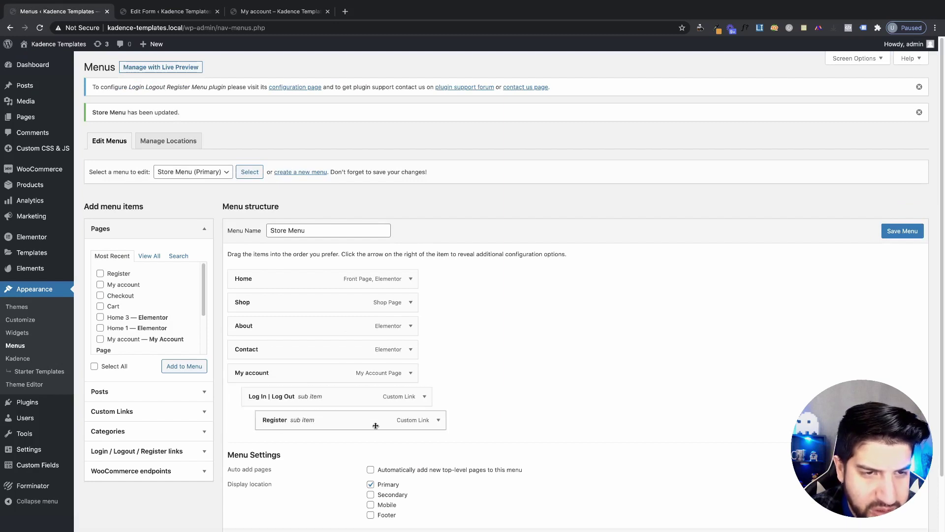
{"action": "left_click_drag", "start_coordinate": [310, 410], "coordinate": [291, 420]}
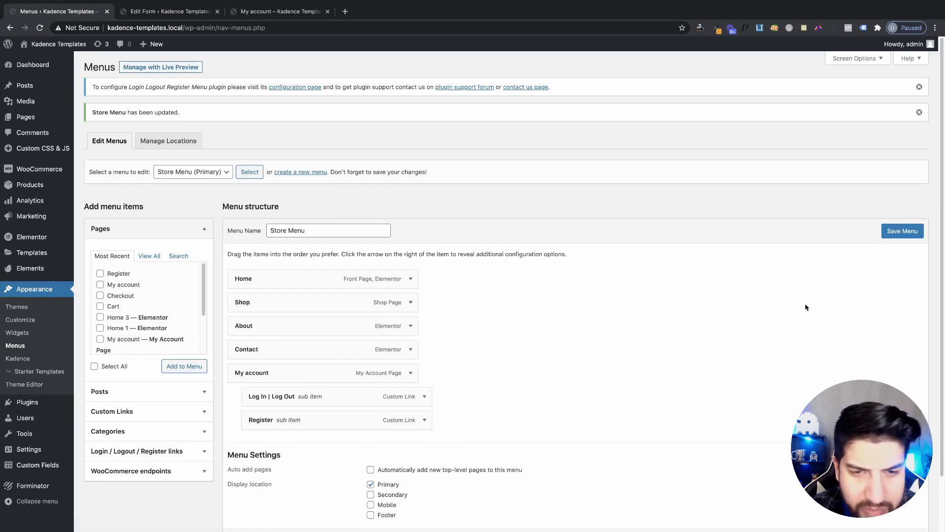
{"action": "left_click", "coordinate": [898, 230]}
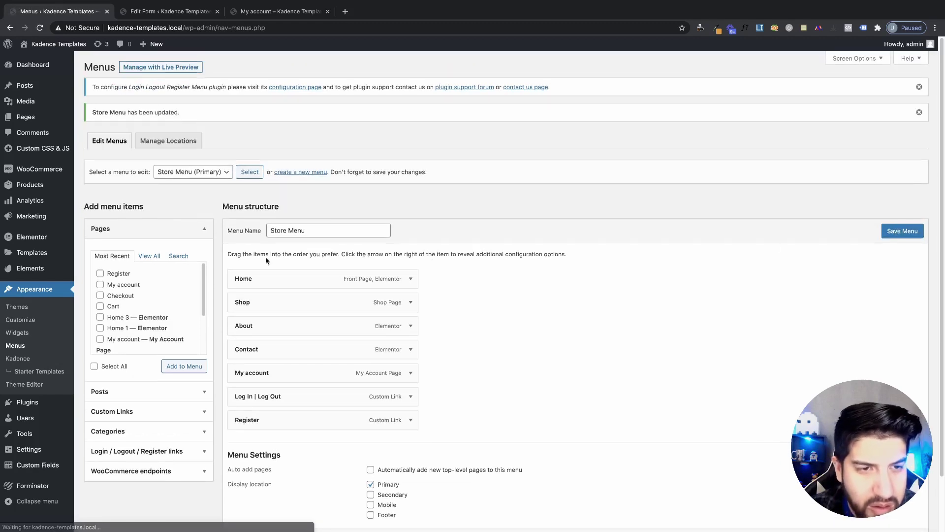
- Visit the front-end site, log out of the admin account, and return to the site
{"action": "left_click", "coordinate": [47, 58]}
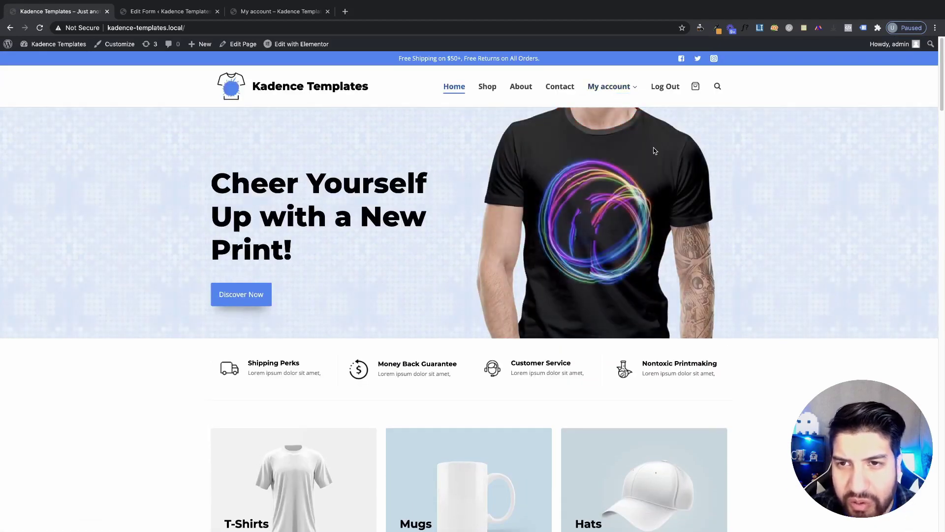
{"action": "left_click", "coordinate": [664, 87]}
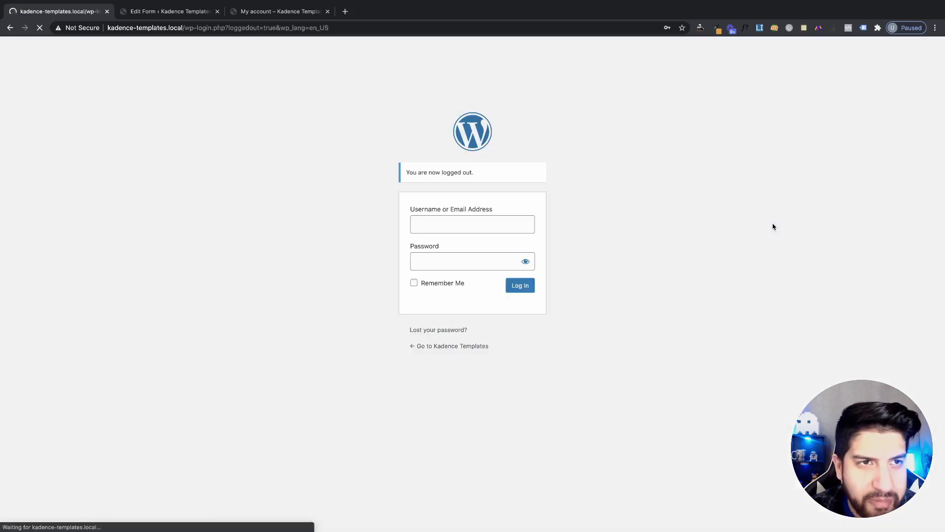
{"action": "left_click", "coordinate": [434, 347]}
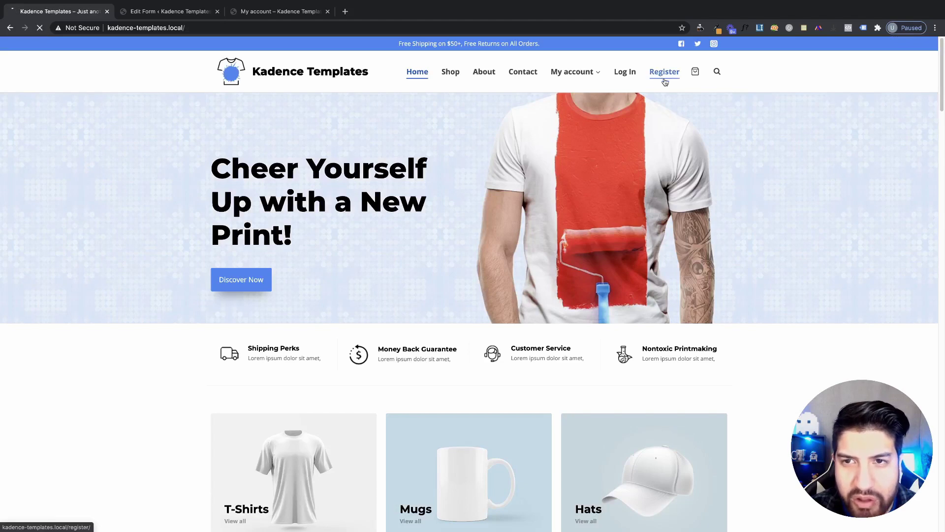
- Open the Register page from the header menu and start typing 'B' in Business Name
{"action": "left_click", "coordinate": [665, 73]}
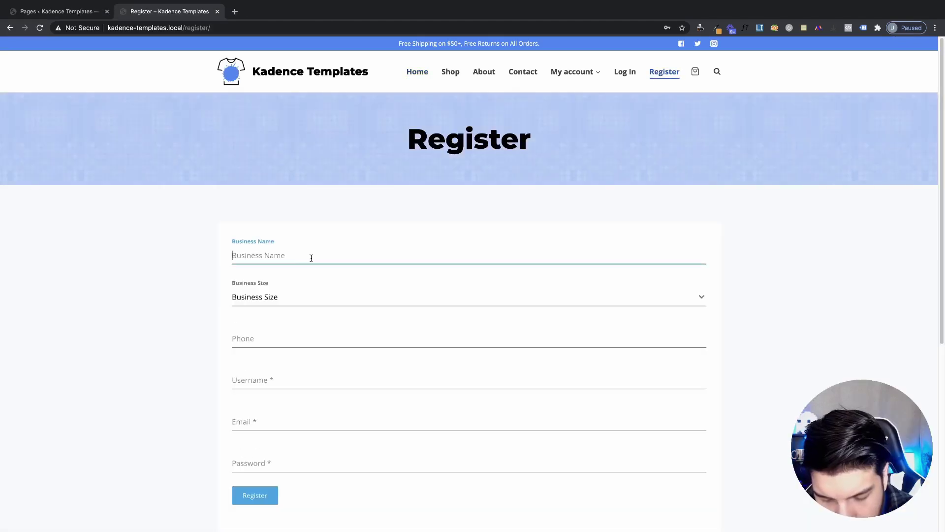
{"action": "type", "text": "Business name 23243"}
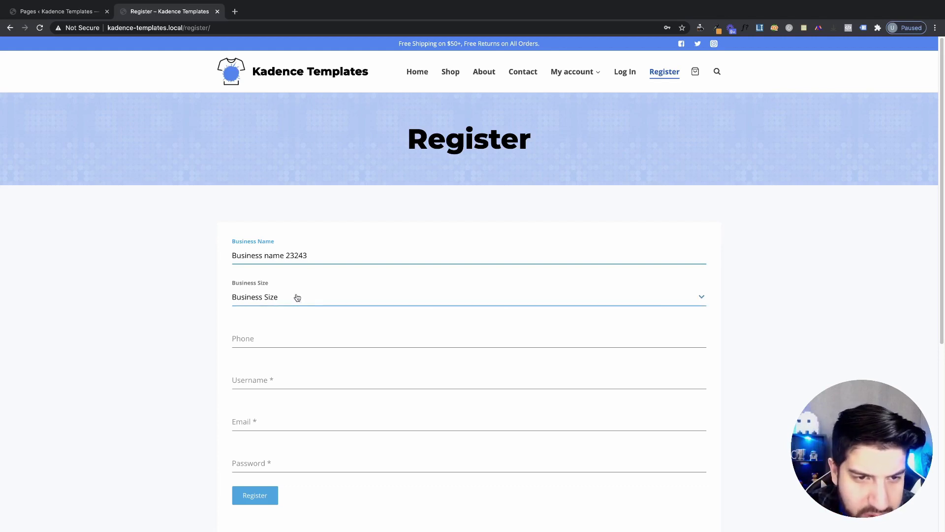
- Choose Between 10-20 as business size and begin the phone number with 55
{"action": "left_click", "coordinate": [297, 297]}
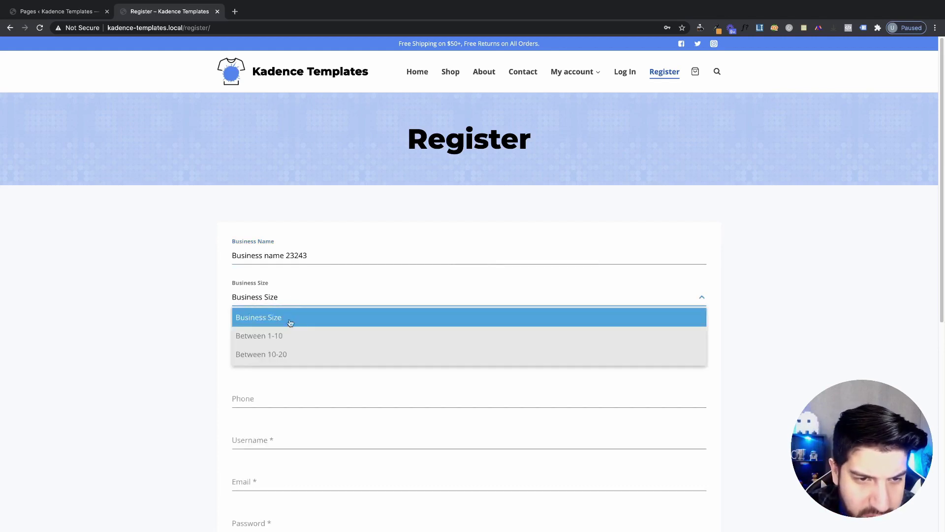
{"action": "left_click", "coordinate": [257, 354]}
{"action": "left_click", "coordinate": [239, 338]}
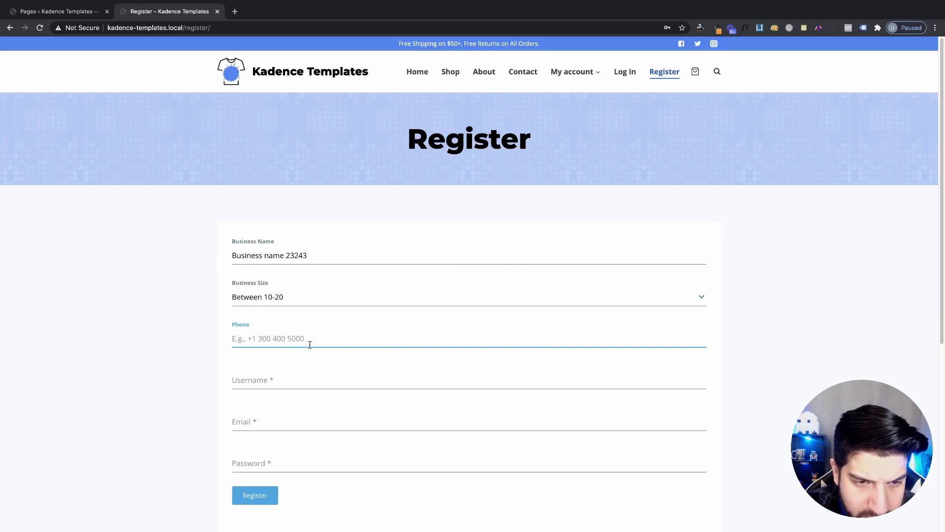
{"action": "type", "text": "555-555-5555"}
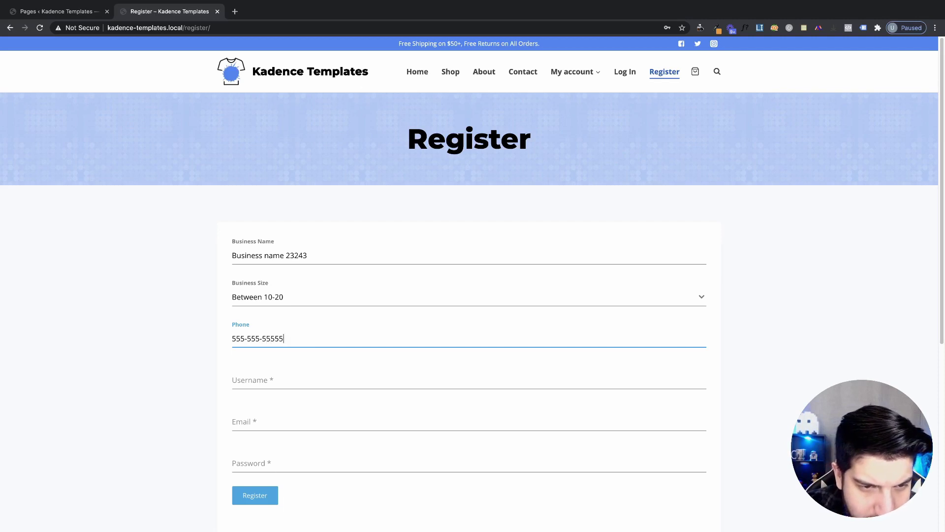
- Enter username test2323232, a test email address and a password
{"action": "left_click", "coordinate": [272, 380]}
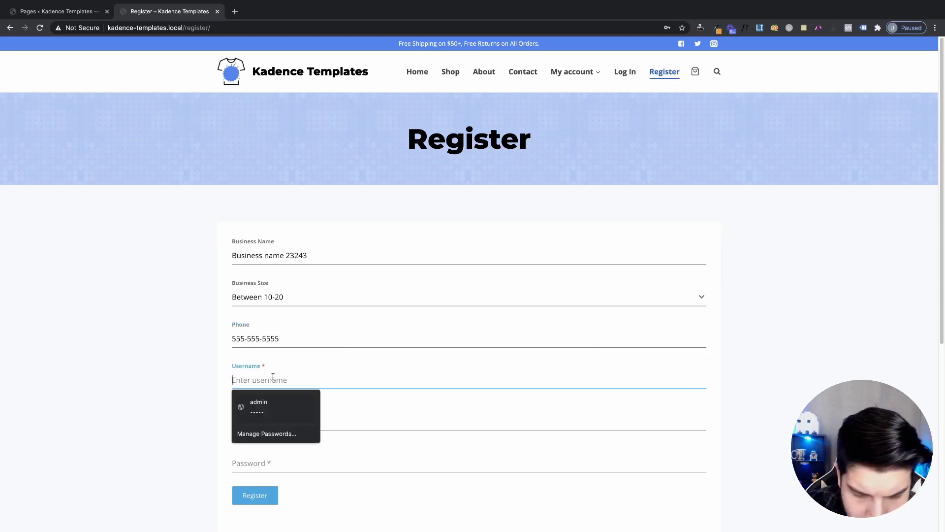
{"action": "type", "text": "test2323"}
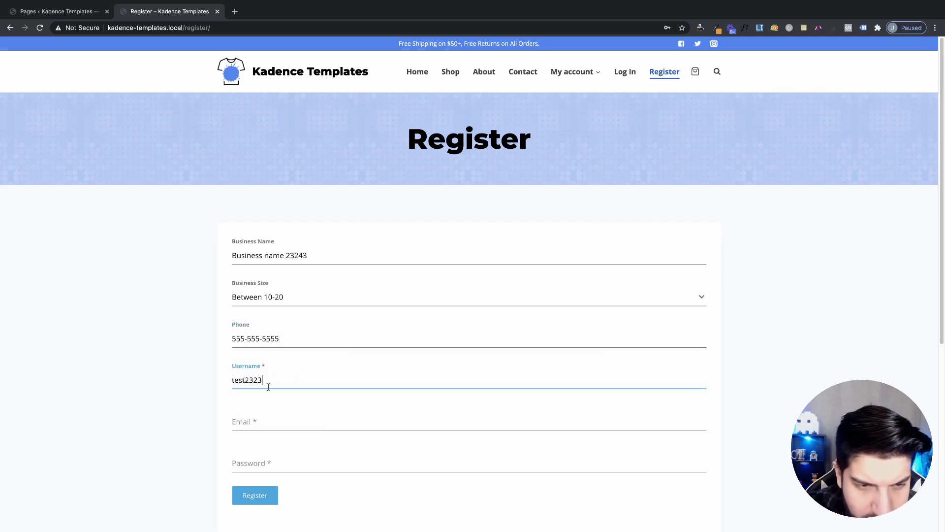
{"action": "type", "text": "232"}
{"action": "left_click", "coordinate": [264, 424]}
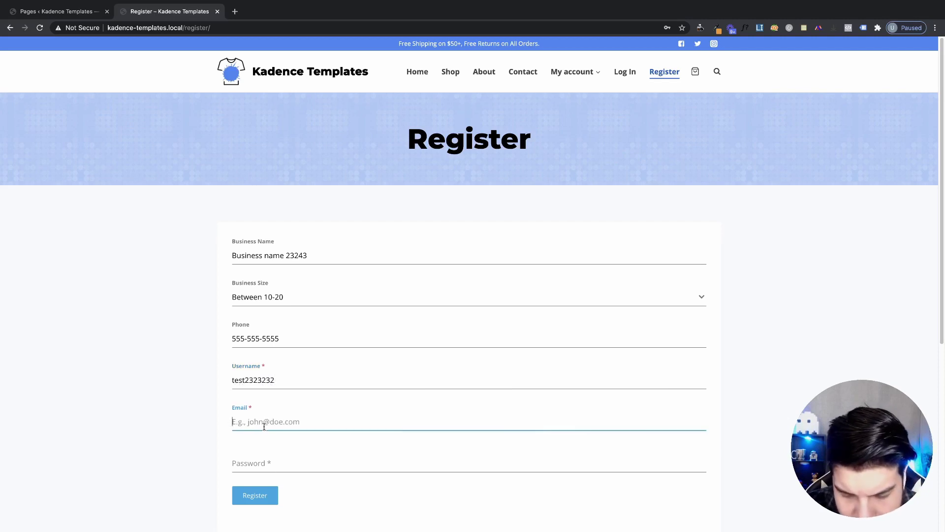
{"action": "type", "text": "tes"}
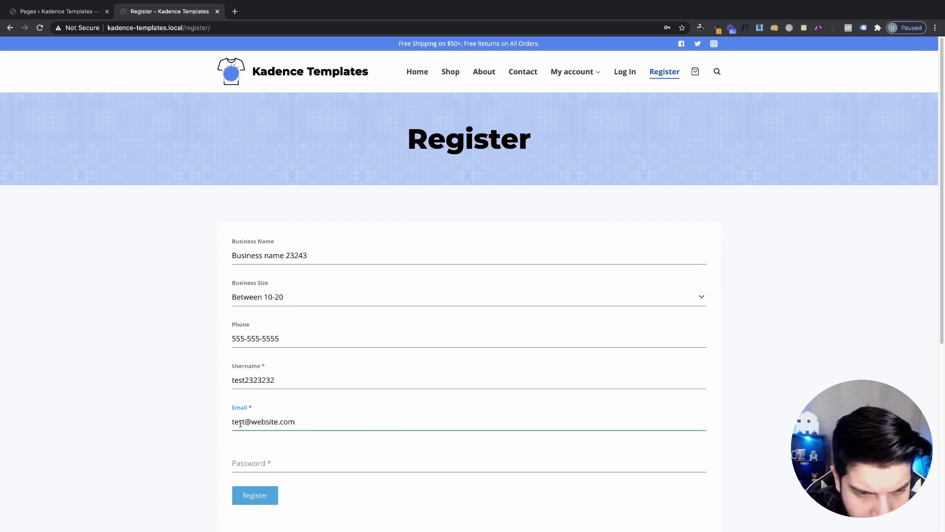
{"action": "type", "text": "ee"}
{"action": "left_click", "coordinate": [250, 464]}
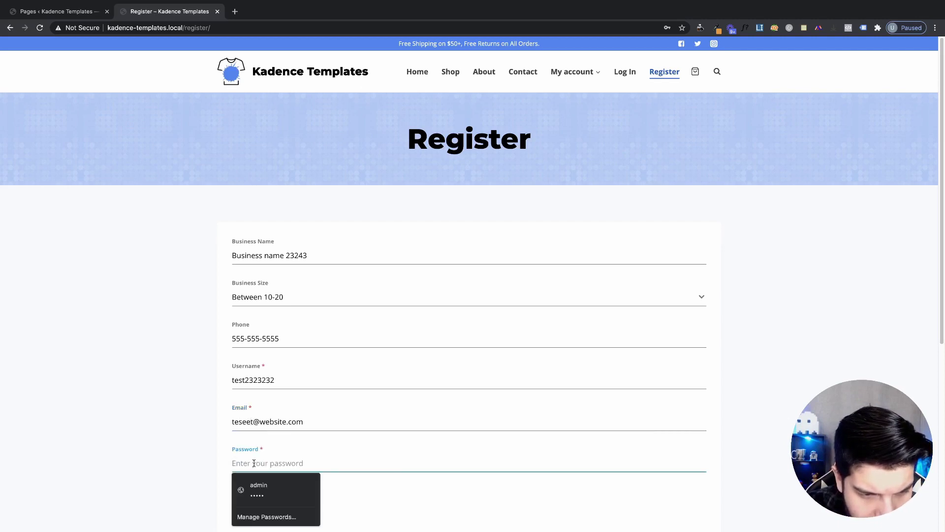
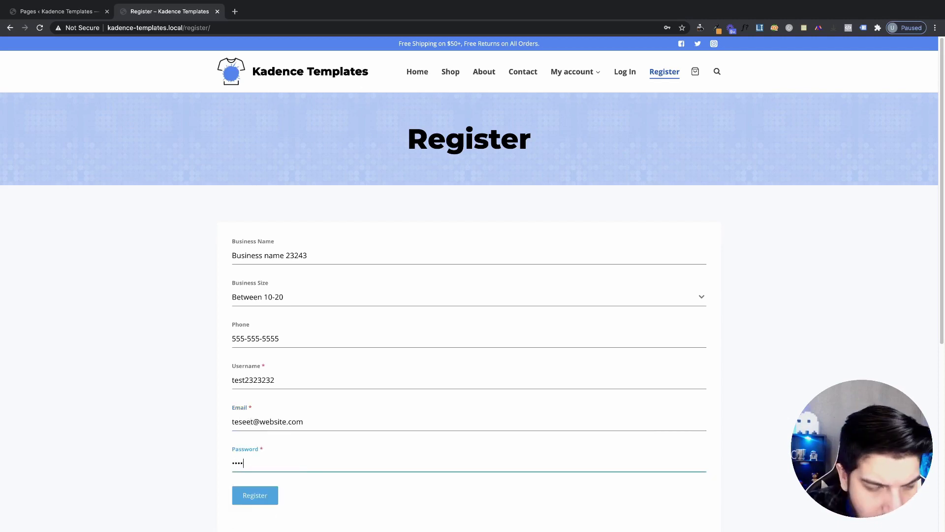
- Submit the registration form to create the test account
{"action": "scroll", "coordinate": [172, 309], "scroll_direction": "down", "scroll_amount": 1}
{"action": "scroll", "coordinate": [266, 316], "scroll_direction": "down", "scroll_amount": 3}
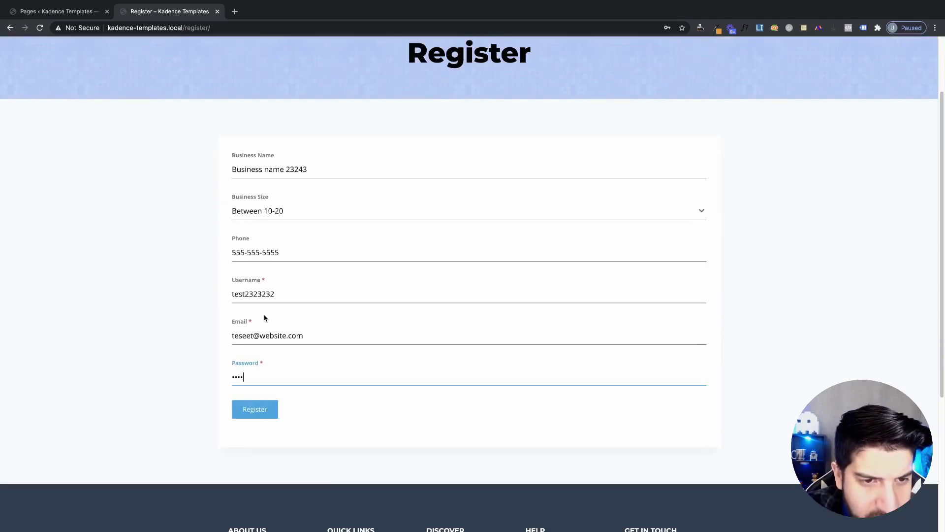
{"action": "scroll", "coordinate": [494, 276], "scroll_direction": "up", "scroll_amount": 4}
{"action": "scroll", "coordinate": [397, 354], "scroll_direction": "down", "scroll_amount": 1}
{"action": "scroll", "coordinate": [405, 368], "scroll_direction": "down", "scroll_amount": 2}
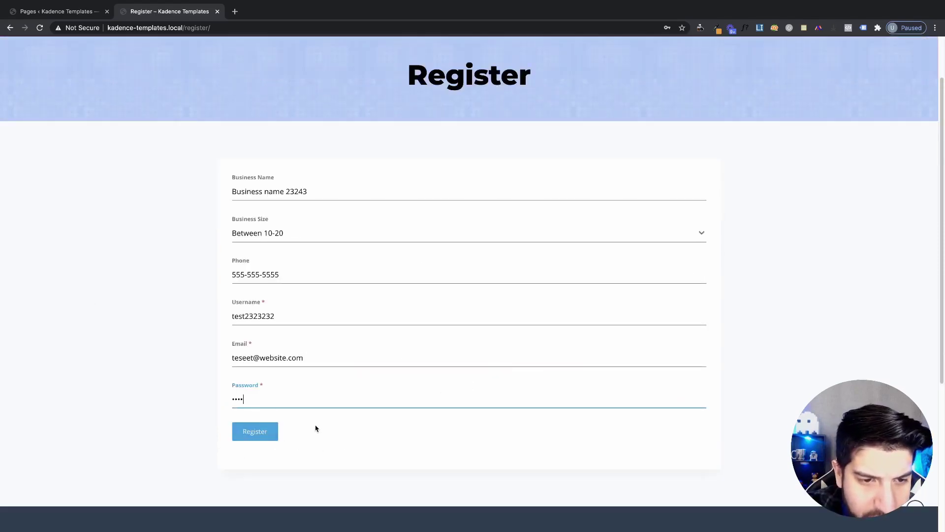
{"action": "left_click", "coordinate": [270, 436]}
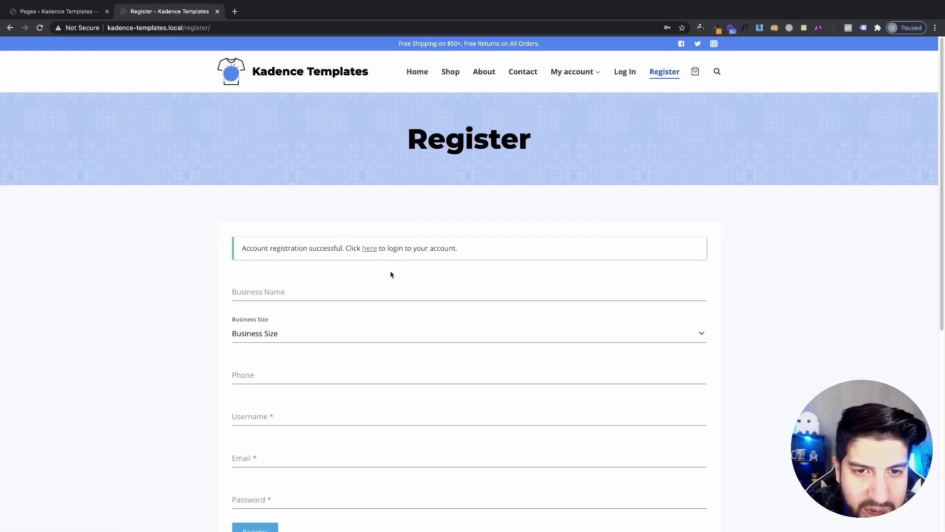
- Follow the 'here' login link and sign in as administrator with the saved credentials
{"action": "left_click", "coordinate": [370, 249]}
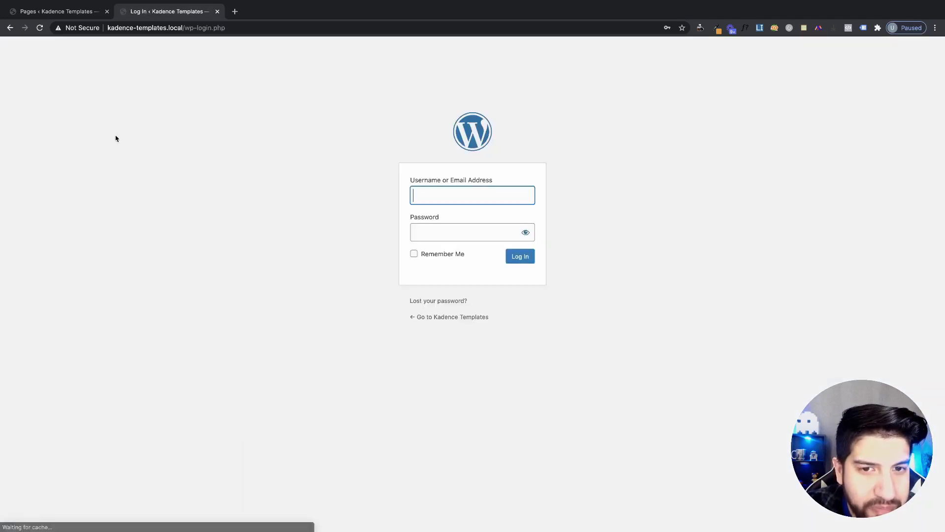
{"action": "left_click", "coordinate": [422, 194]}
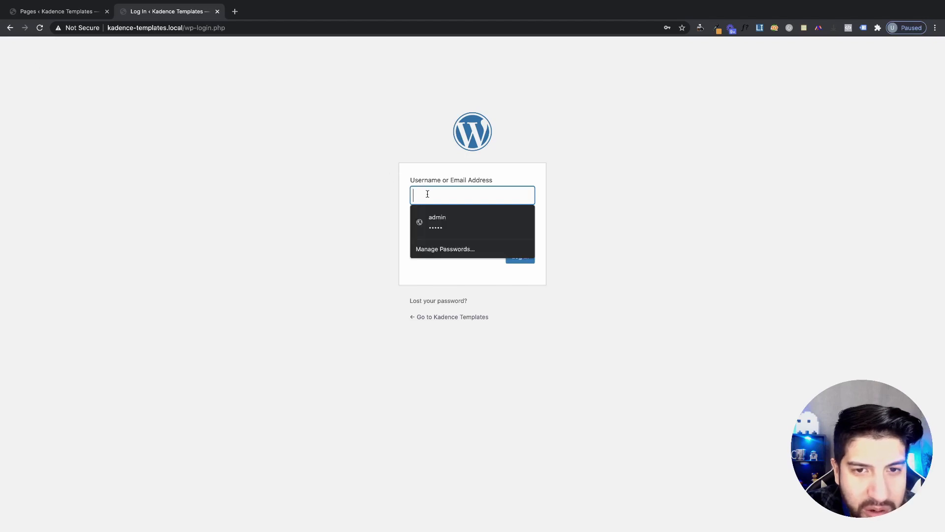
{"action": "left_click", "coordinate": [434, 217]}
{"action": "left_click", "coordinate": [520, 256]}
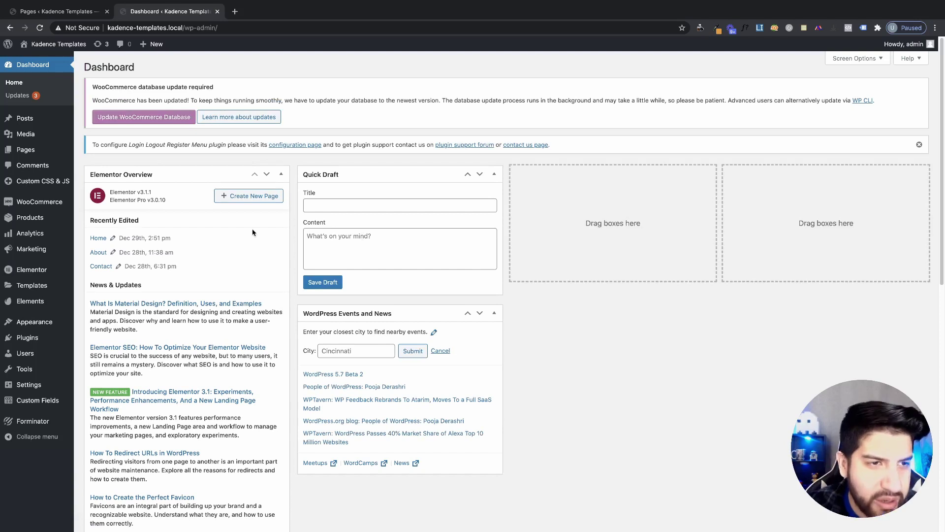
- Open the User Registration form in Forminator and show its Behaviour settings
{"action": "mouse_move", "coordinate": [38, 426]}
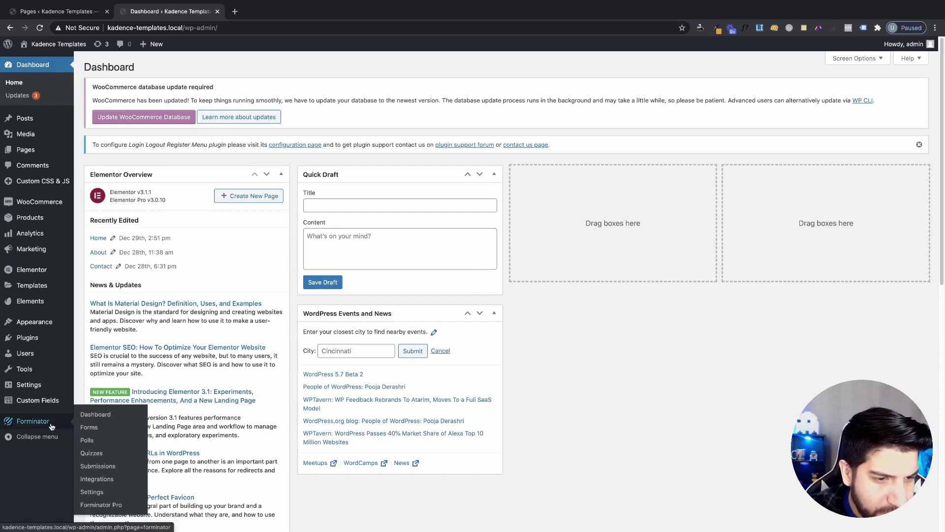
{"action": "left_click", "coordinate": [89, 429]}
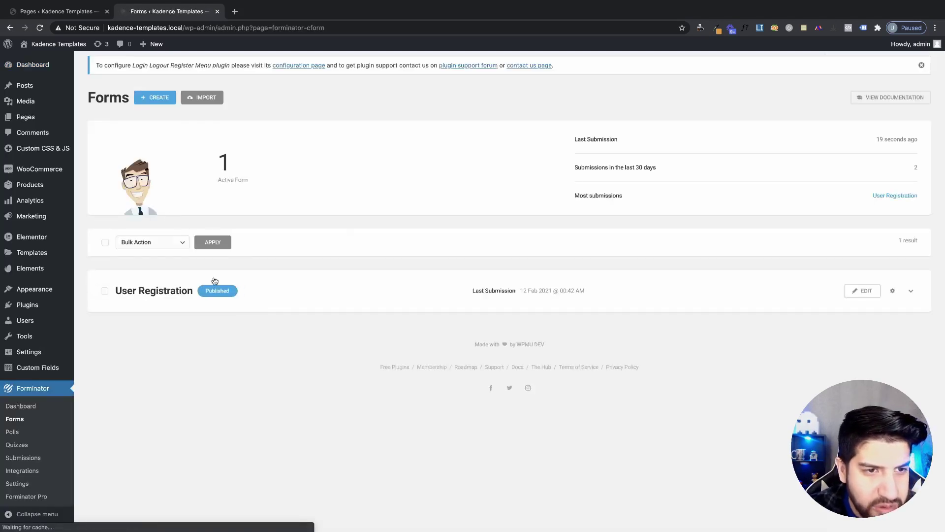
{"action": "left_click", "coordinate": [857, 292]}
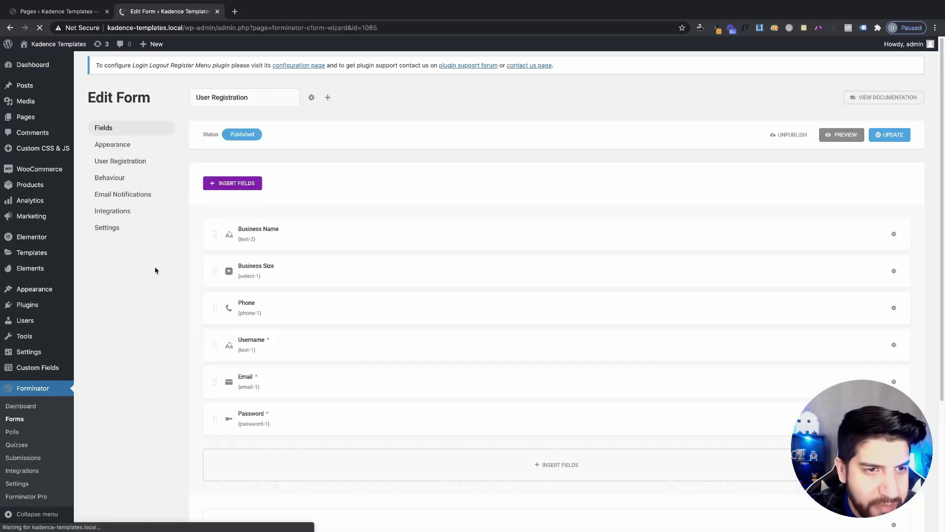
{"action": "left_click", "coordinate": [121, 162]}
{"action": "left_click", "coordinate": [110, 177]}
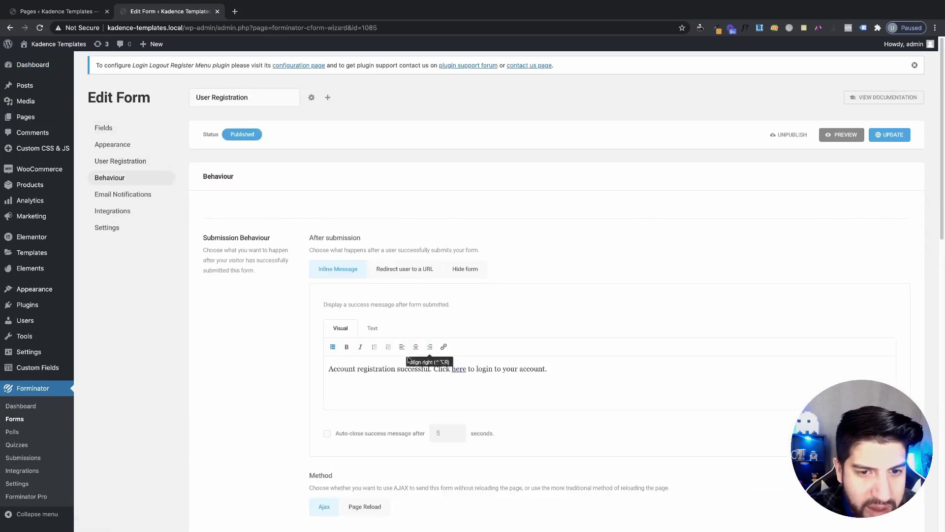
- Check that the success message's 'here' link points to wp-login.php, without changing it
{"action": "scroll", "coordinate": [408, 360], "scroll_direction": "down", "scroll_amount": 1}
{"action": "left_click", "coordinate": [458, 359]}
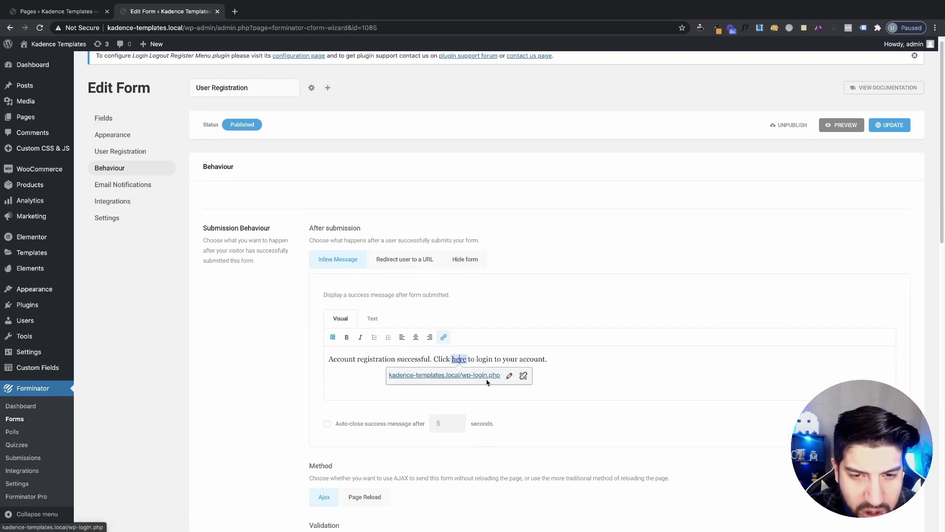
{"action": "left_click", "coordinate": [510, 376]}
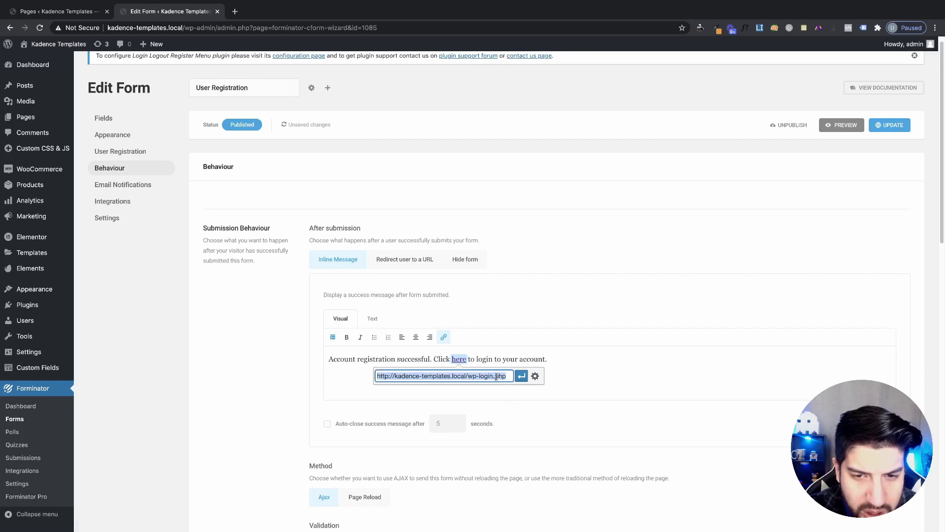
{"action": "left_click", "coordinate": [604, 375]}
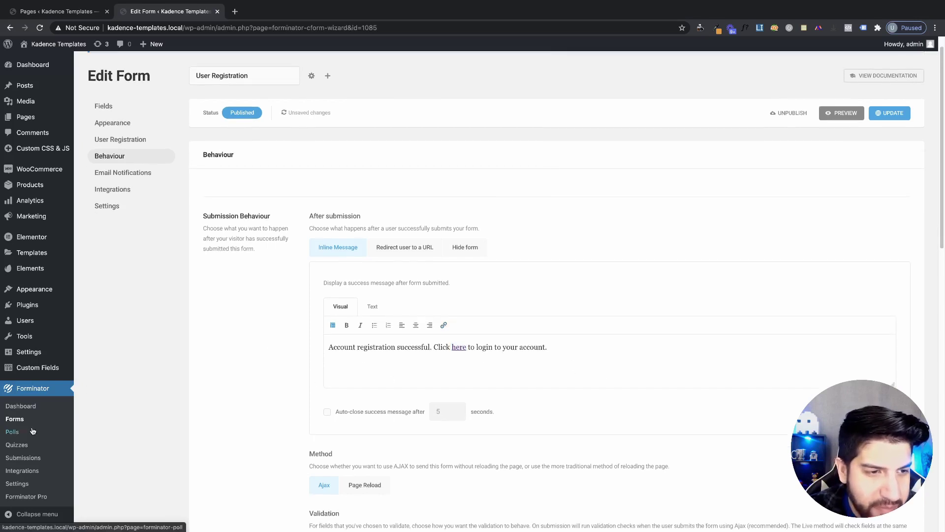
- Leave the form editor for Settings > Login Logout Register and review its Login, Register and redirection URLs
{"action": "mouse_move", "coordinate": [33, 355]}
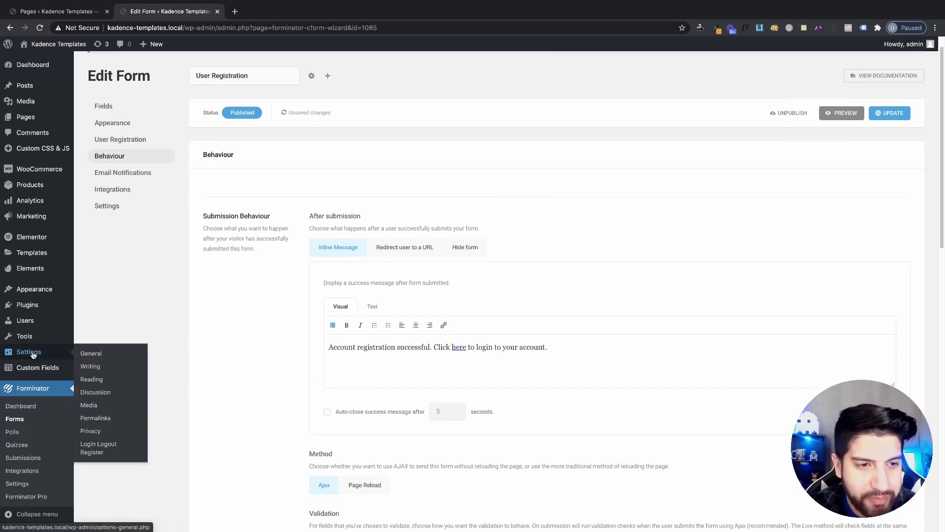
{"action": "left_click", "coordinate": [94, 448]}
{"action": "left_click", "coordinate": [541, 173]}
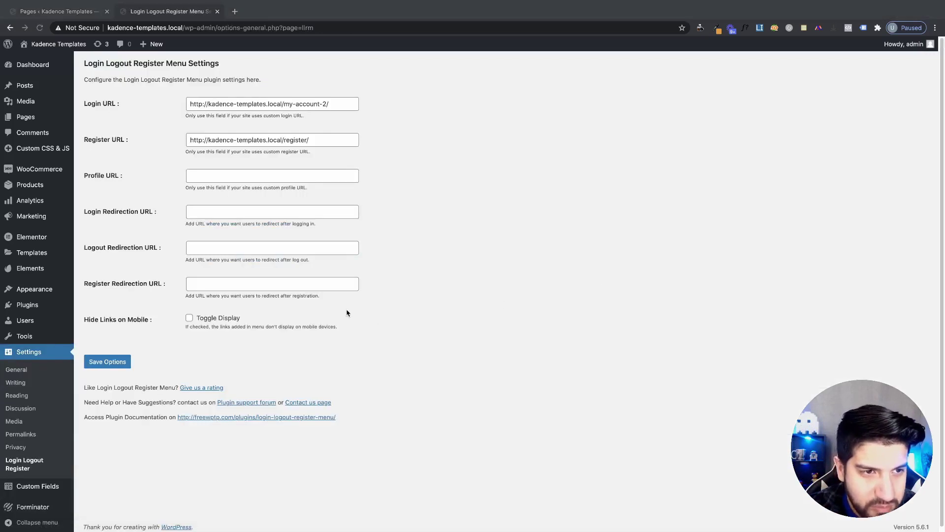
{"action": "left_click", "coordinate": [209, 252]}
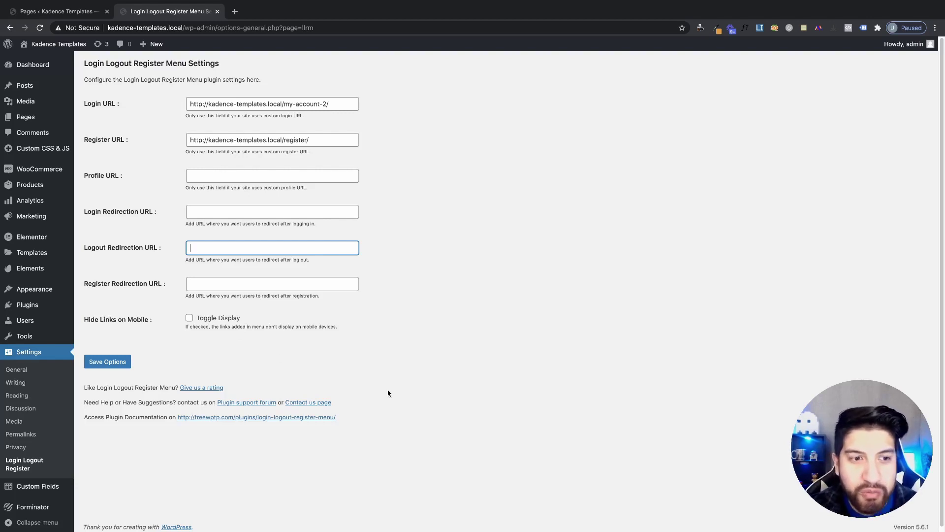
{"action": "scroll", "coordinate": [15, 396], "scroll_direction": "down", "scroll_amount": 1}
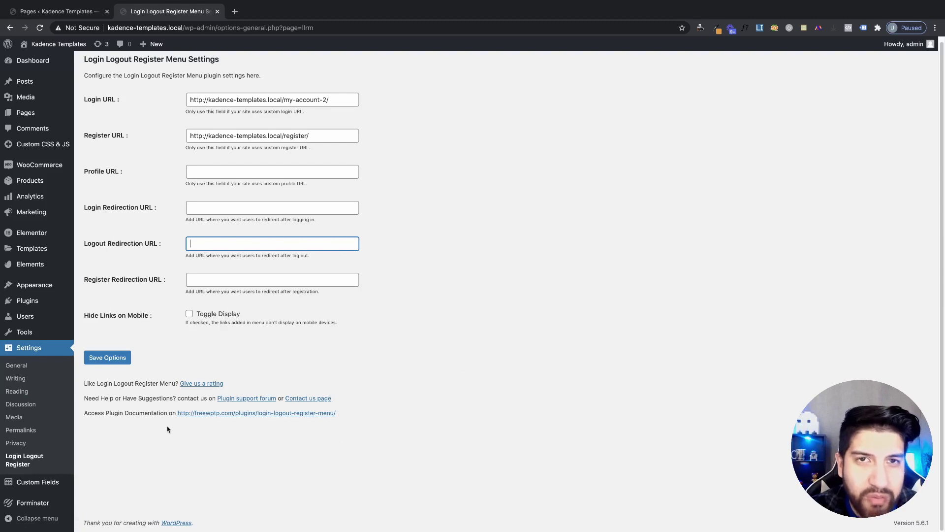
- Check the test user's Customer Info: Business name 23243, size between-1020, and the phone number
{"action": "left_click", "coordinate": [26, 318]}
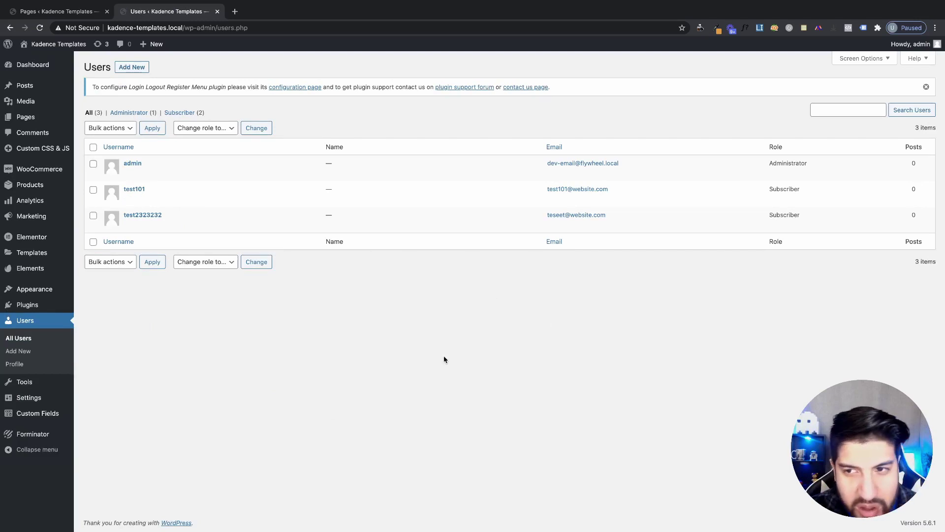
{"action": "left_click", "coordinate": [129, 225]}
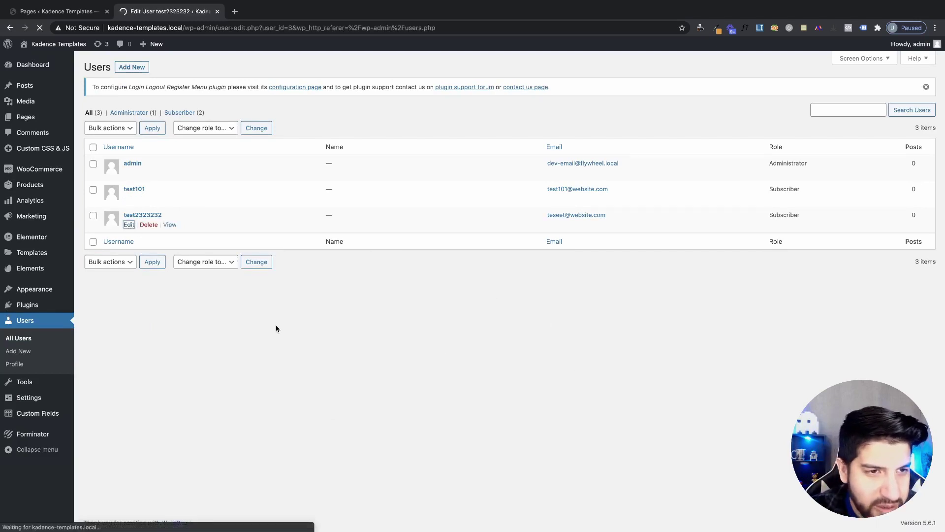
{"action": "scroll", "coordinate": [306, 370], "scroll_direction": "down", "scroll_amount": 10}
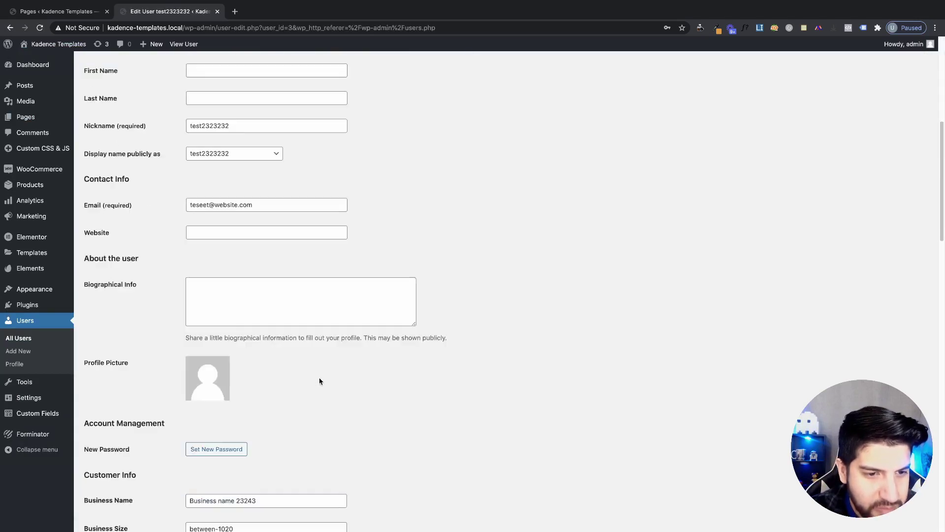
{"action": "scroll", "coordinate": [320, 381], "scroll_direction": "down", "scroll_amount": 3}
{"action": "left_click", "coordinate": [257, 410]}
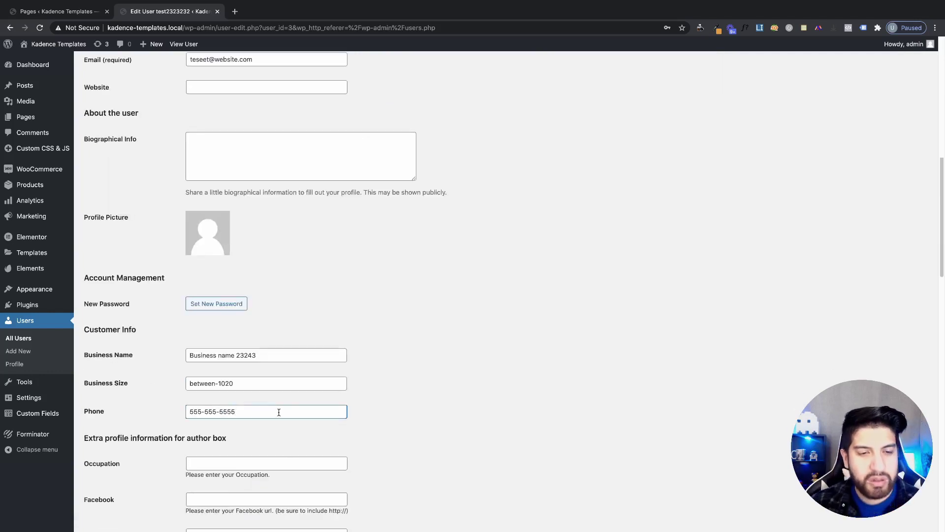
{"action": "scroll", "coordinate": [236, 389], "scroll_direction": "down", "scroll_amount": 1}
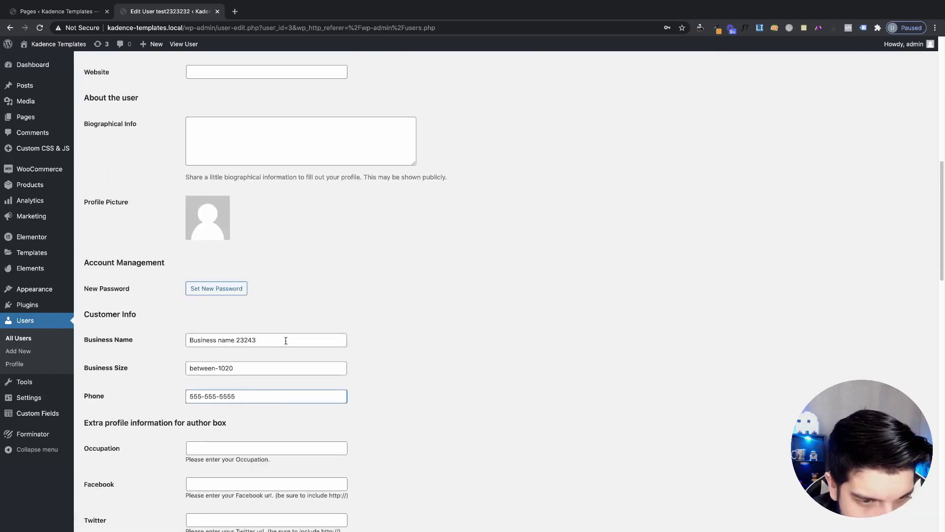
{"action": "left_click_drag", "start_coordinate": [284, 339], "coordinate": [164, 345]}
{"action": "left_click_drag", "start_coordinate": [252, 373], "coordinate": [171, 373]}
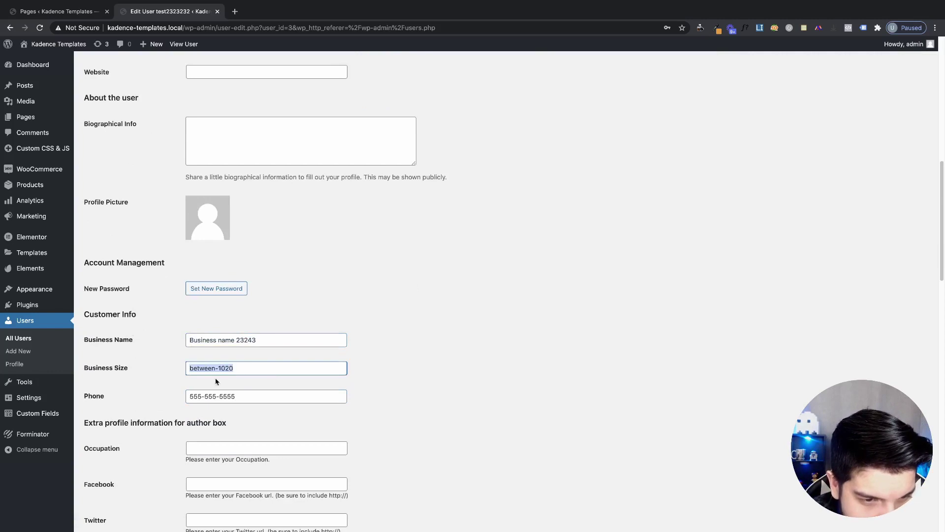
{"action": "left_click_drag", "start_coordinate": [250, 396], "coordinate": [133, 391]}
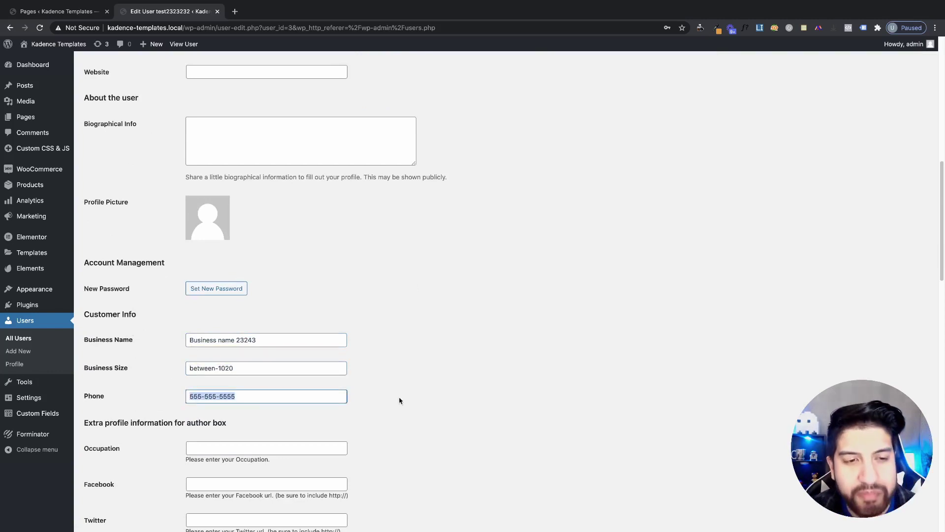
{"action": "scroll", "coordinate": [416, 391], "scroll_direction": "down", "scroll_amount": 2}
{"action": "scroll", "coordinate": [415, 389], "scroll_direction": "down", "scroll_amount": 1}
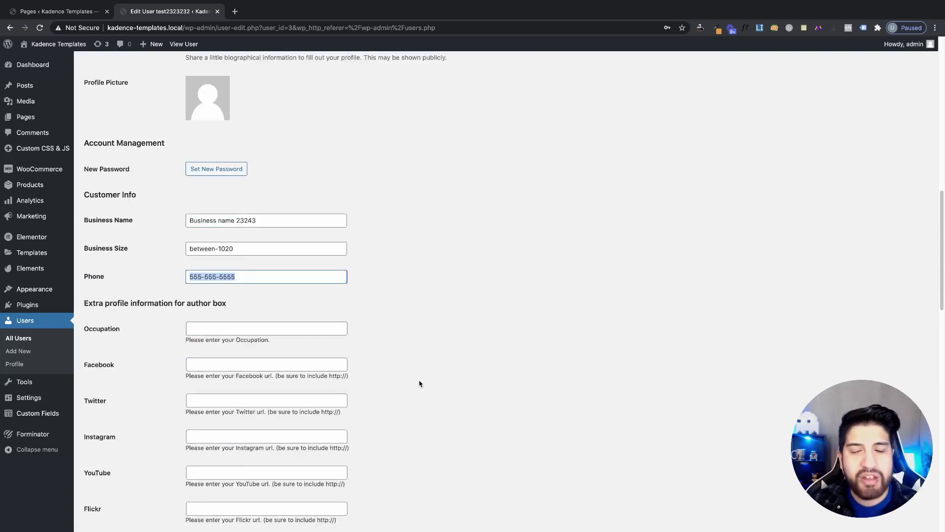